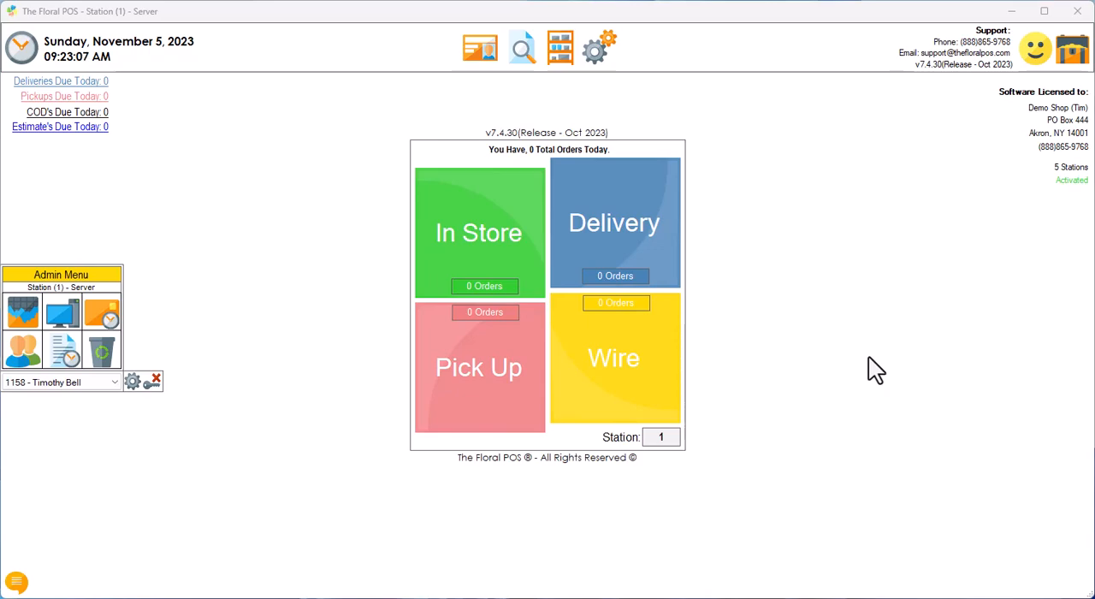
Step: Clock the selected employee in and back out with the Time Clock and close it
click(28, 49)
click(480, 259)
click(560, 261)
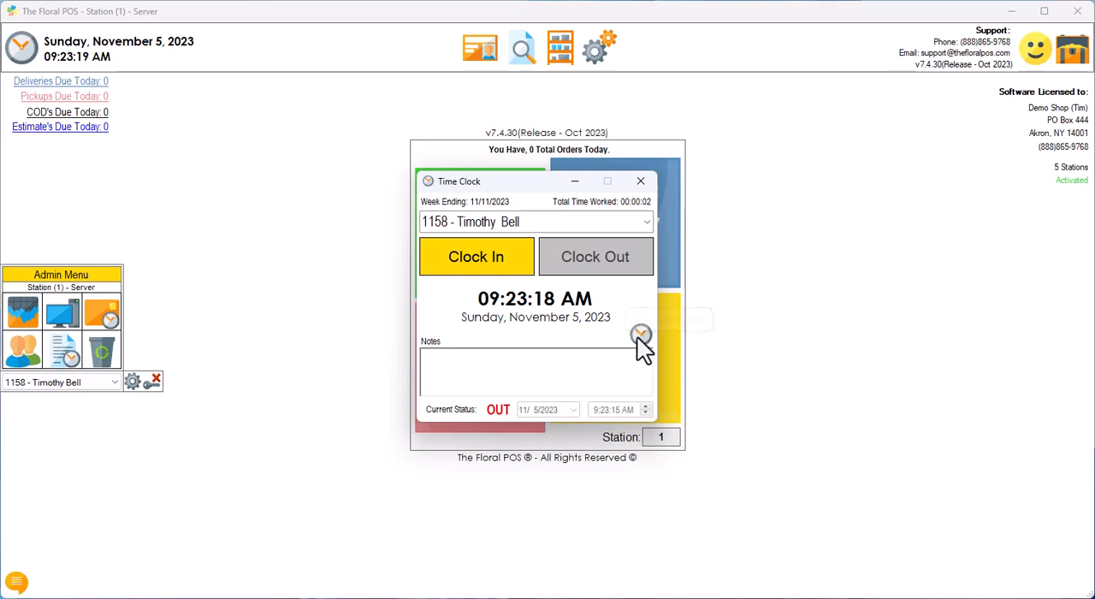
click(650, 177)
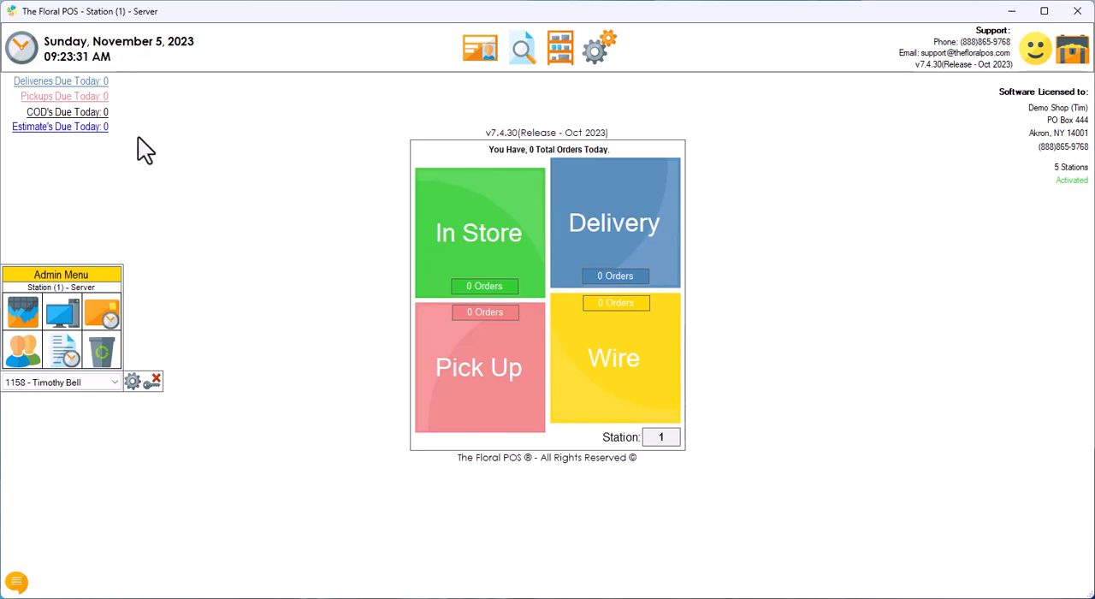
Step: View the list of deliveries due today and close the order list
click(85, 82)
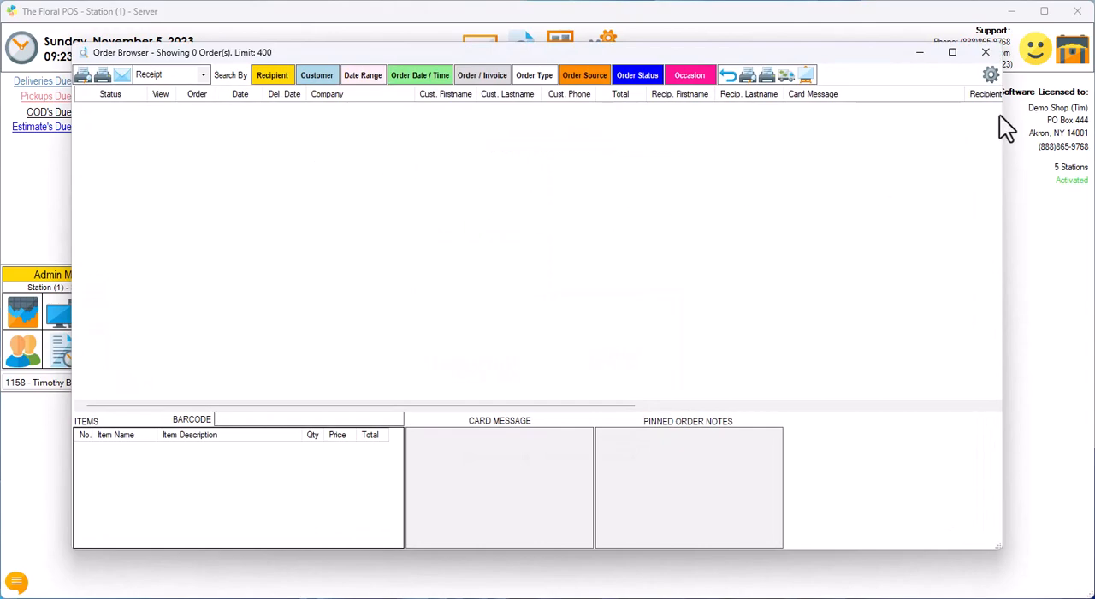
click(986, 55)
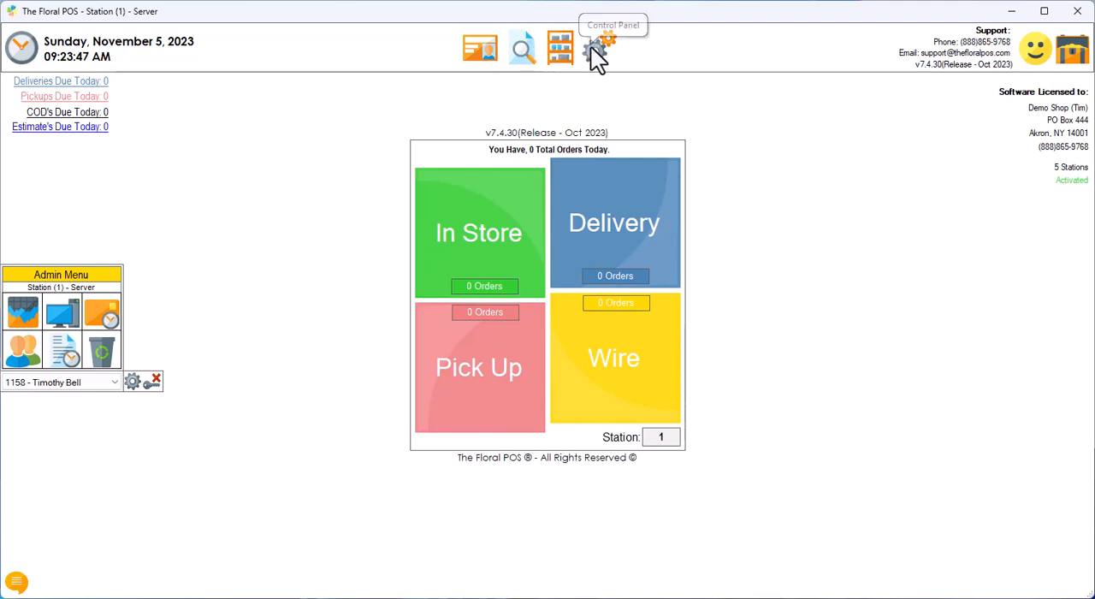
Step: View the details of two customer records in the Customer Administrator and close it
click(483, 50)
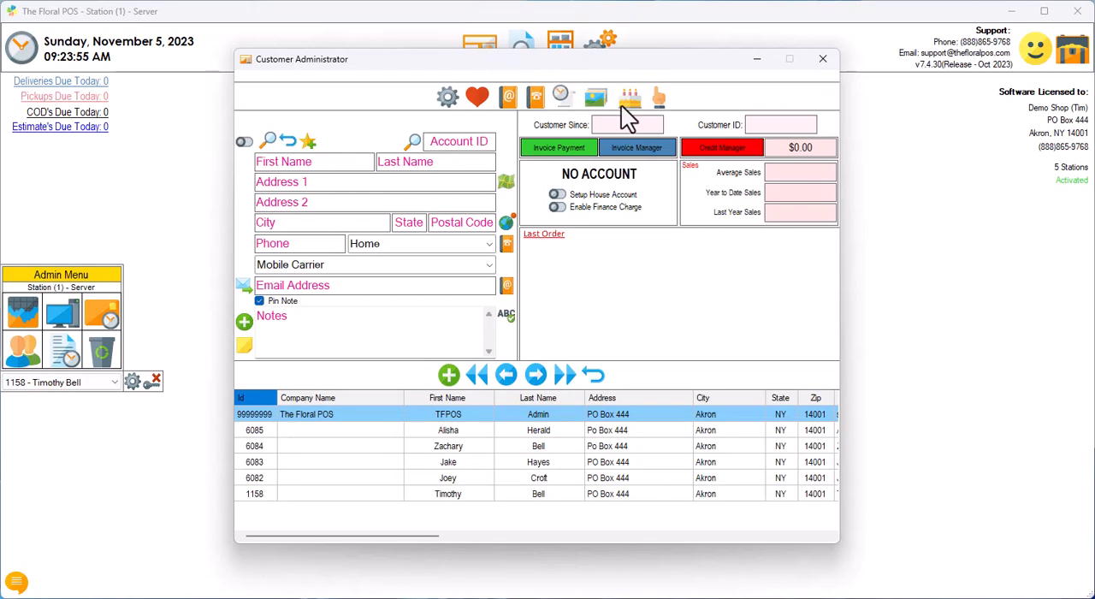
click(437, 431)
click(450, 446)
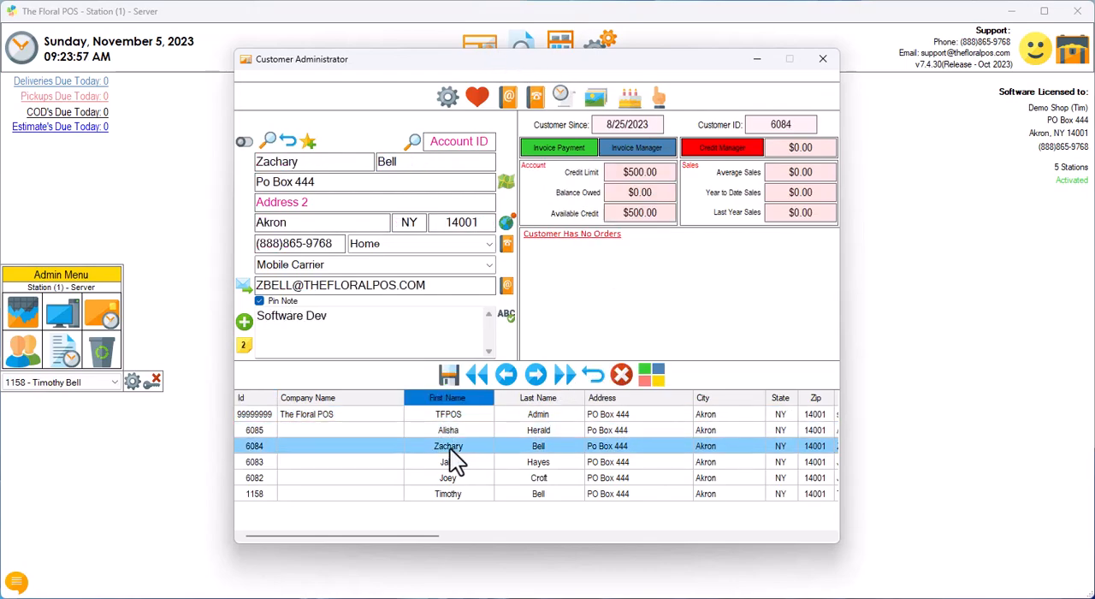
click(819, 60)
Step: Open the Order Browser to examine its search options and close it
click(519, 50)
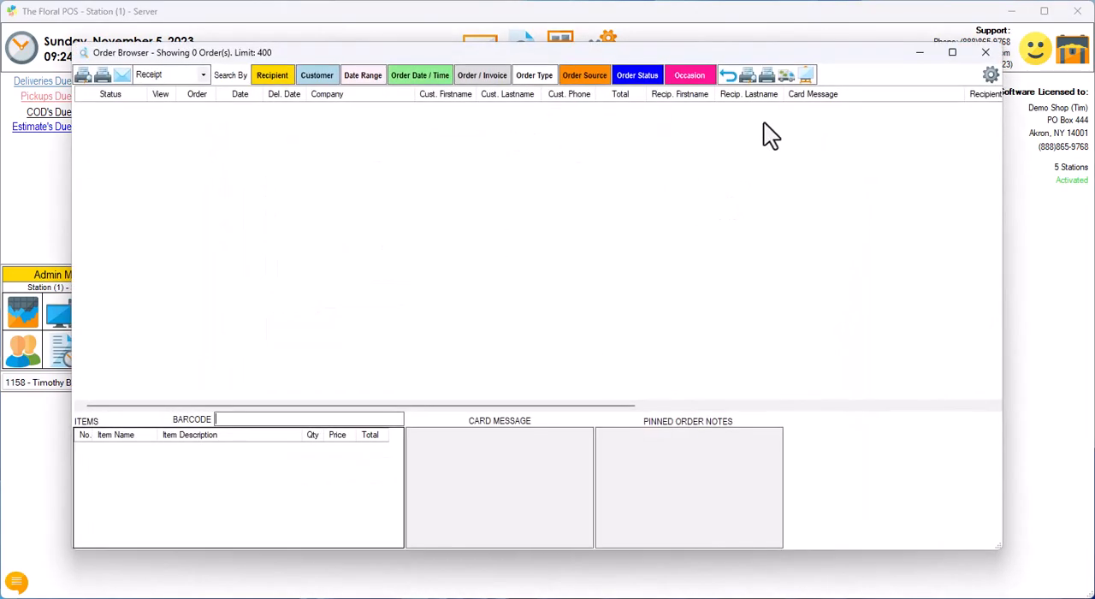
click(984, 52)
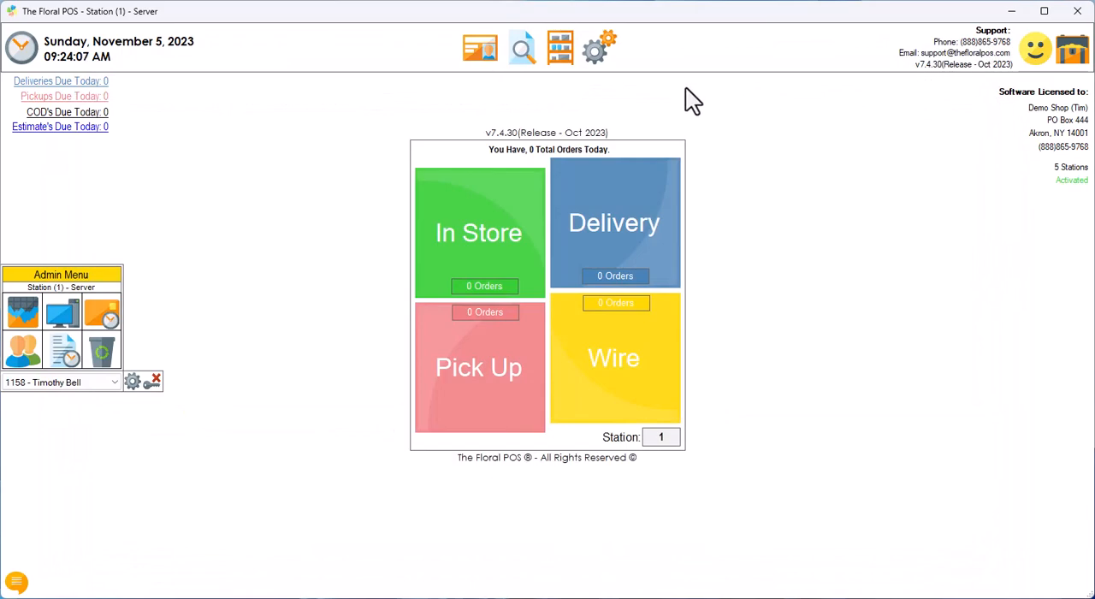
Step: View the details of the Dozen Red Roses, Boxed and Arranged items in the Inventory and close it
click(561, 51)
click(520, 418)
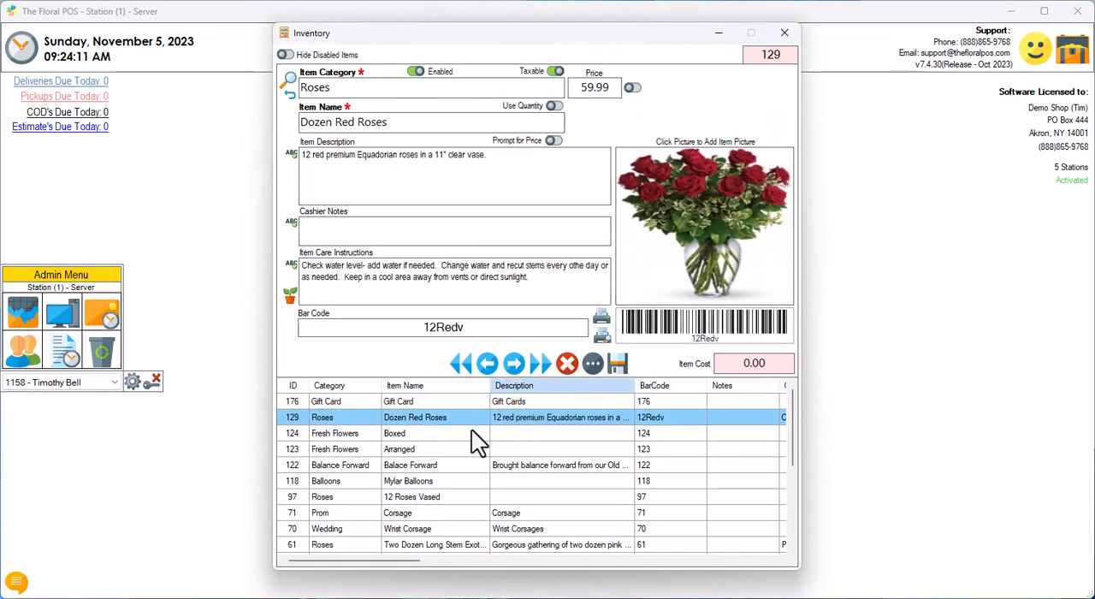
click(474, 432)
click(466, 451)
click(464, 419)
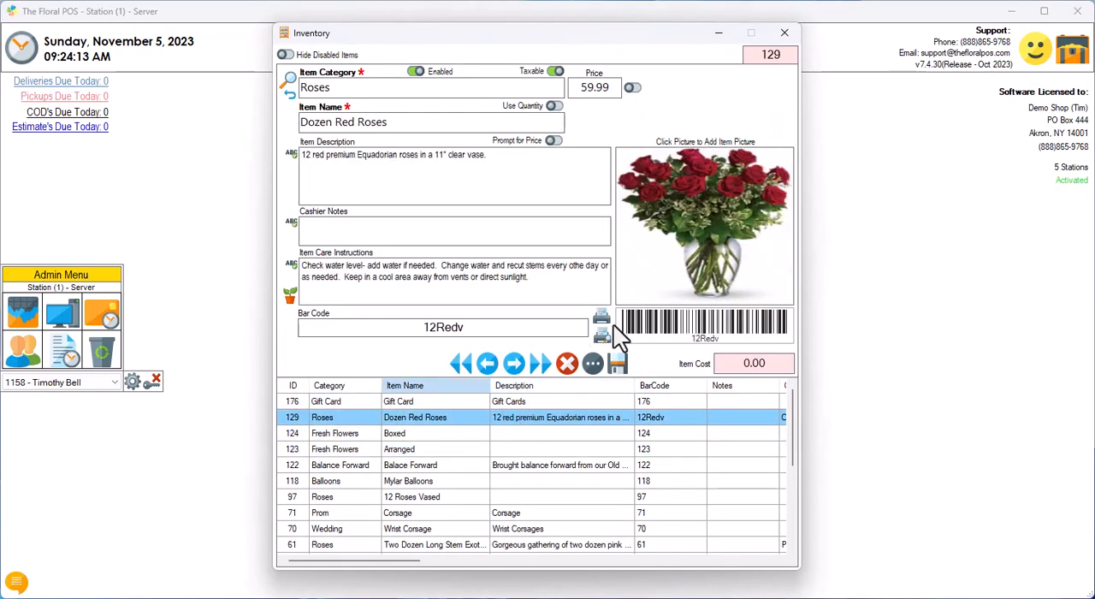
click(784, 33)
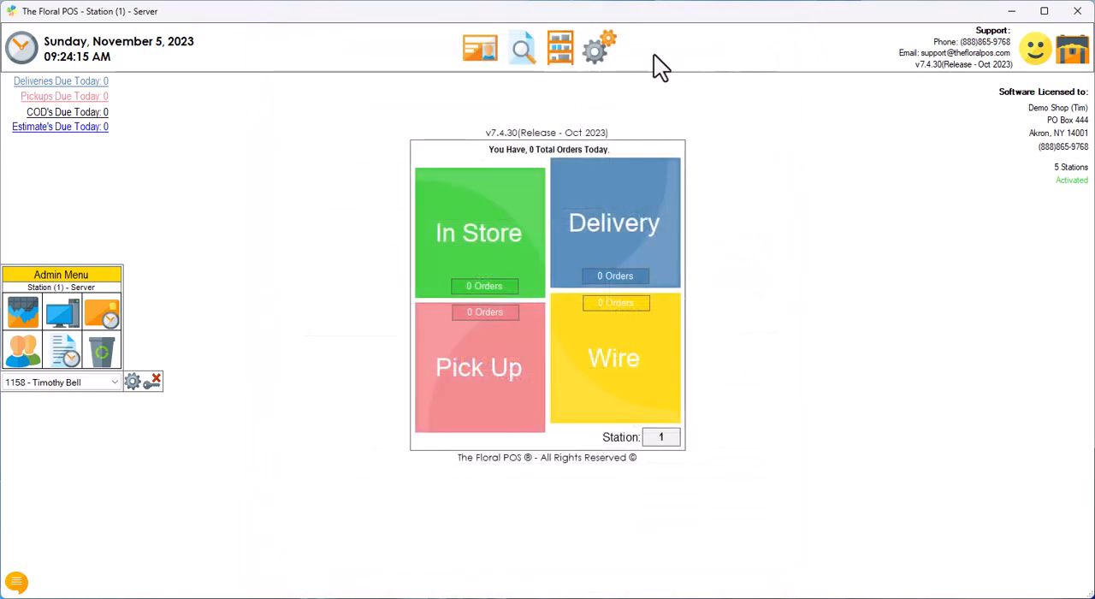
Step: Examine the Back Office, System Configuration, System Tools and System Management options in the Control Panel and close it
click(599, 51)
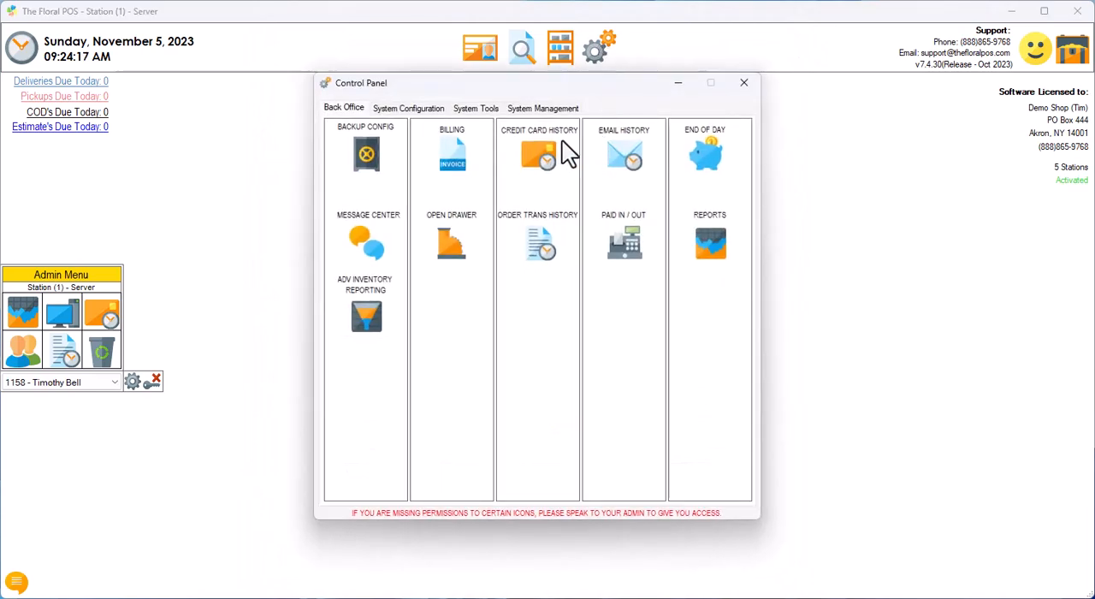
click(404, 110)
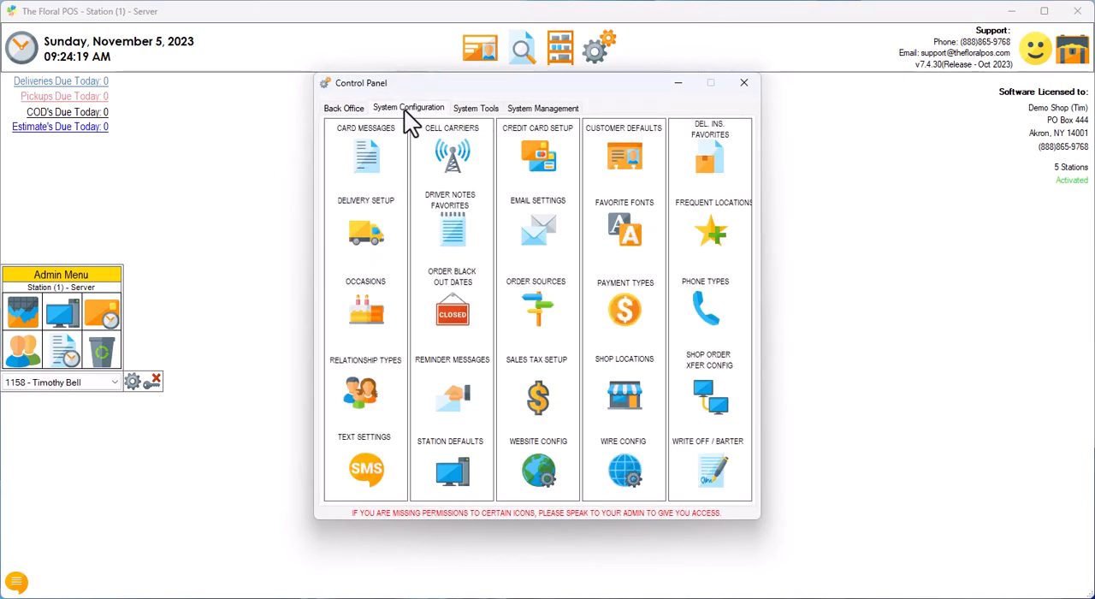
click(466, 110)
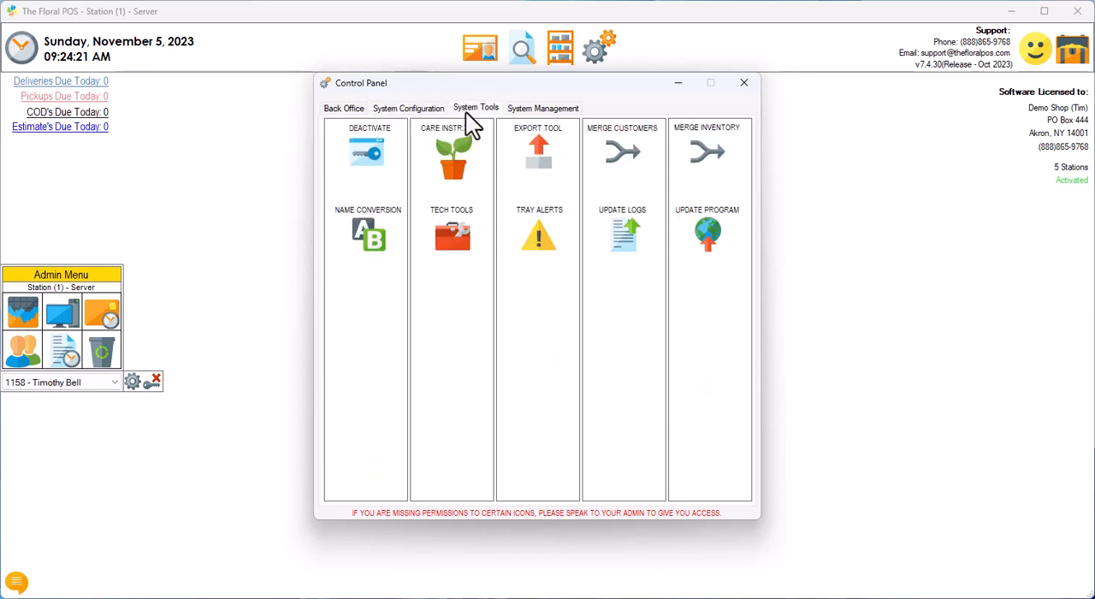
click(535, 110)
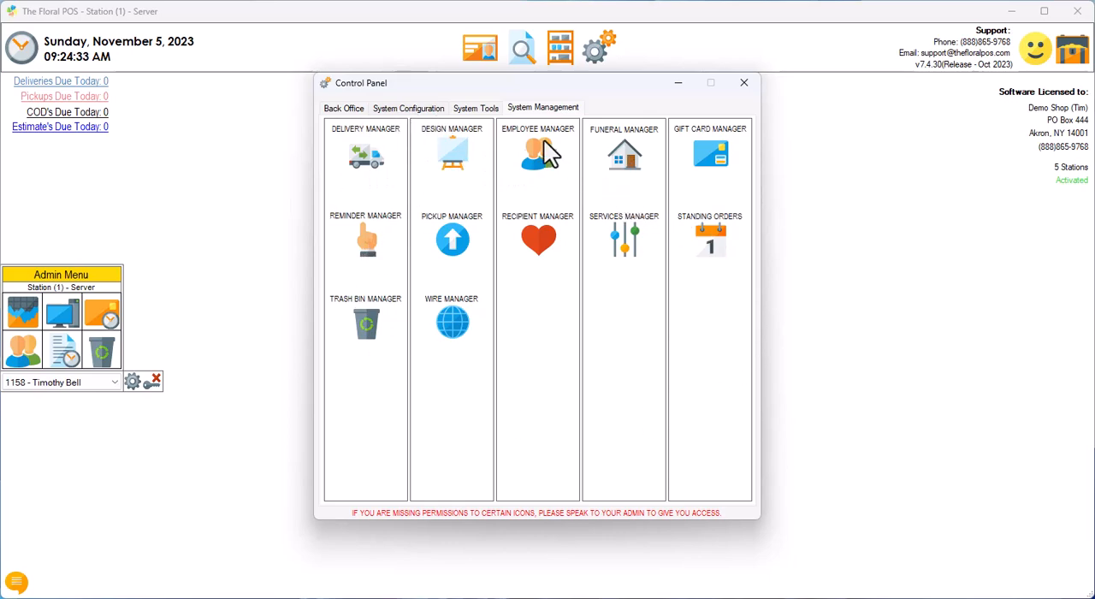
click(483, 111)
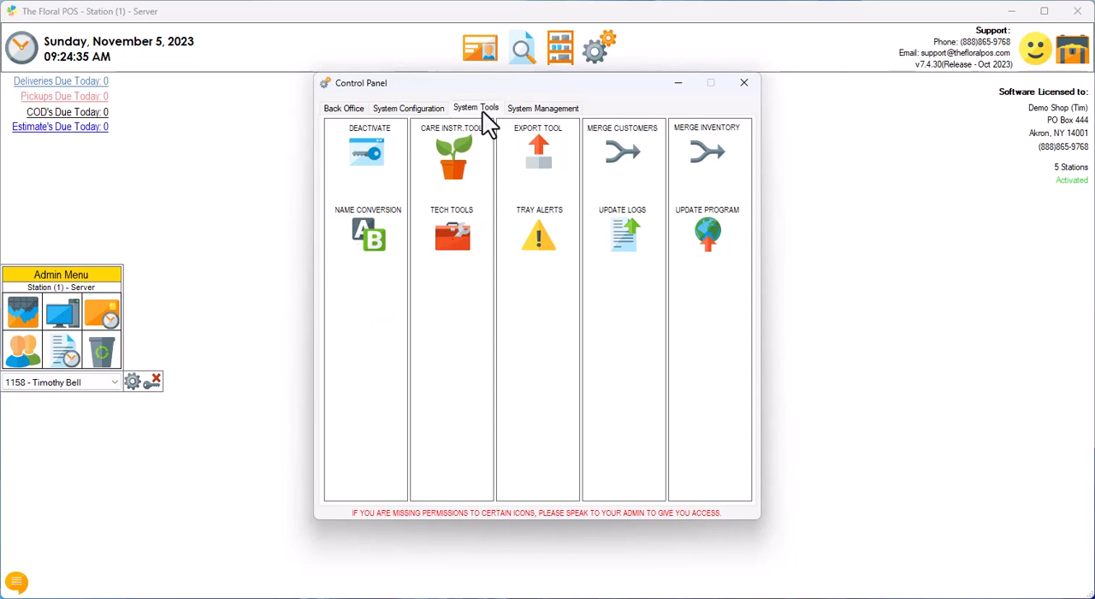
click(430, 108)
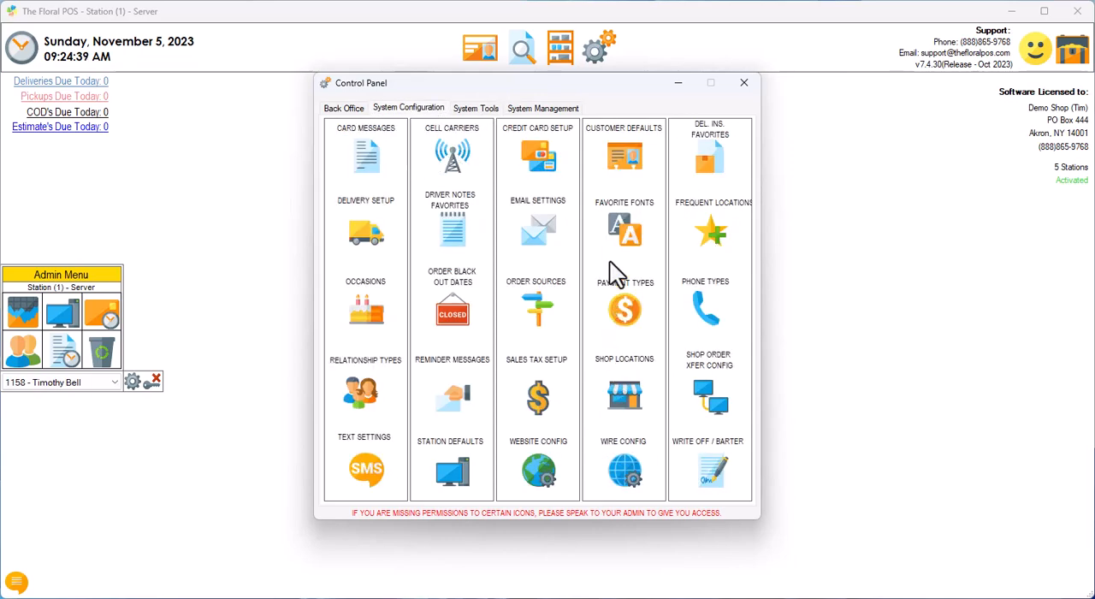
click(347, 109)
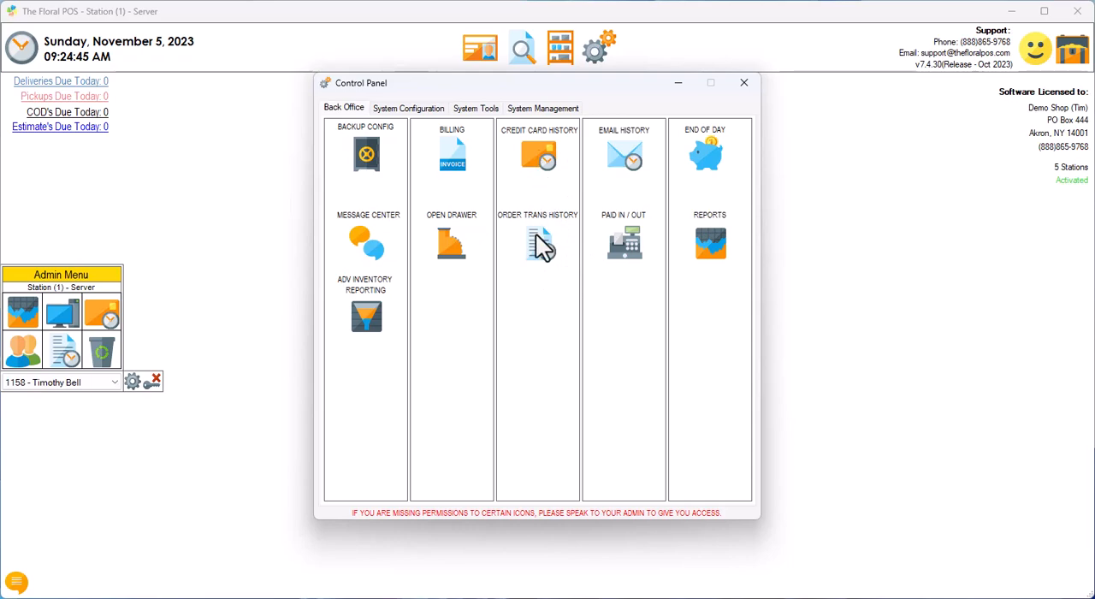
click(744, 83)
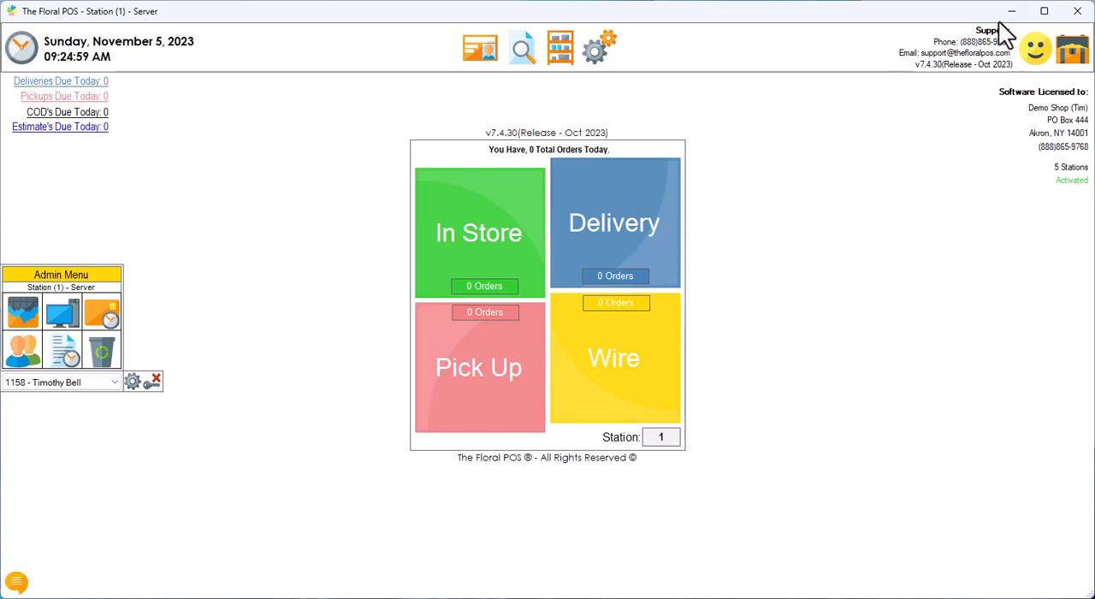
Step: Enter "sthdstyhstry" as the description in the Florist Feedback form and close the form without sending it
click(1025, 51)
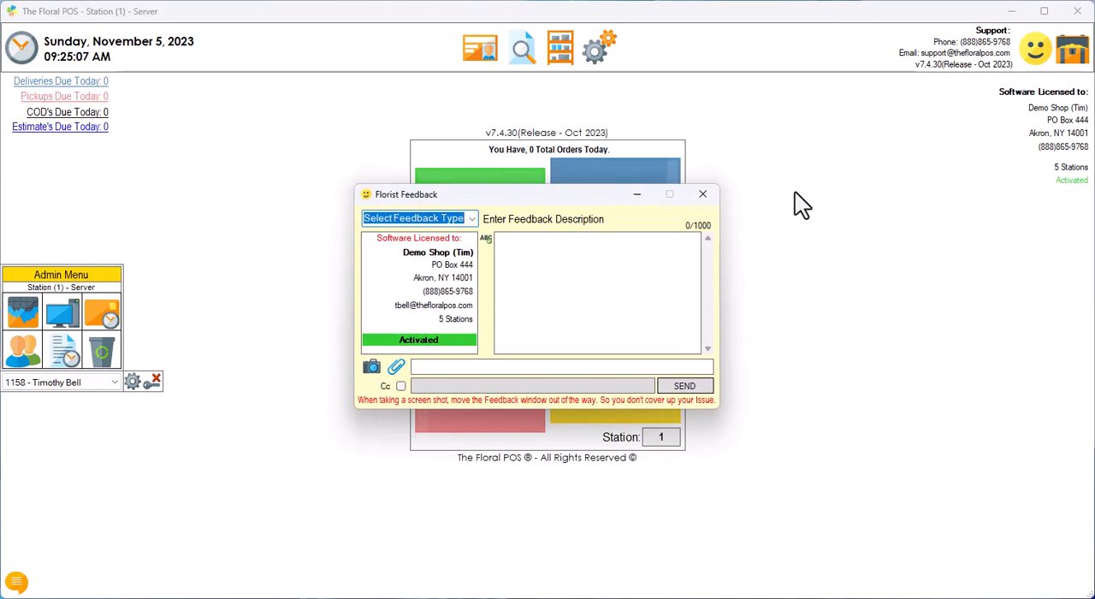
click(523, 249)
text(sthdstyhstry)
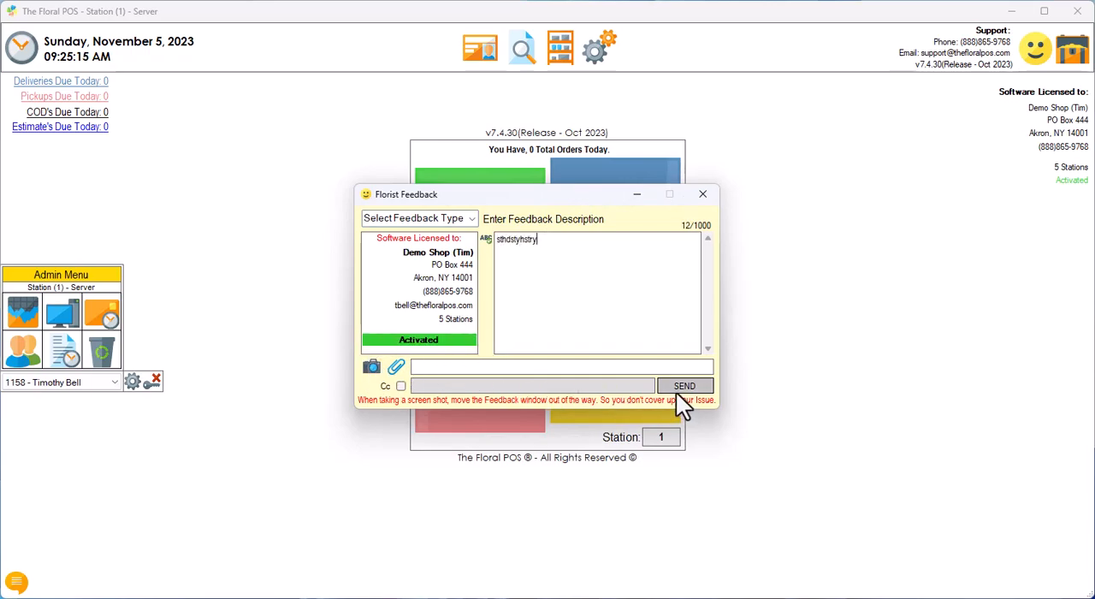
click(702, 195)
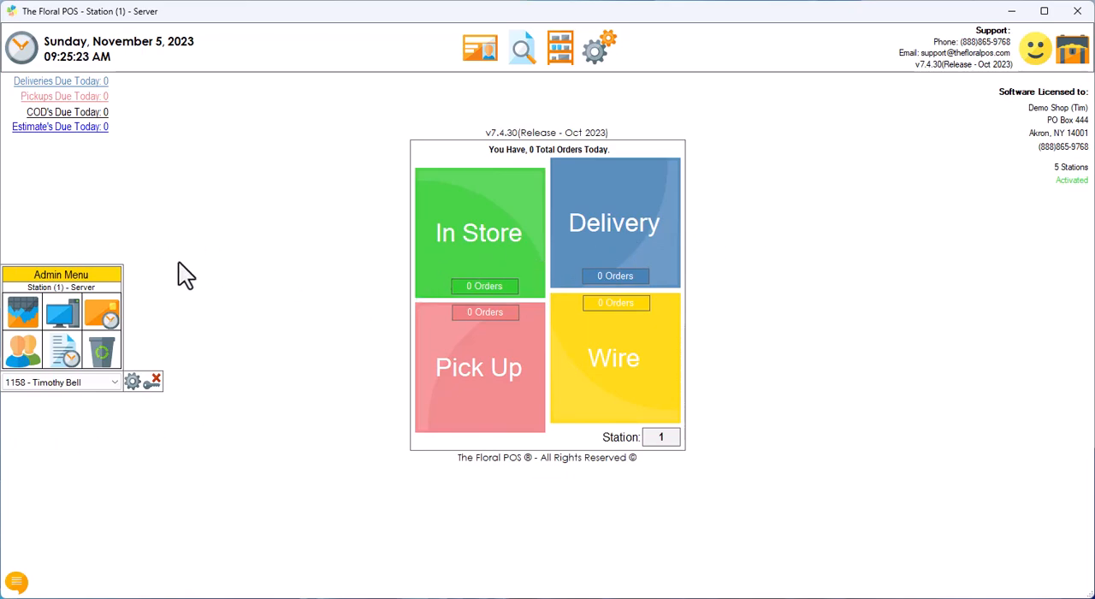
Step: Set the Admin Menu location to Right in the User Menu Manager and save the setting
click(133, 383)
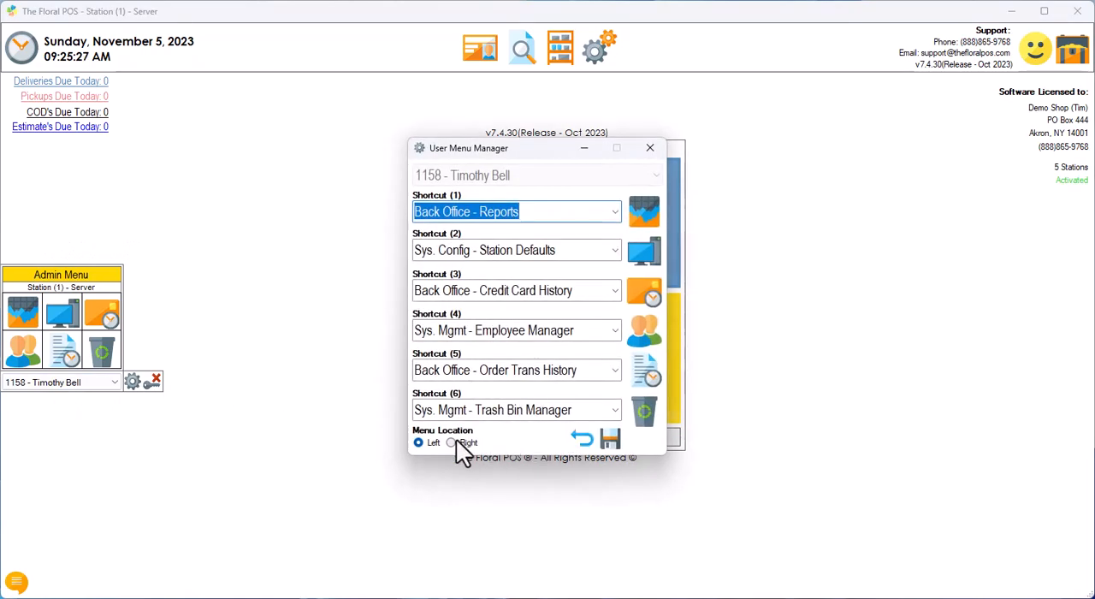
click(608, 442)
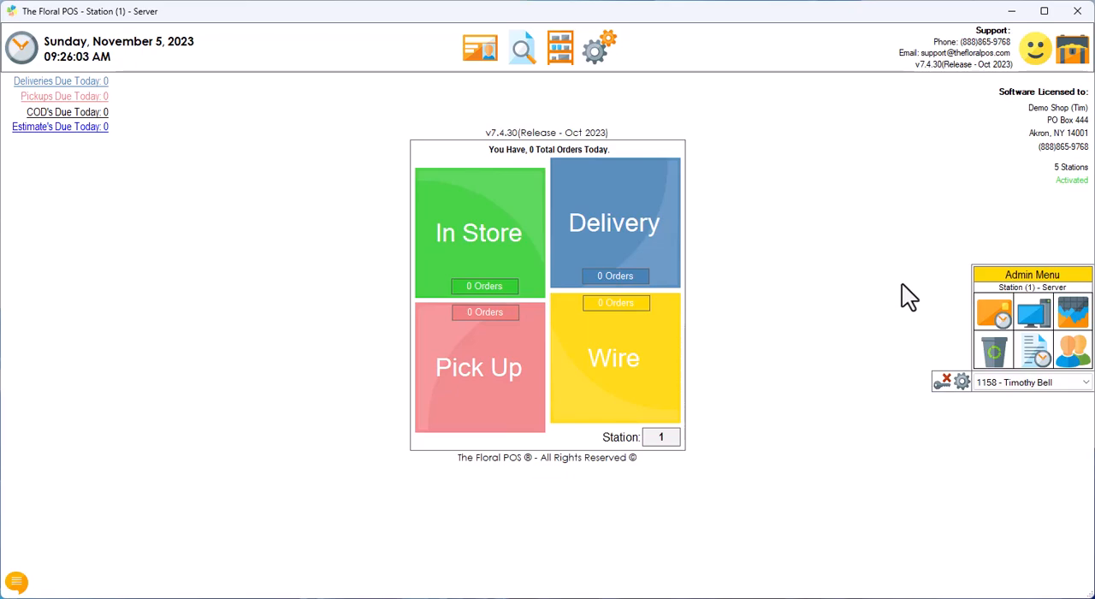
Step: Check where the Employee Manager is among the Control Panel's System Management options and close the Control Panel
click(600, 50)
click(542, 109)
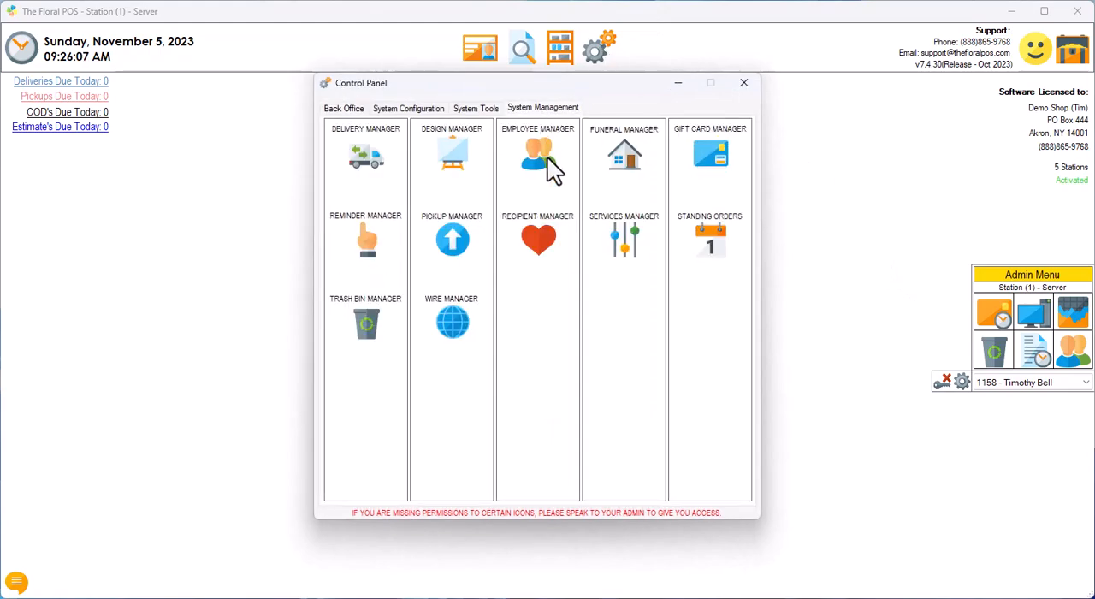
click(744, 83)
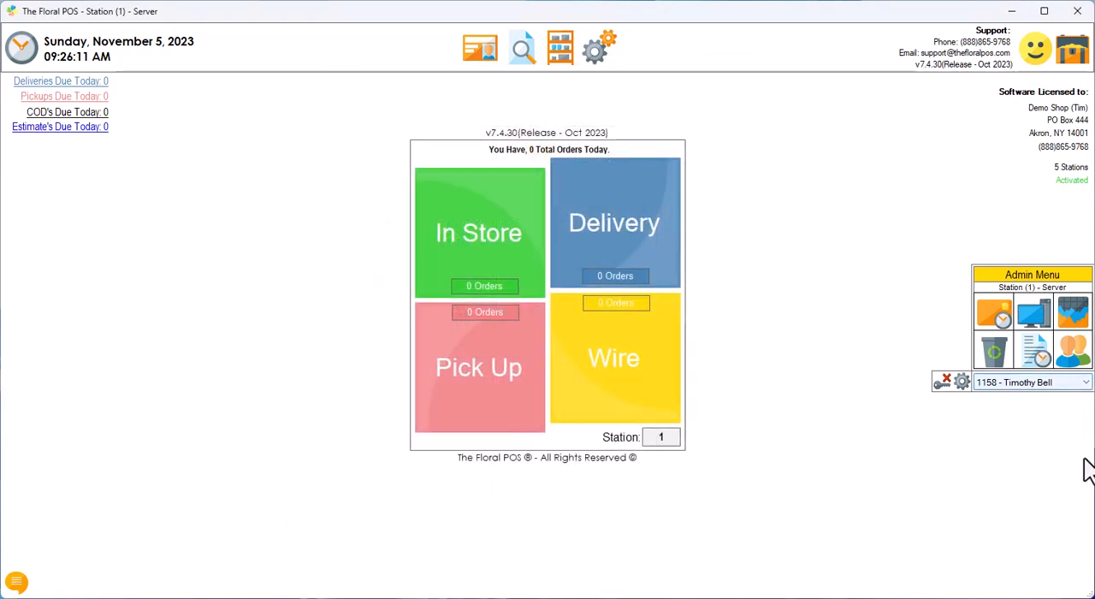
Step: Show the Message Center, run the action of its information message, and hide the Message Center again
click(16, 583)
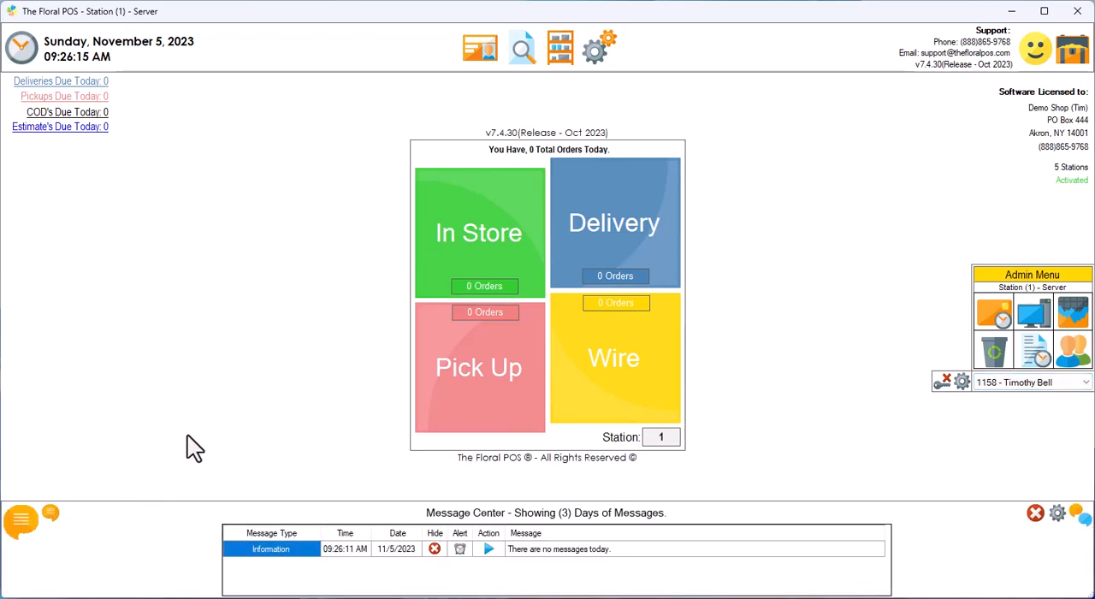
click(53, 516)
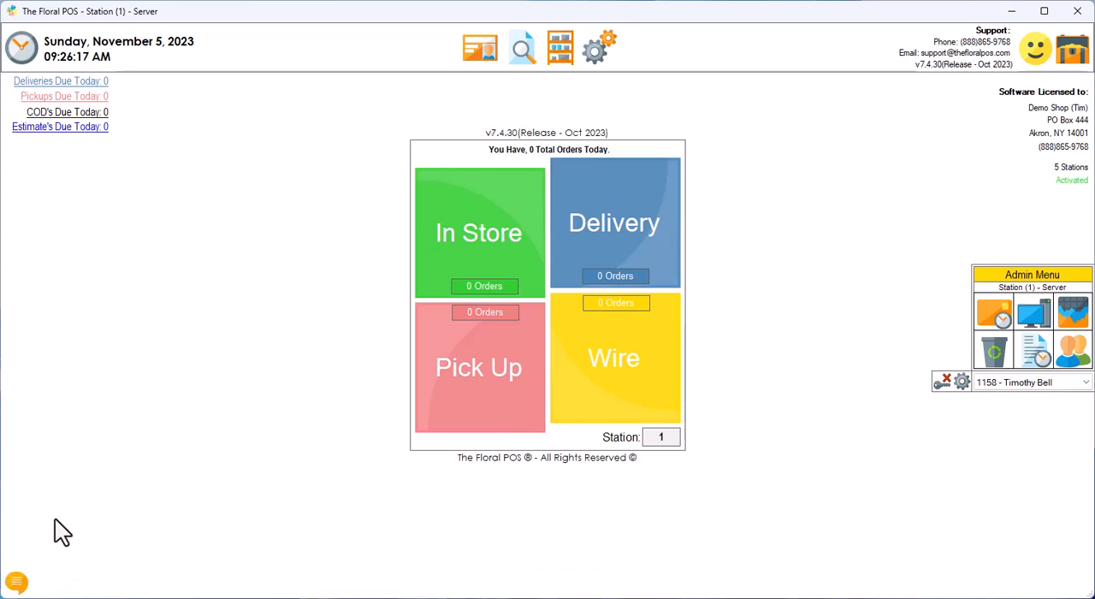
click(24, 582)
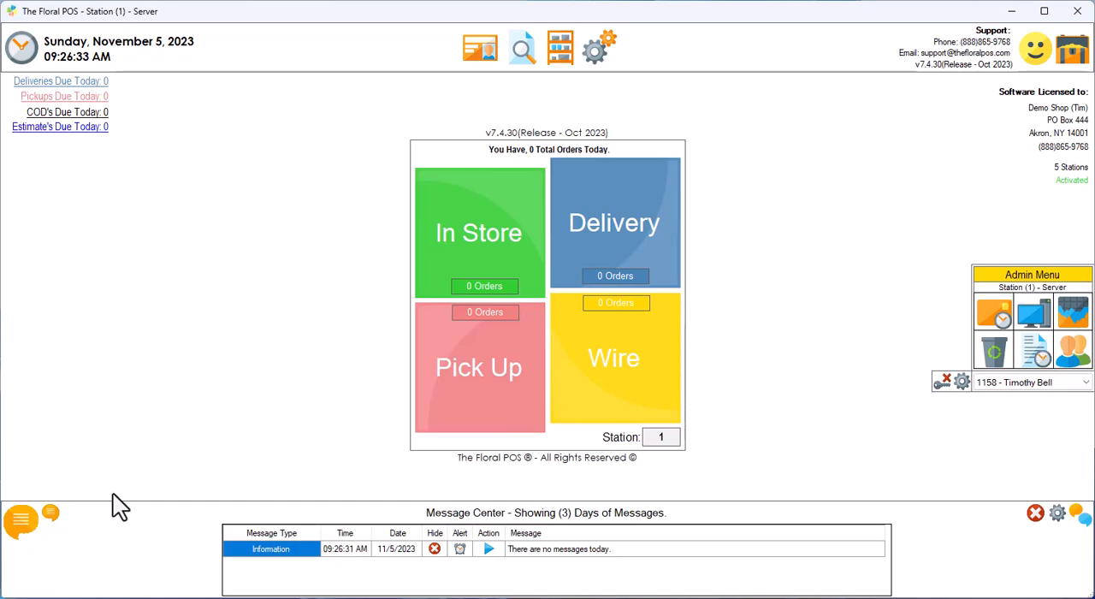
click(489, 549)
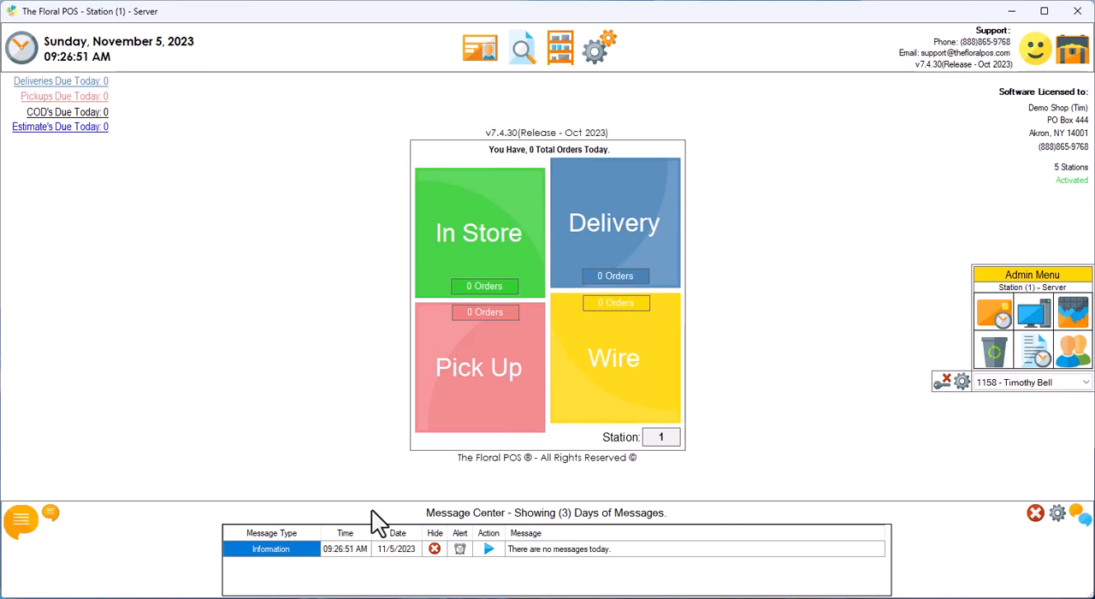
click(53, 514)
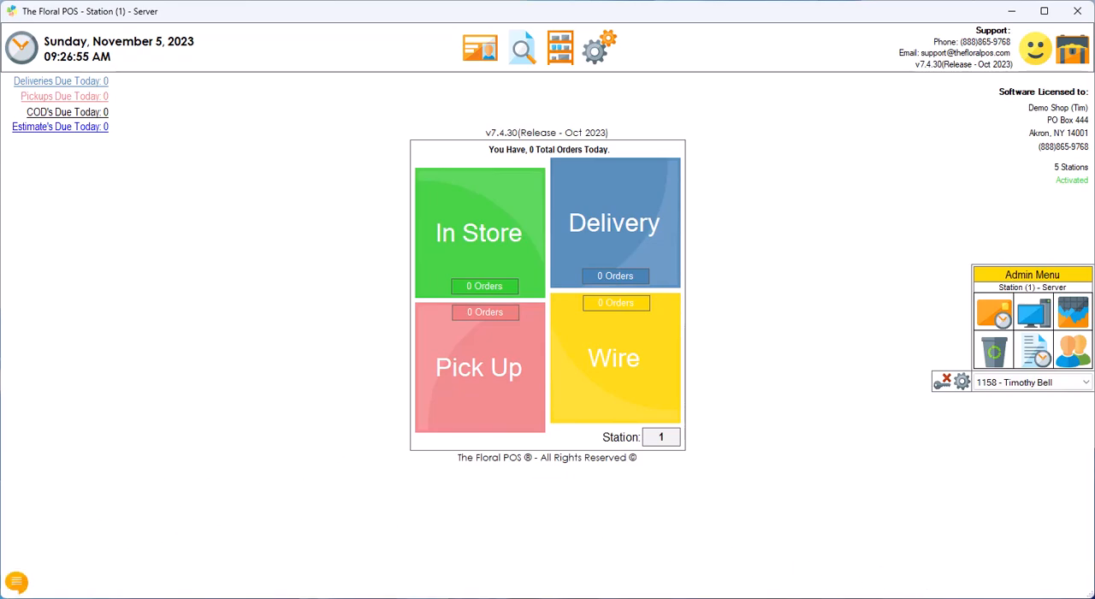
click(17, 584)
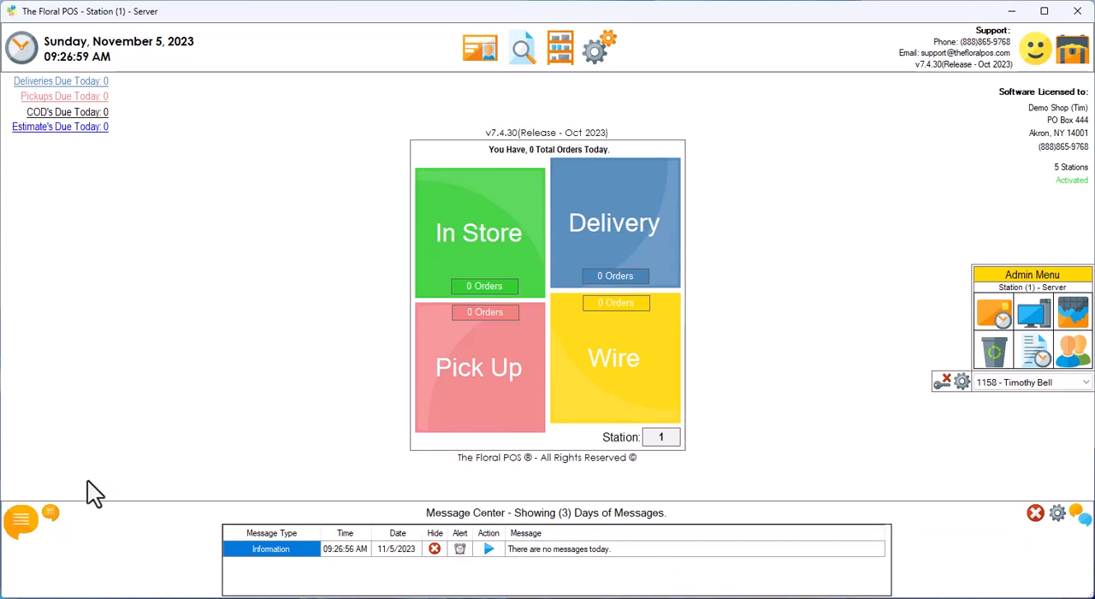
click(53, 513)
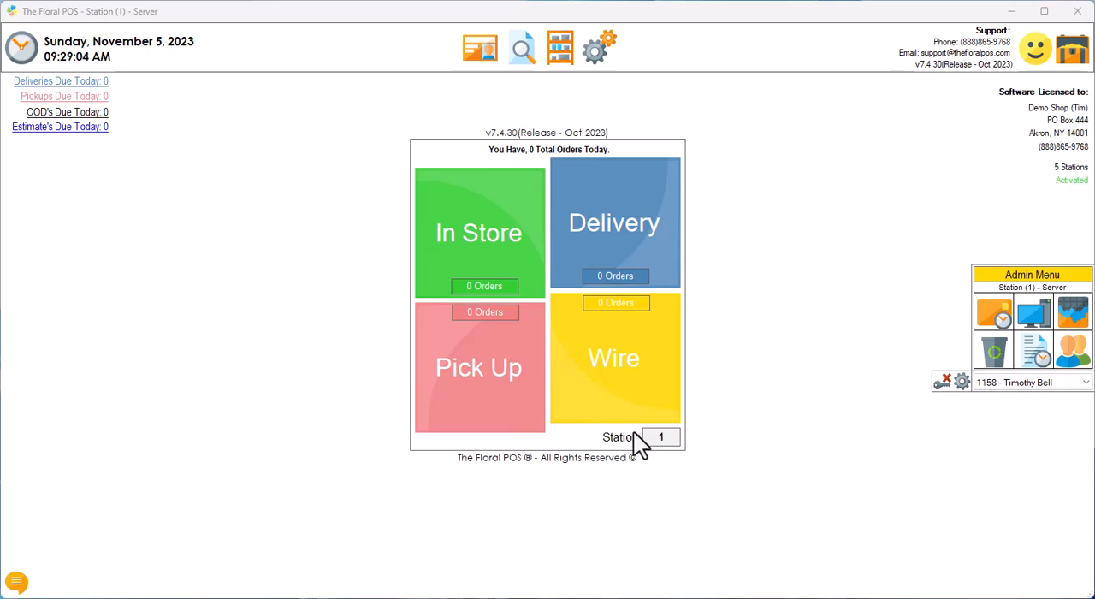
Step: Start an in-store order and add Dozen Red Roses and Mylar Balloons to the customer cart
click(485, 232)
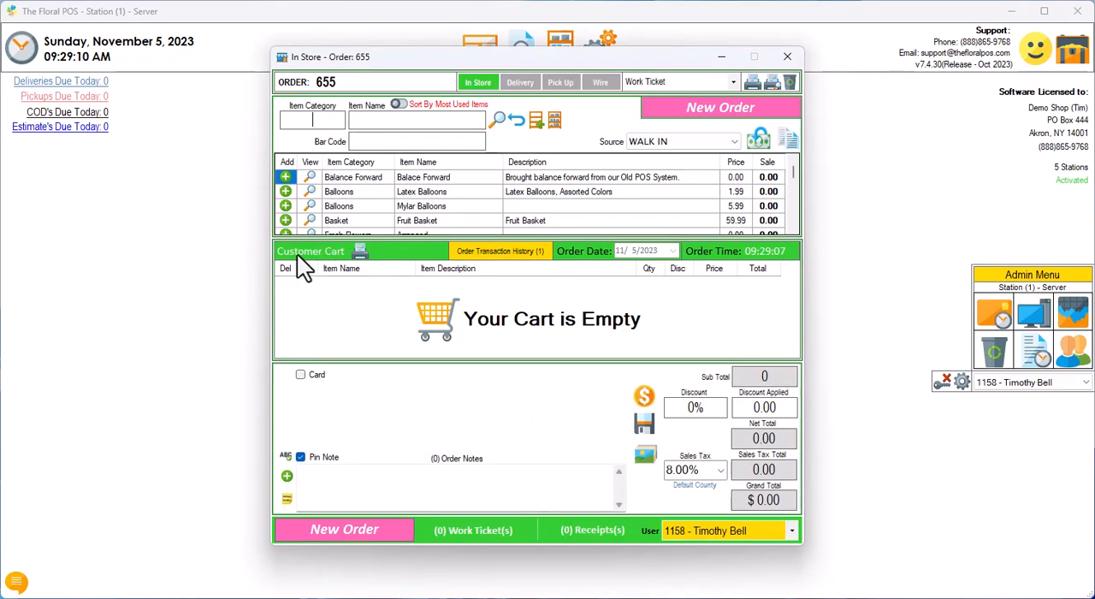
text(ros)
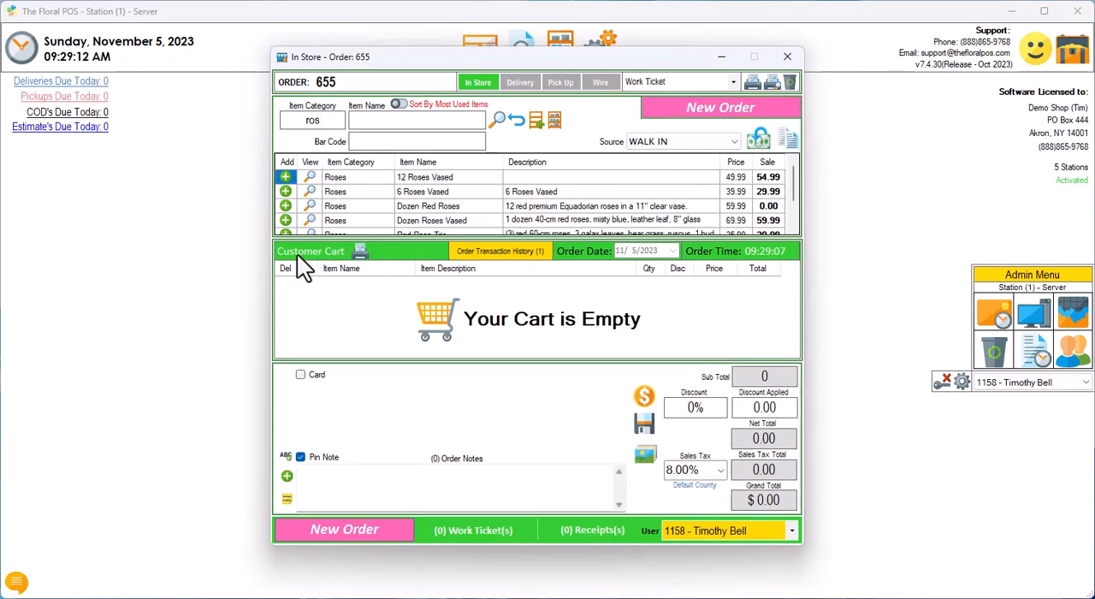
click(283, 206)
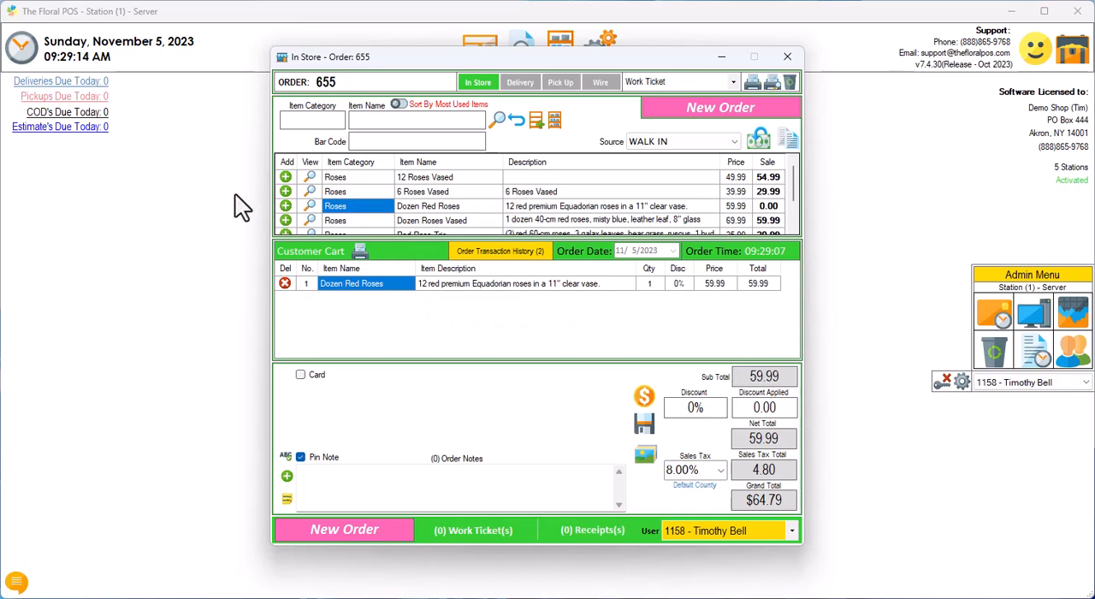
text(bal)
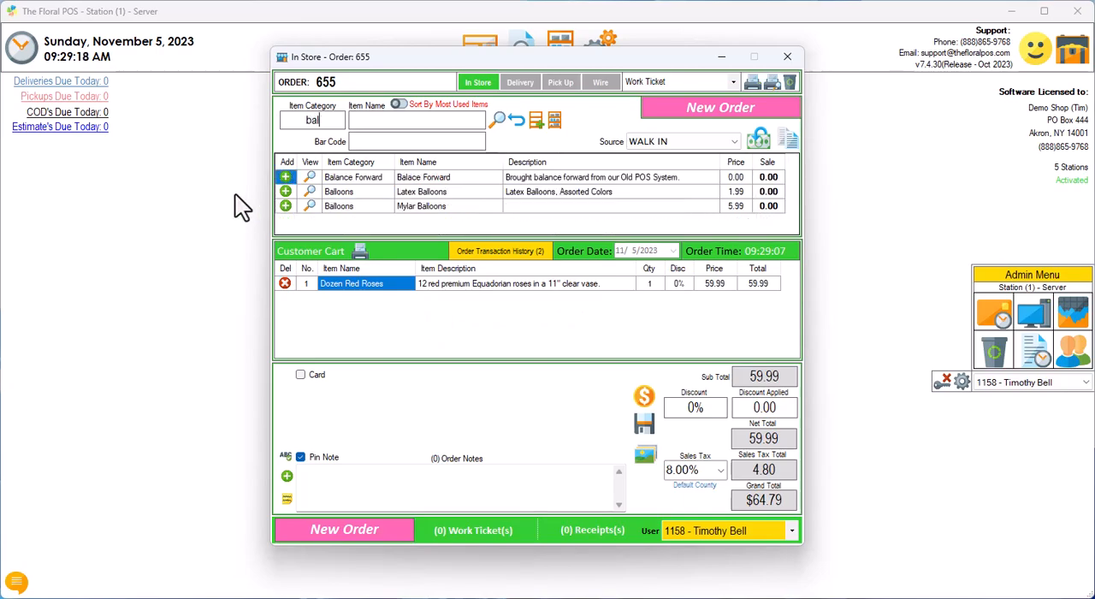
click(286, 207)
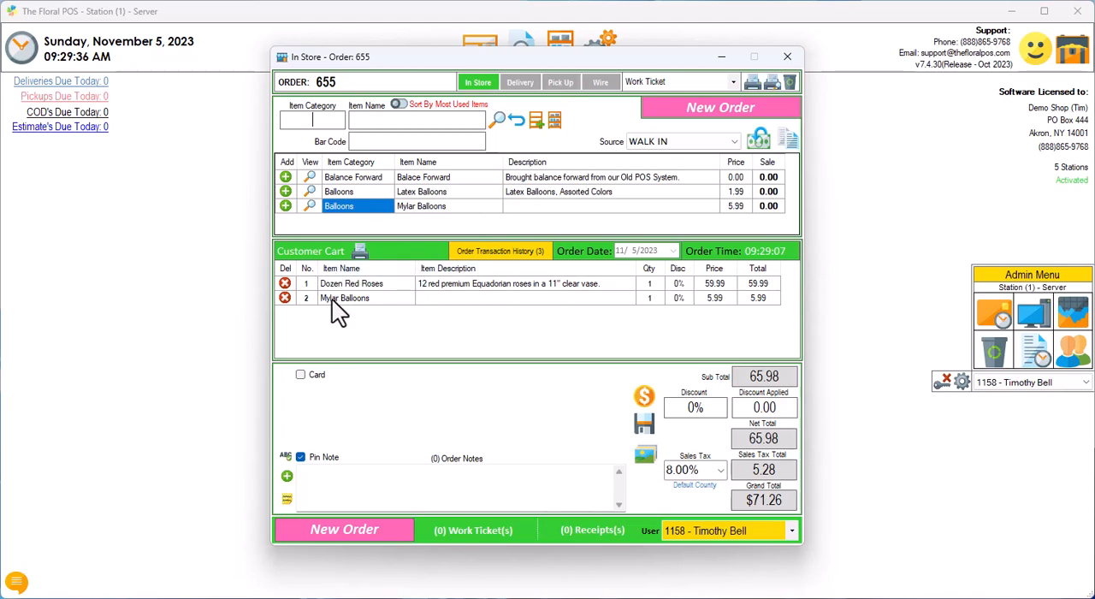
Step: Set the Mylar Balloons quantity to 3 and their item description to "Red, White and Blue"
click(655, 299)
text(3)
click(599, 301)
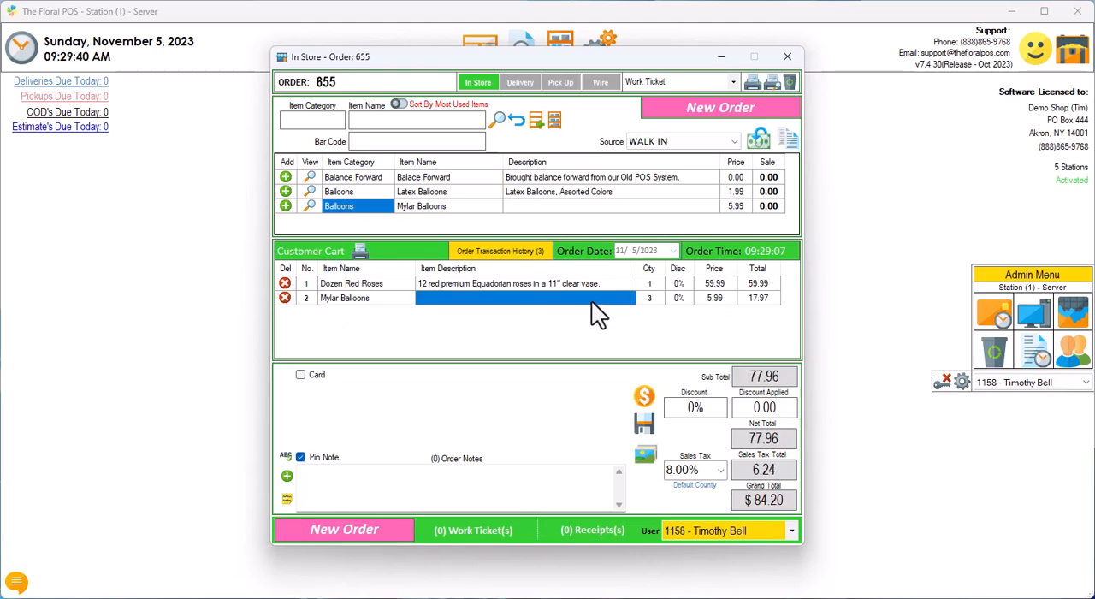
text(Red. )
text(White )
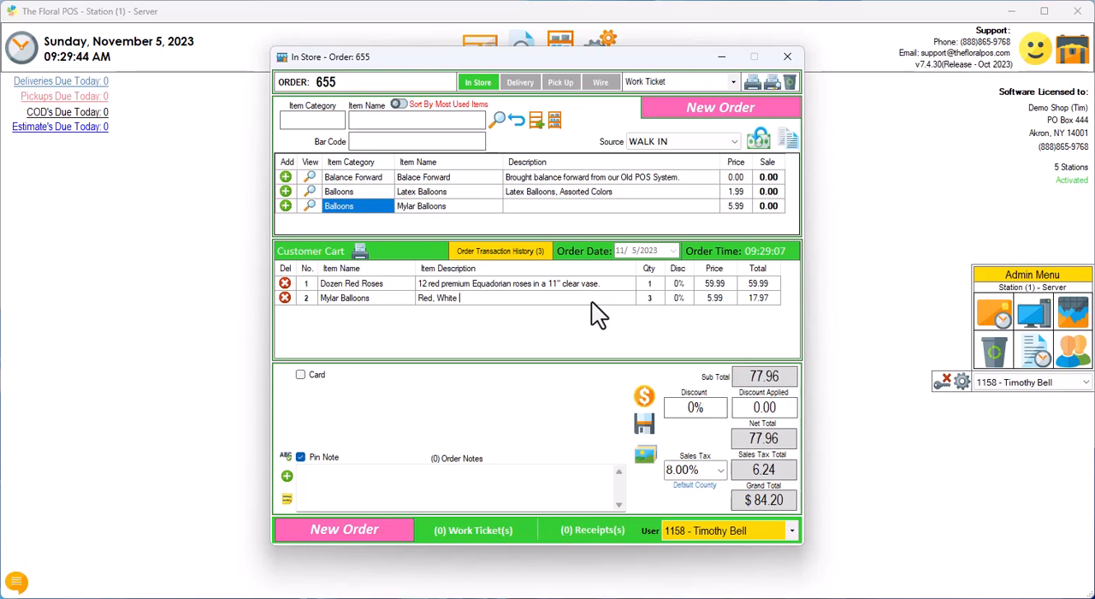
text(and Blue)
Step: Open the in-store order's payment window, view the Credit Card payment fields, and return the payment type to Cash
click(648, 396)
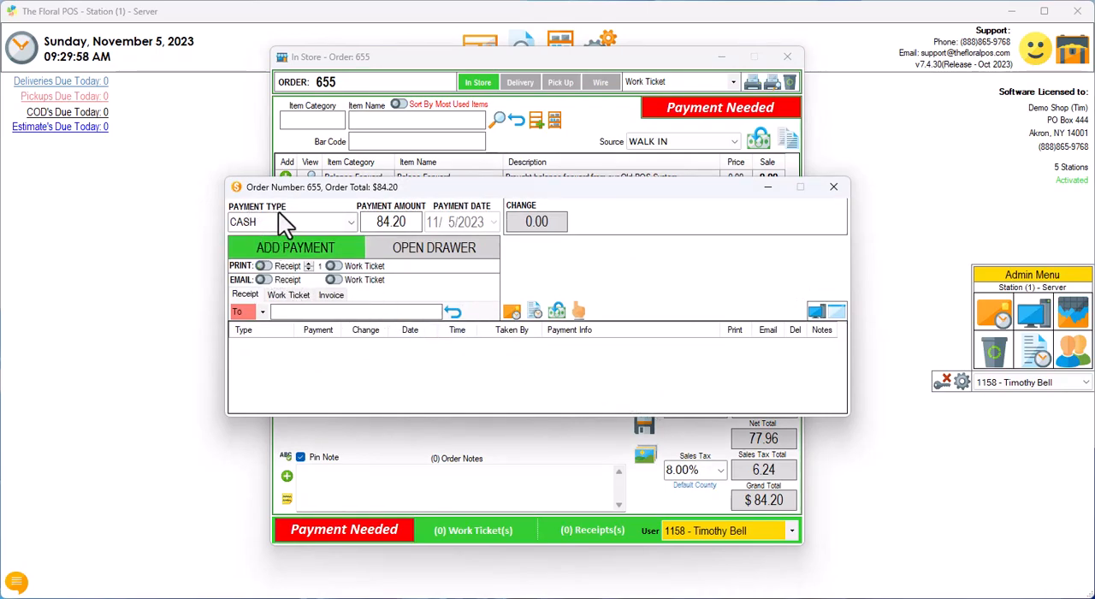
click(349, 221)
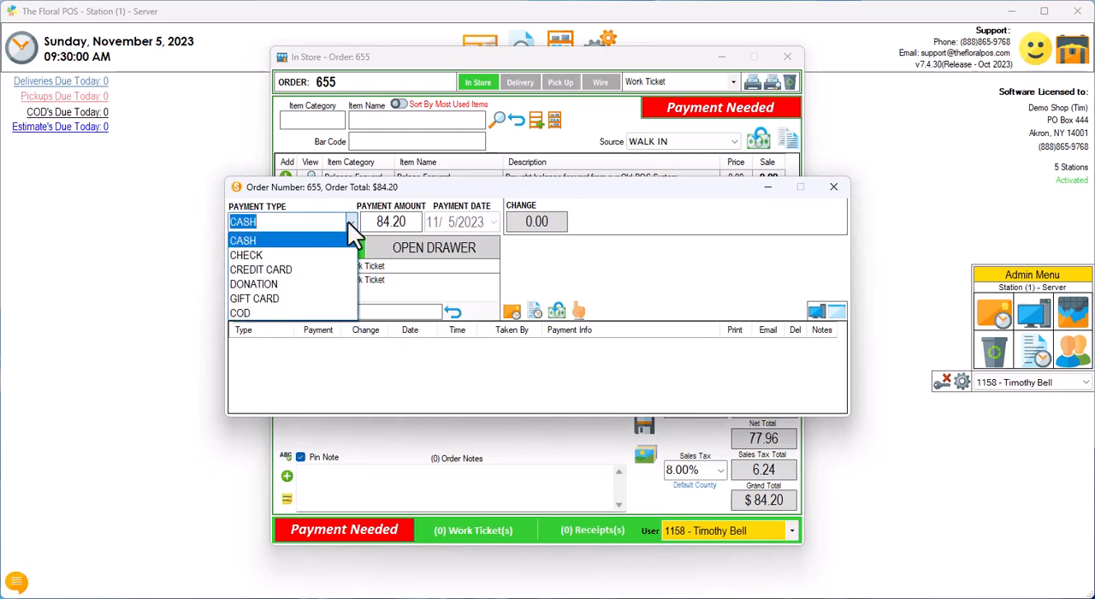
click(293, 269)
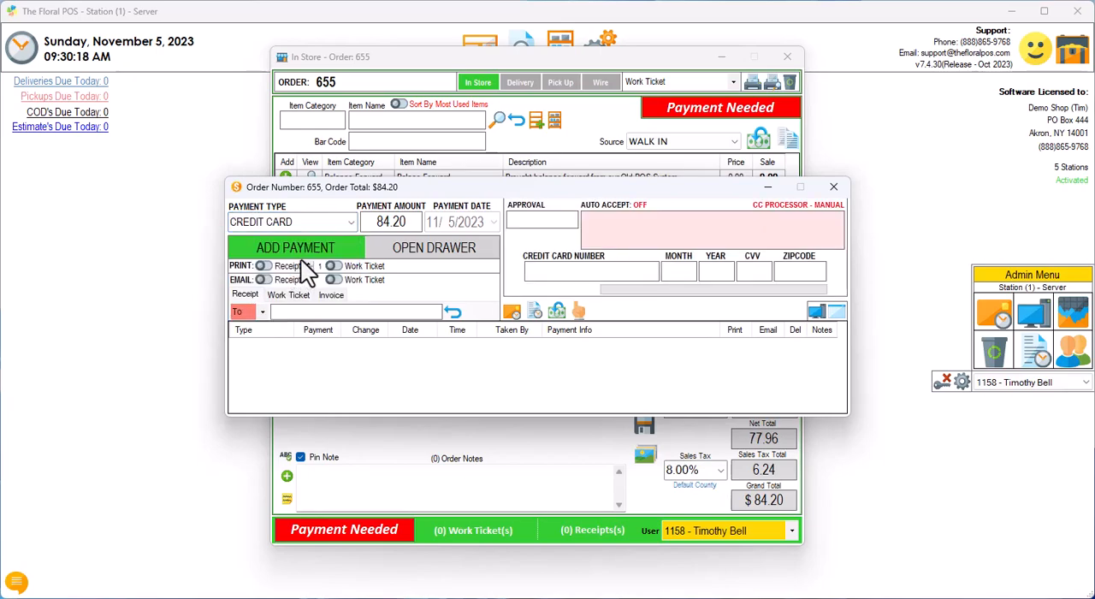
click(348, 224)
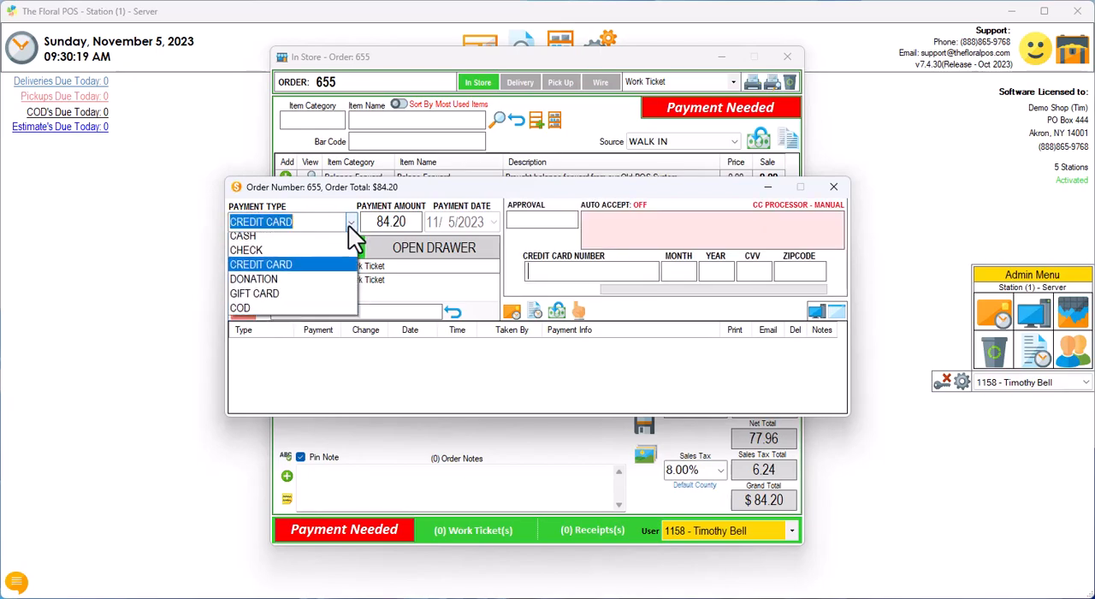
click(296, 241)
Step: Add a cash payment of 100 to complete the in-store order and dismiss the customer's change notice
text(100)
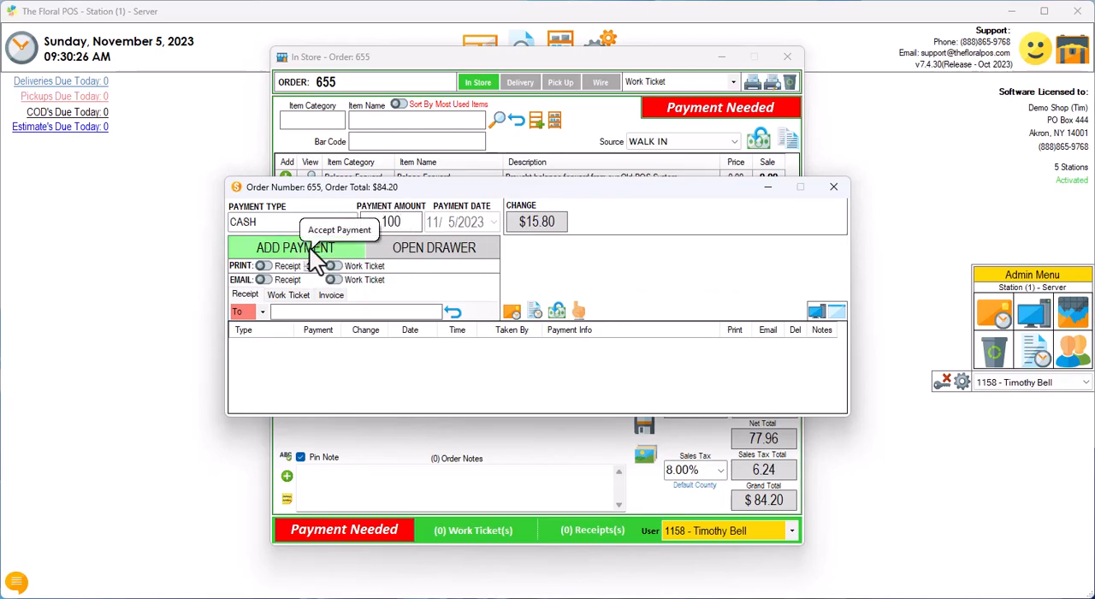
click(261, 266)
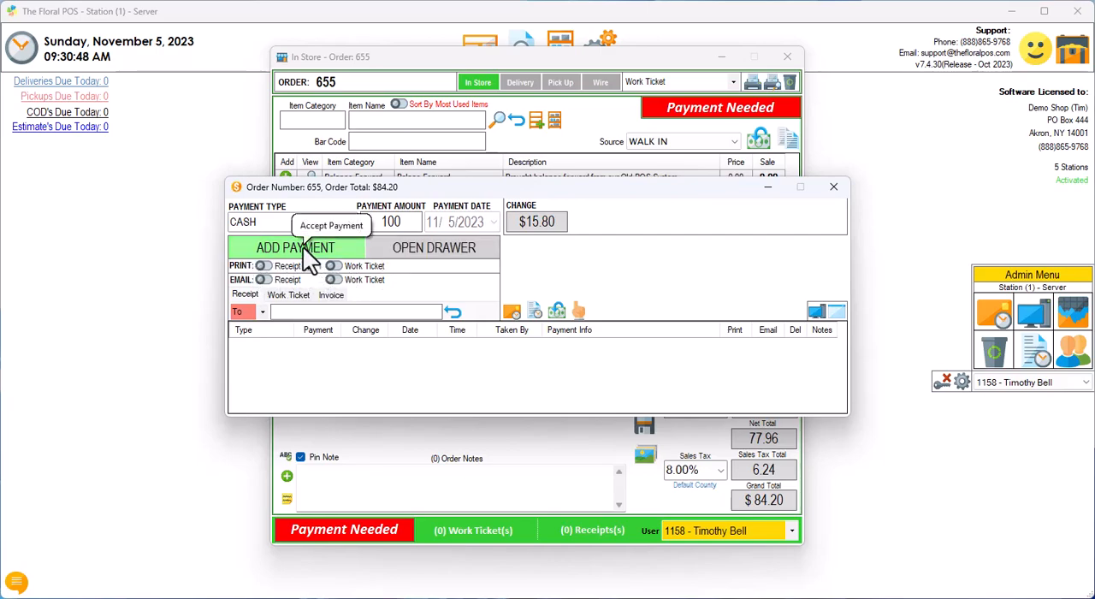
click(303, 247)
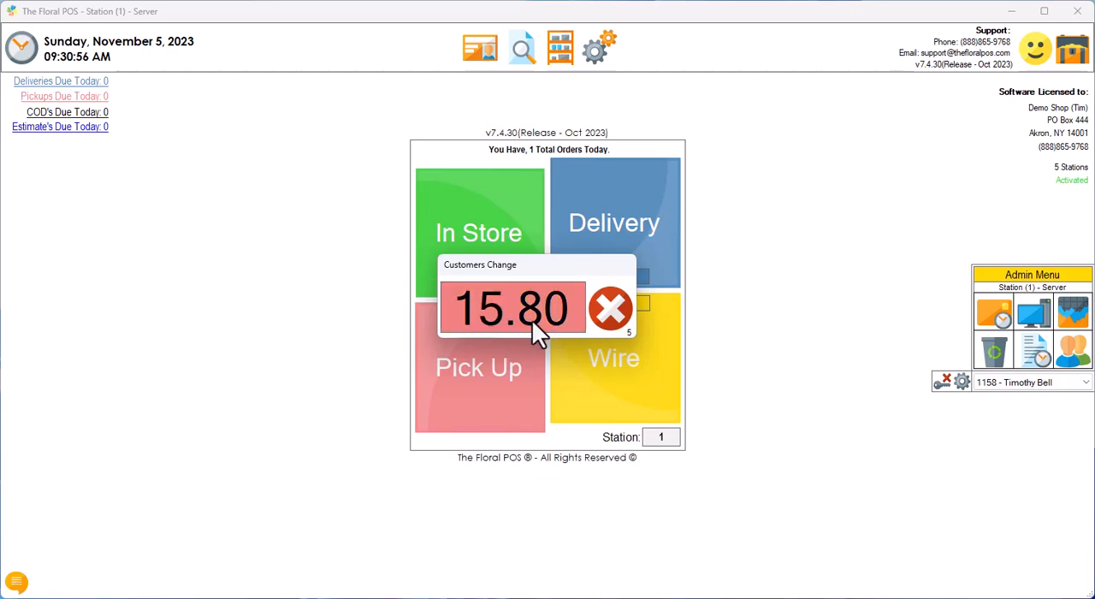
click(605, 310)
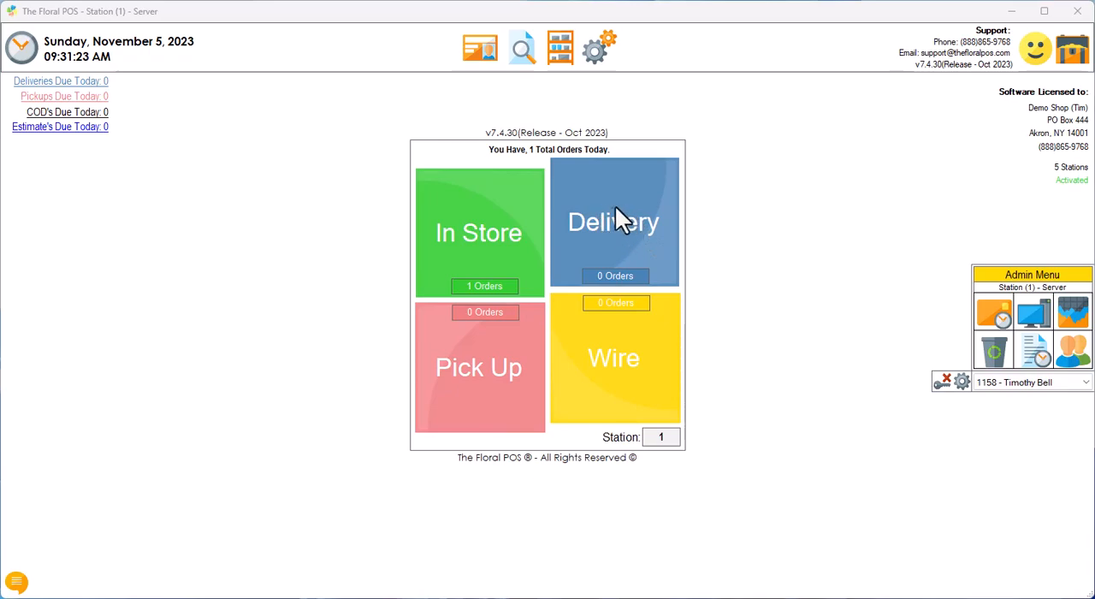
Step: Start a delivery order and add the 6 Roses Vased item from the roses category to its cart
click(616, 218)
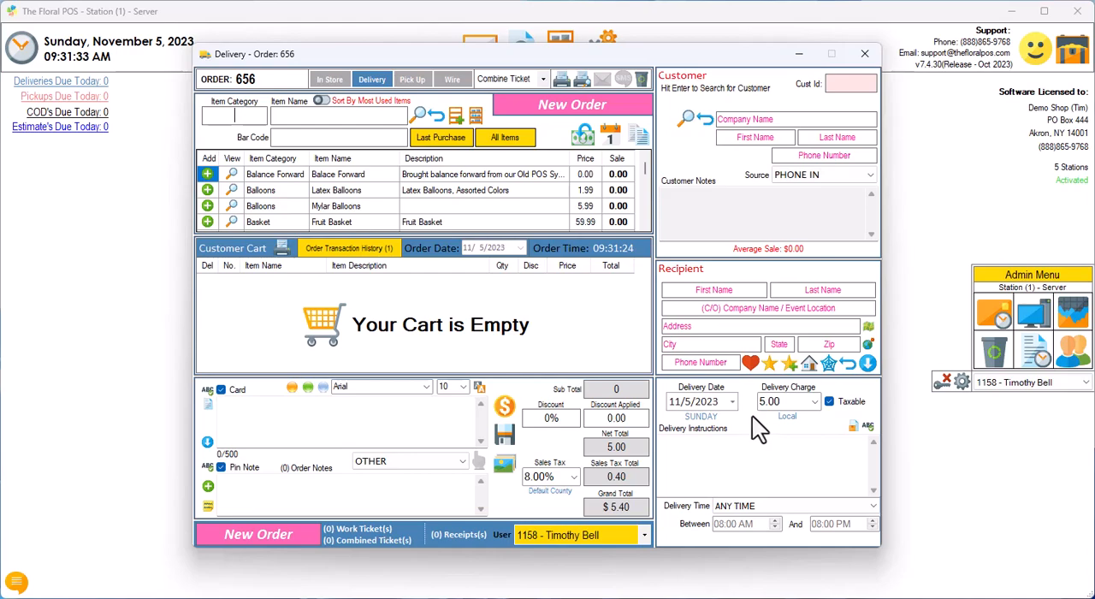
text(ros)
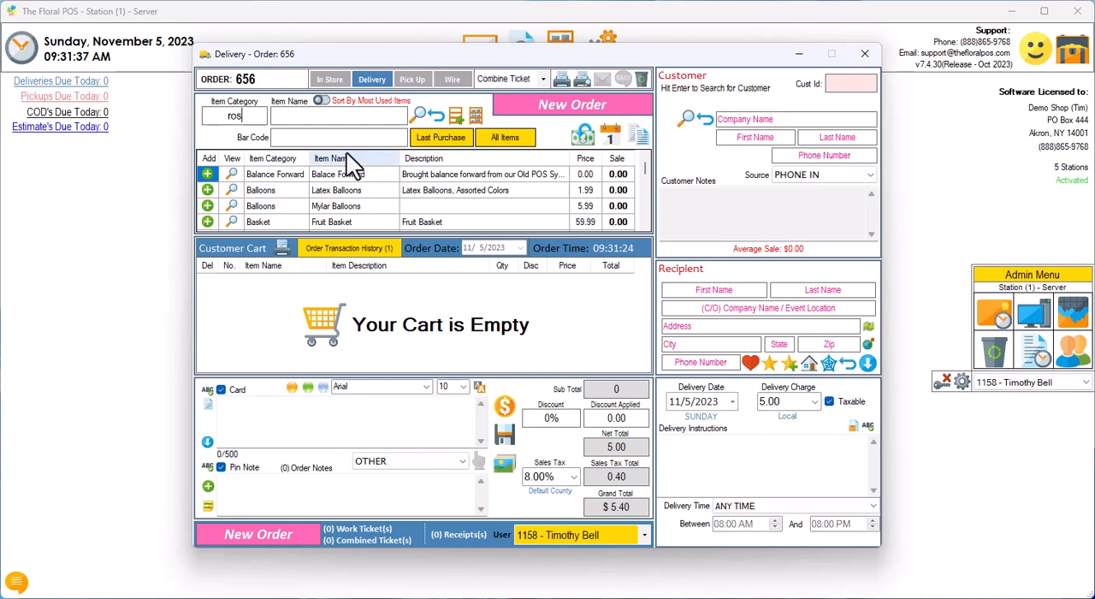
key(Return)
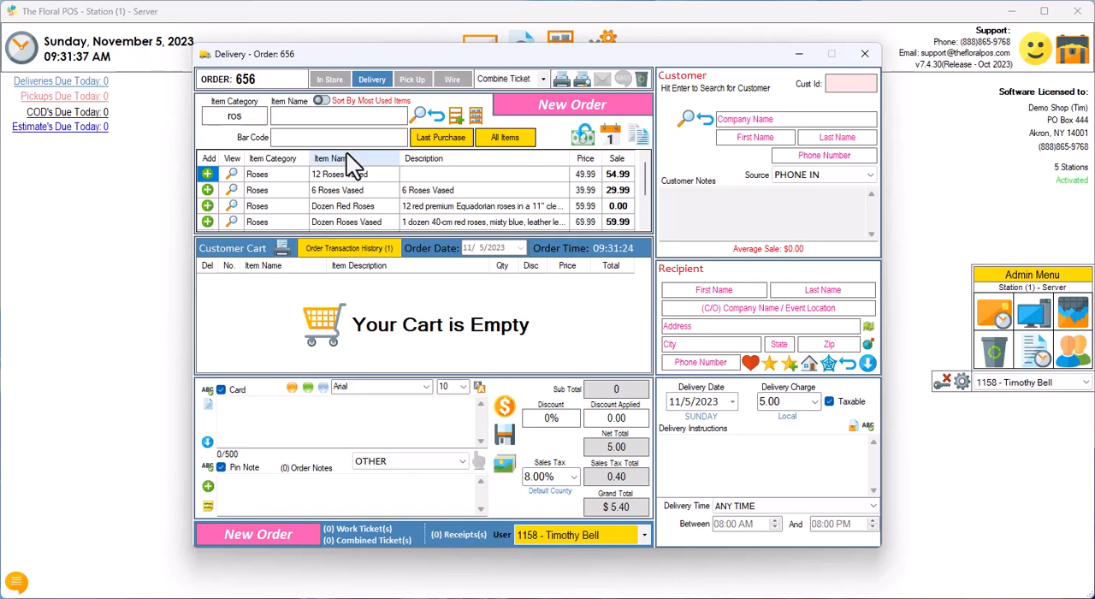
click(211, 191)
Step: Add Mylar Balloons and Plush Bear - Medium to the delivery order's cart
text(bal)
key(Return)
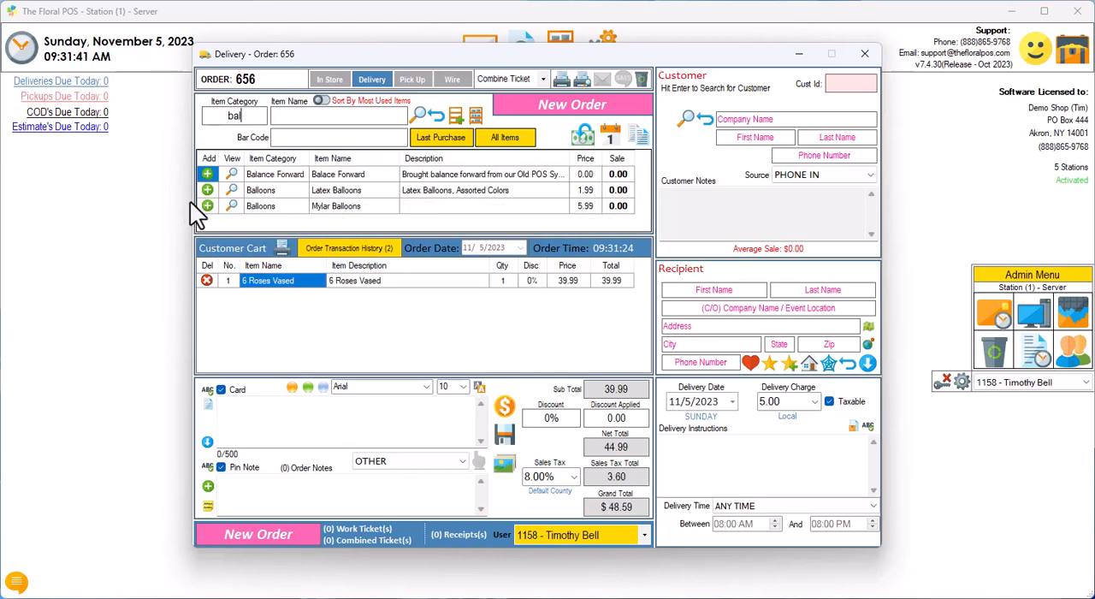
click(207, 206)
text(plush)
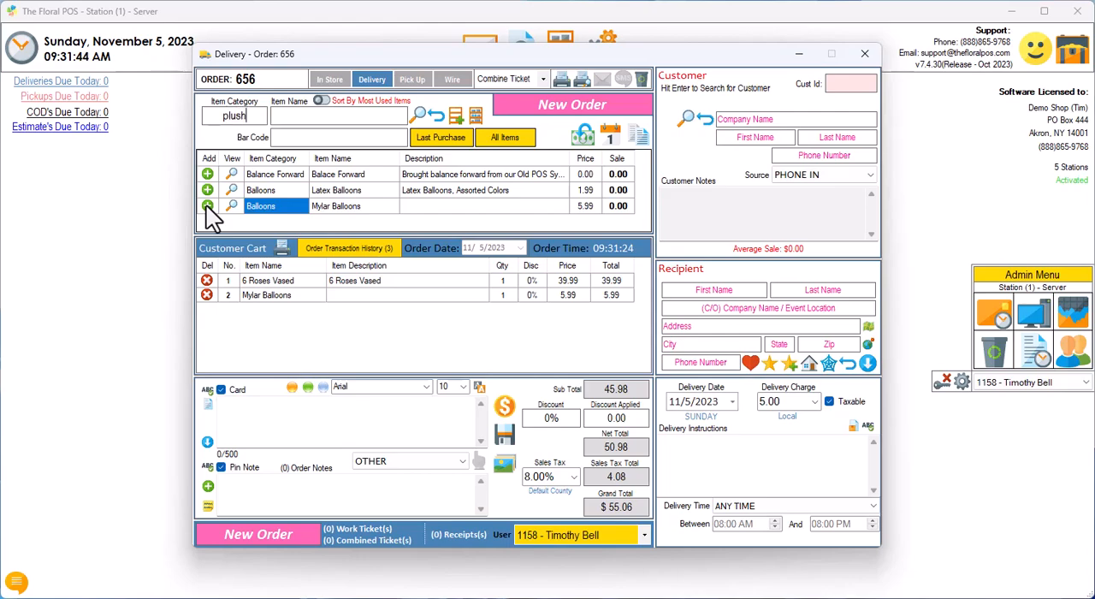
key(Return)
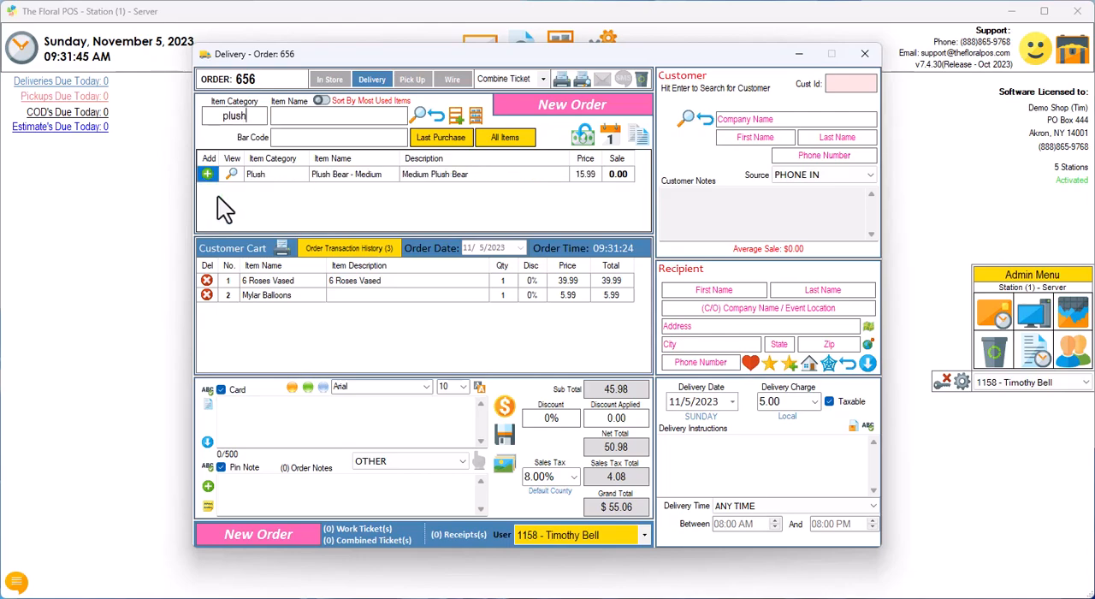
click(207, 174)
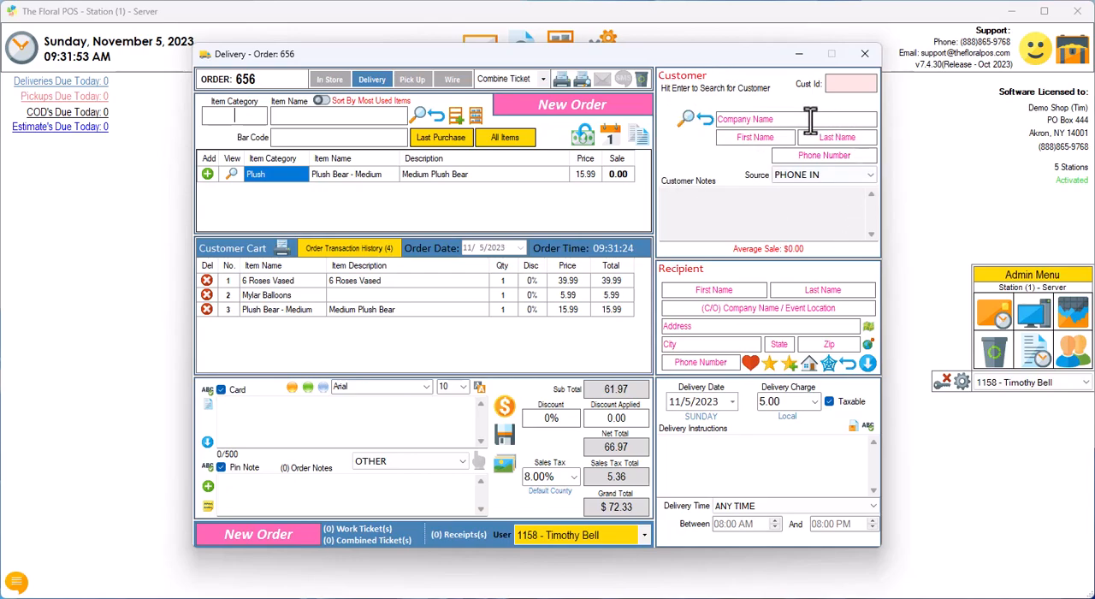
Step: Enter the customer's first name, last name and phone number, and add them as a new customer in Customer Administrator
click(749, 141)
key(Tab)
key(Tab)
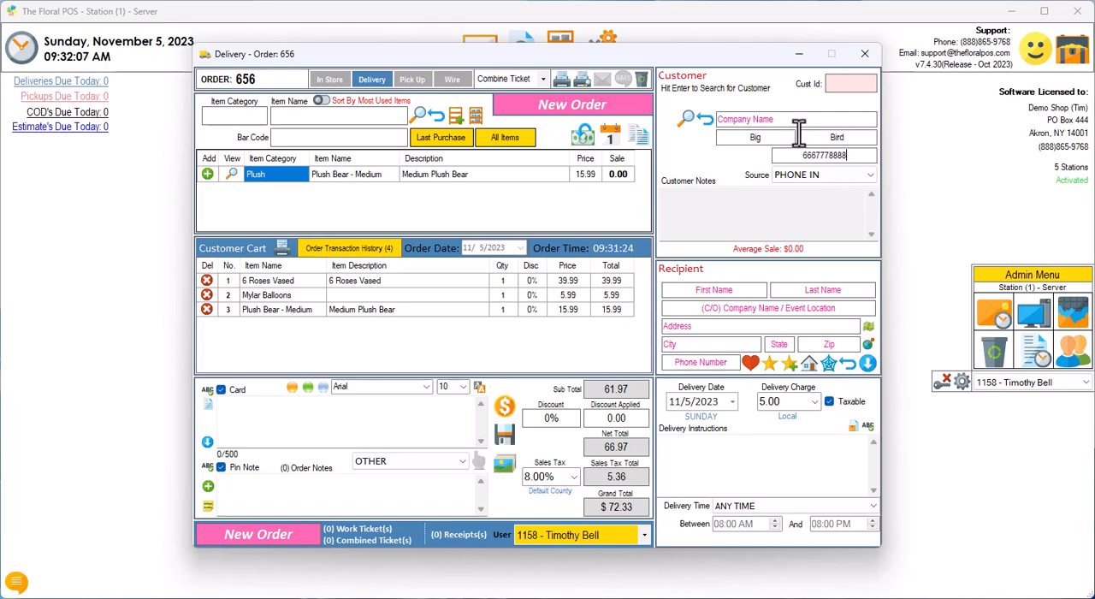
click(684, 120)
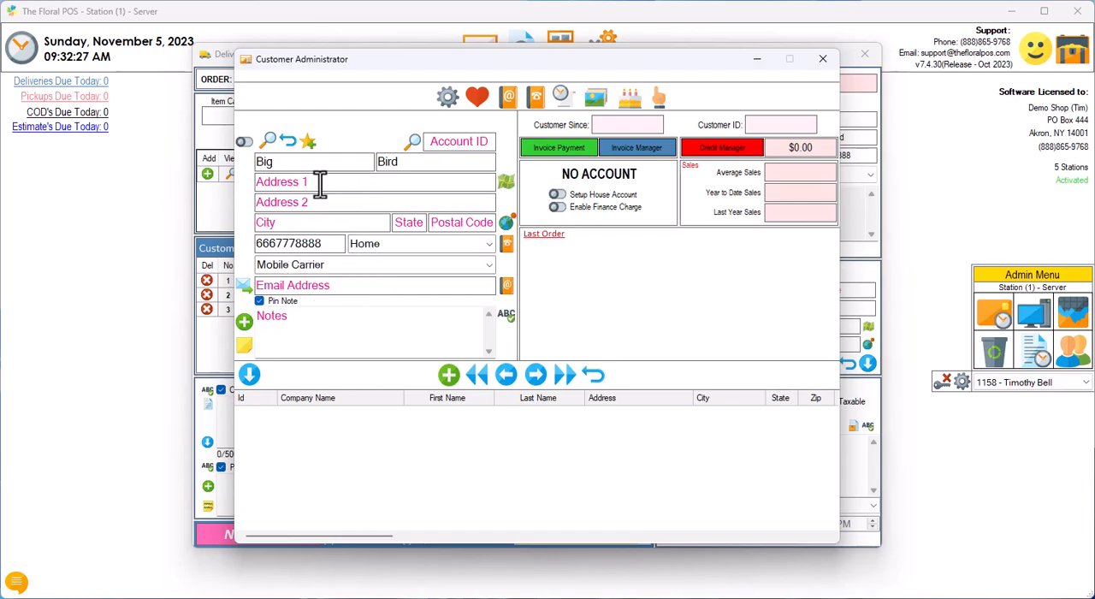
click(451, 377)
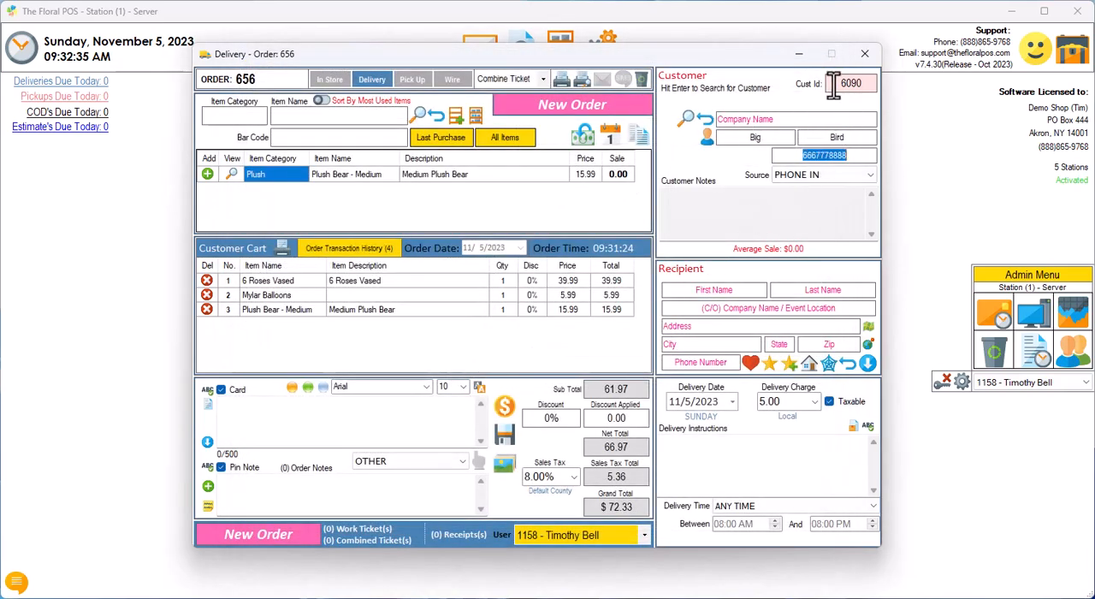
Step: Clear the customer from the delivery order and add a second new customer with first name, last name and phone number
drag(837, 84, 848, 83)
click(706, 120)
click(732, 141)
key(Tab)
key(Tab)
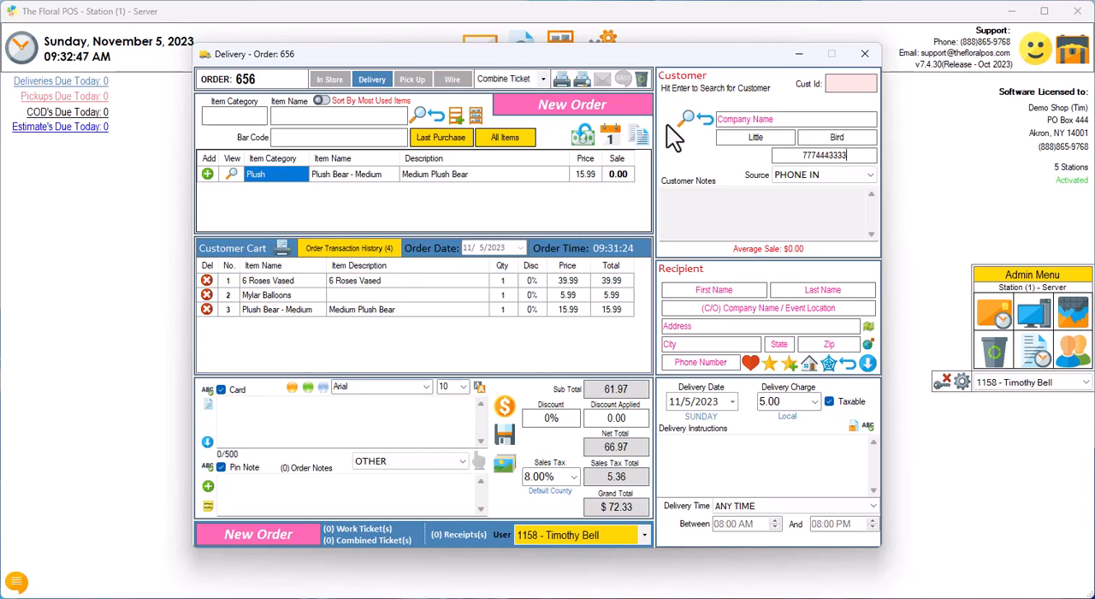
key(Return)
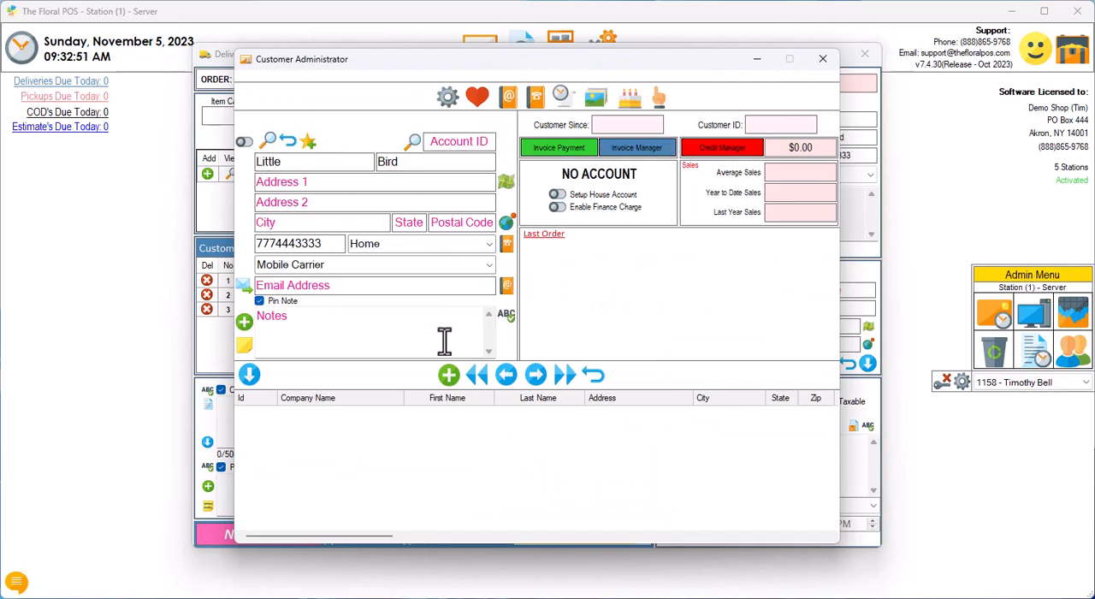
click(449, 377)
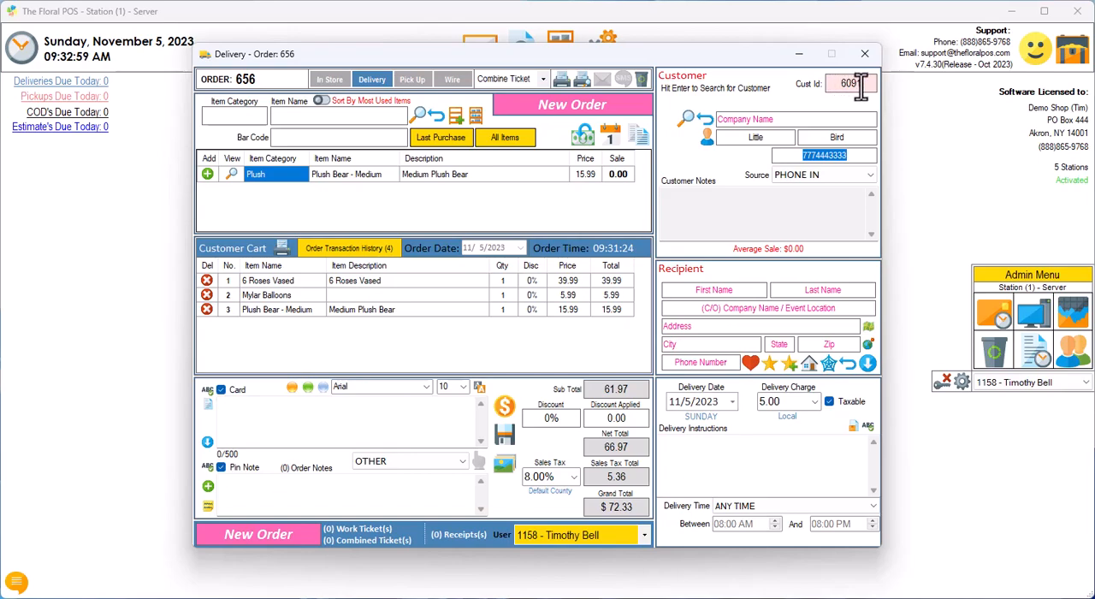
Step: Clear the order's customer fields and search for existing customers by the last name shared by both new customers
click(705, 120)
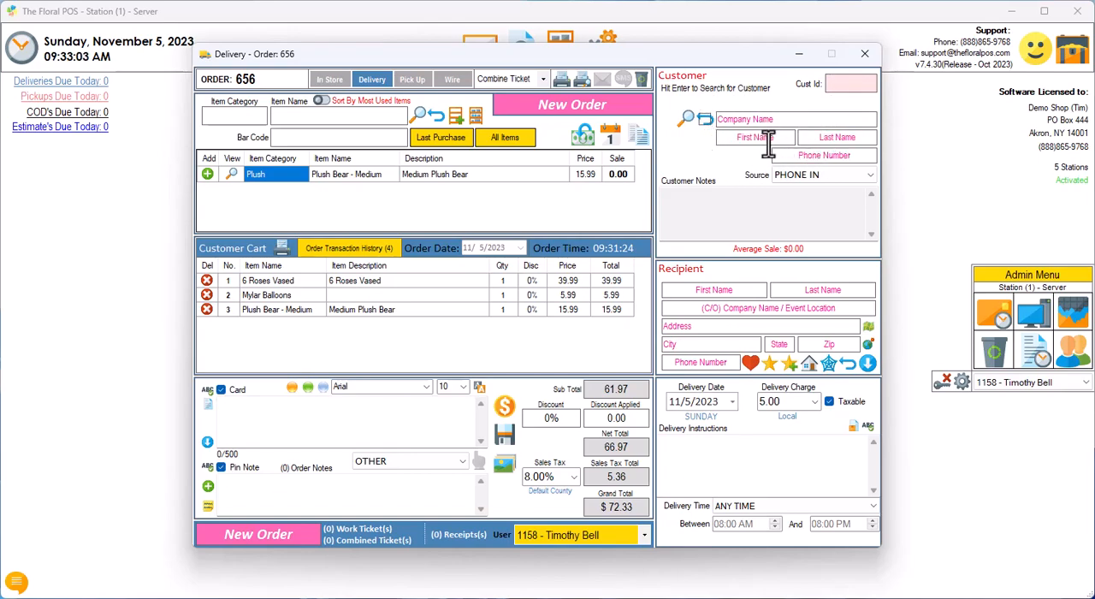
click(806, 138)
text(bird)
key(Return)
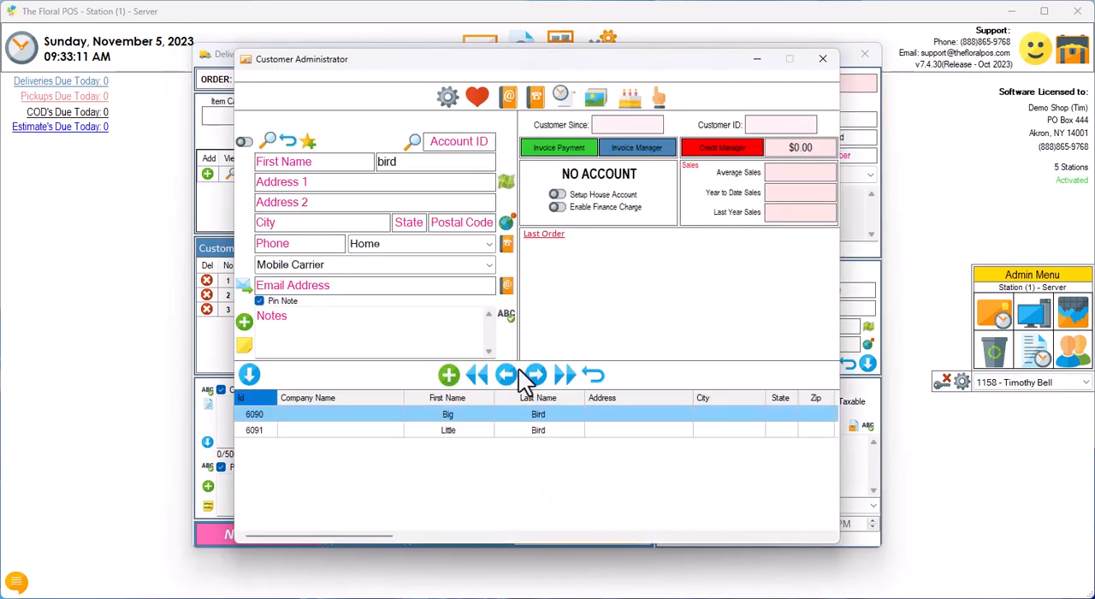
Step: Compare the records of the matching customers and select the first one for the delivery order
click(481, 431)
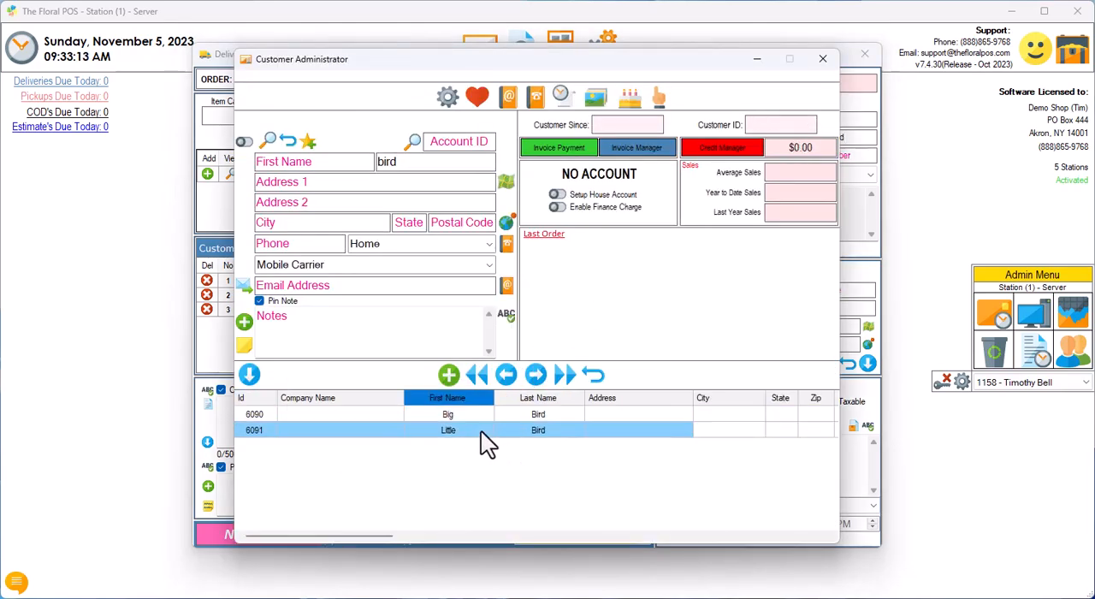
click(480, 416)
click(475, 431)
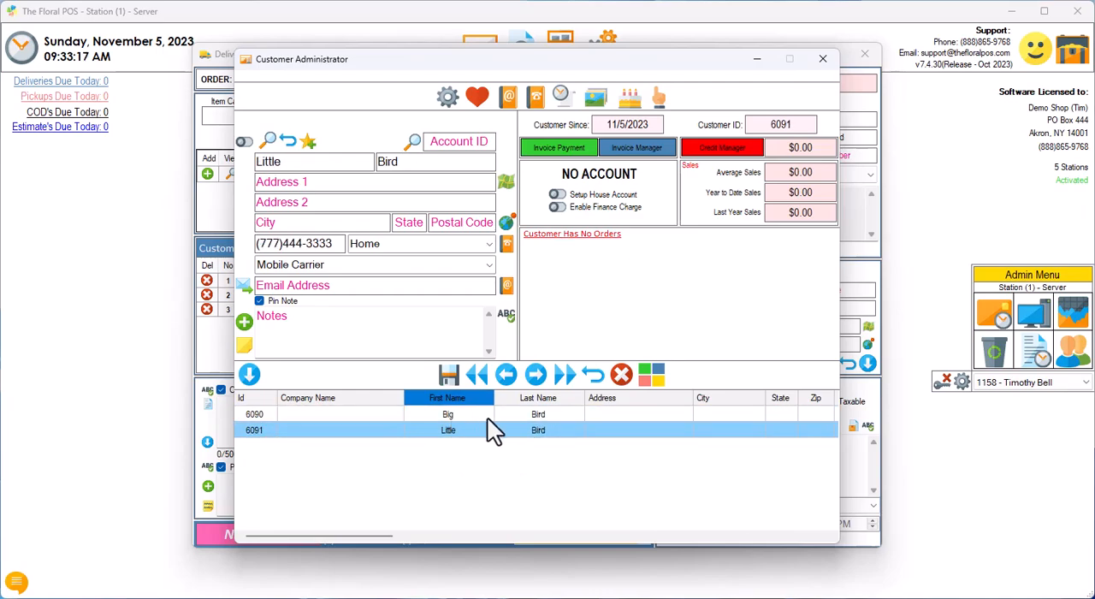
click(467, 417)
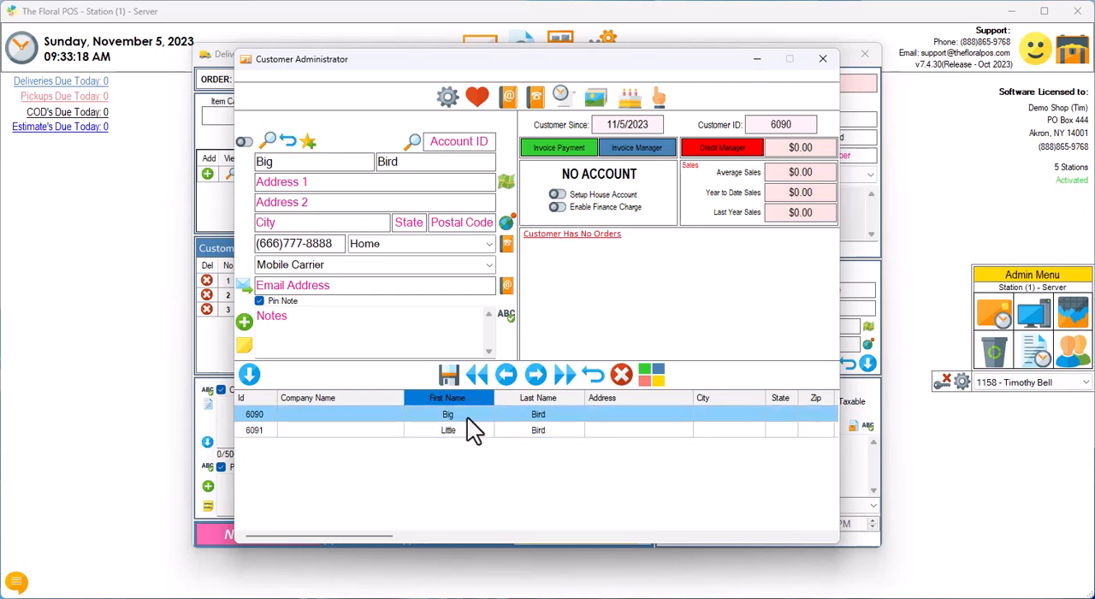
click(249, 374)
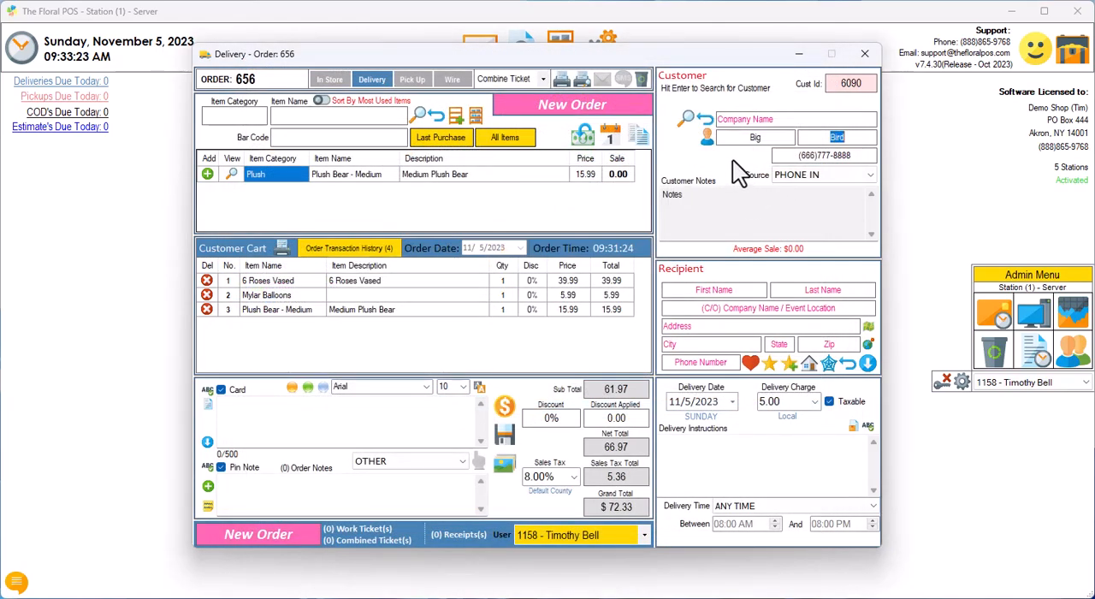
Step: Clear the order's customer fields and look up the same customer by phone number
click(704, 120)
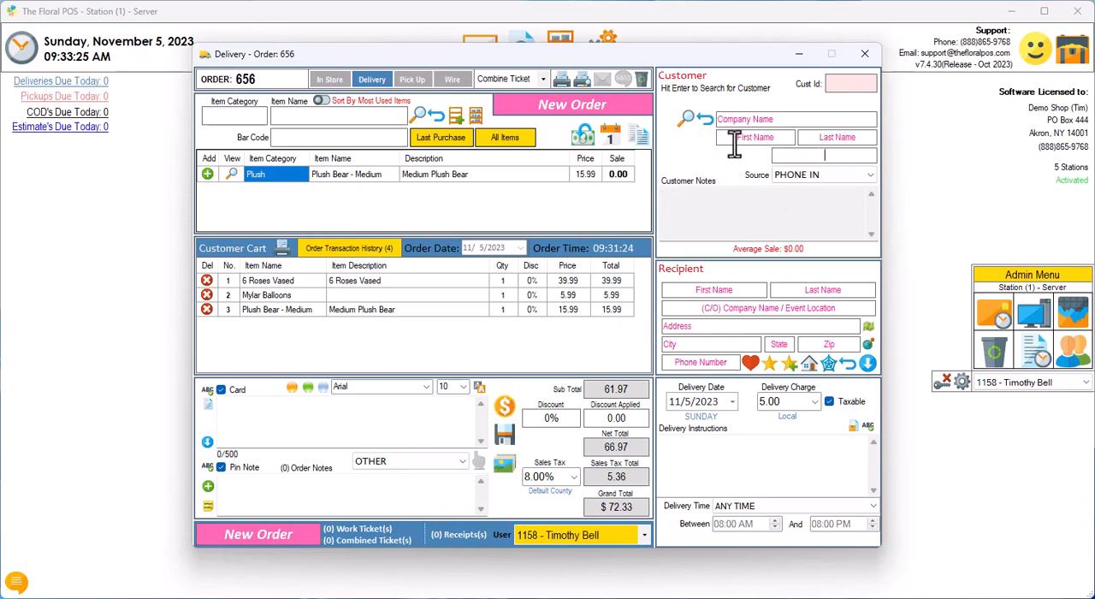
text(667778888)
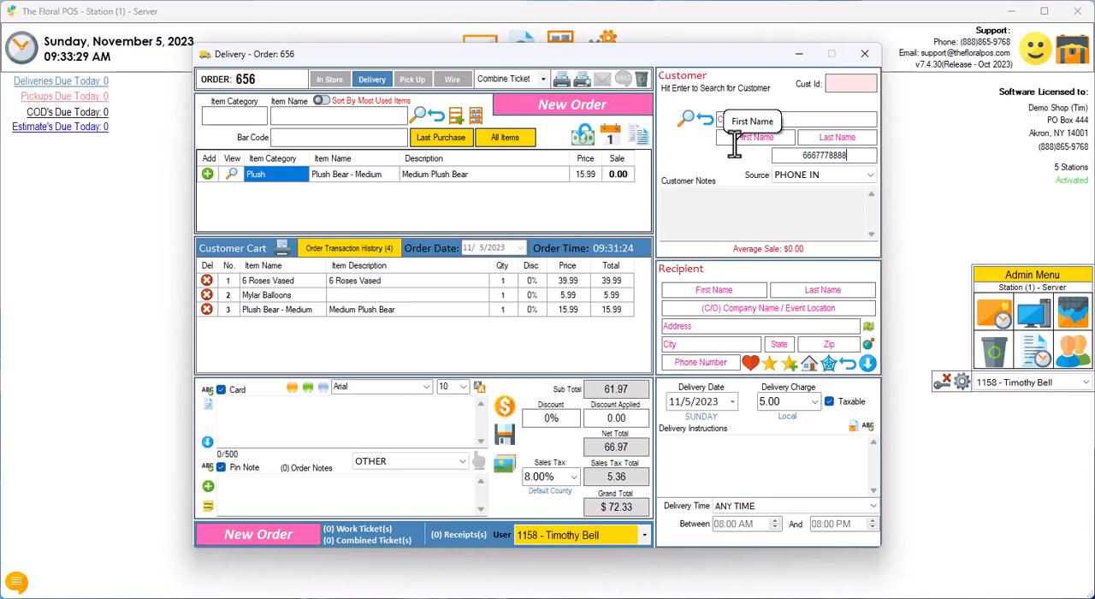
key(Return)
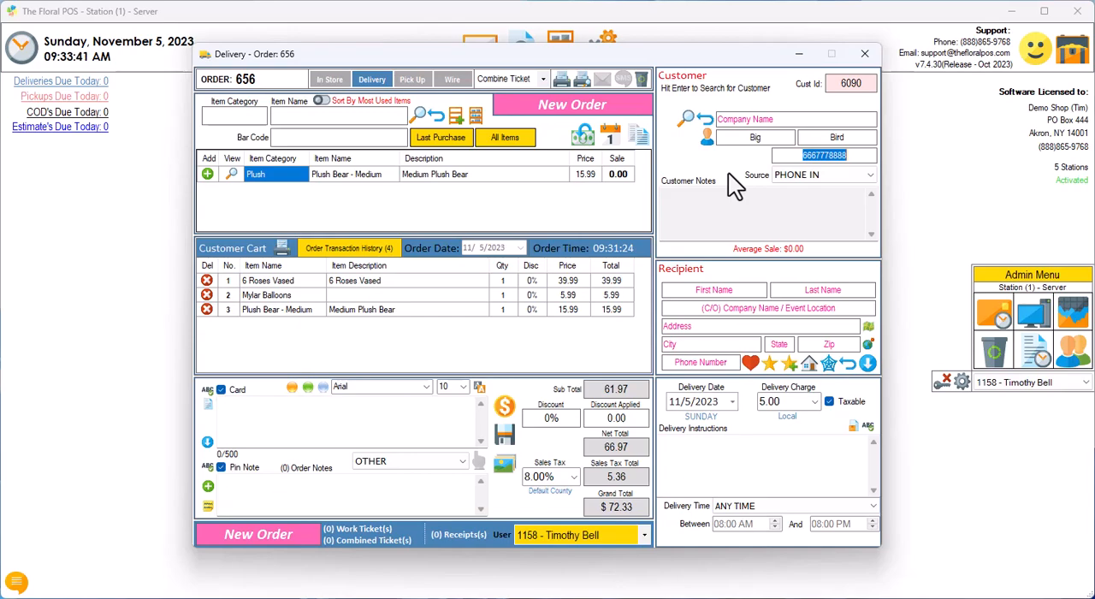
Step: Clear the order's customer and load an existing customer by searching on partial first and last name
click(706, 119)
click(728, 141)
text(Tim)
key(Tab)
text(bel)
key(Return)
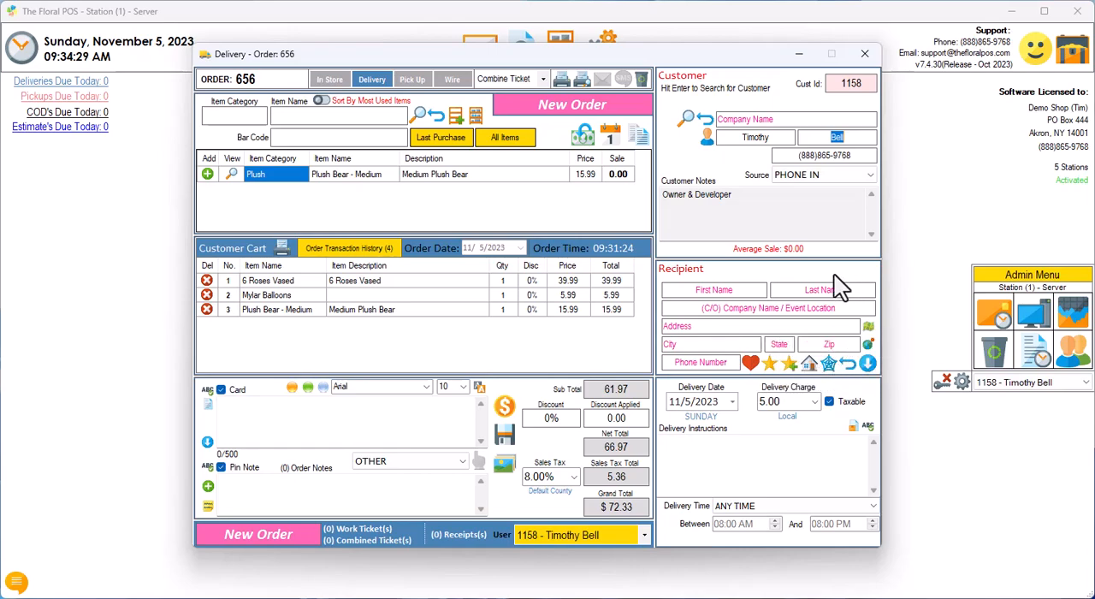
Step: Open the customer's saved recipients and examine the name, address and phone details of each listed person
click(750, 362)
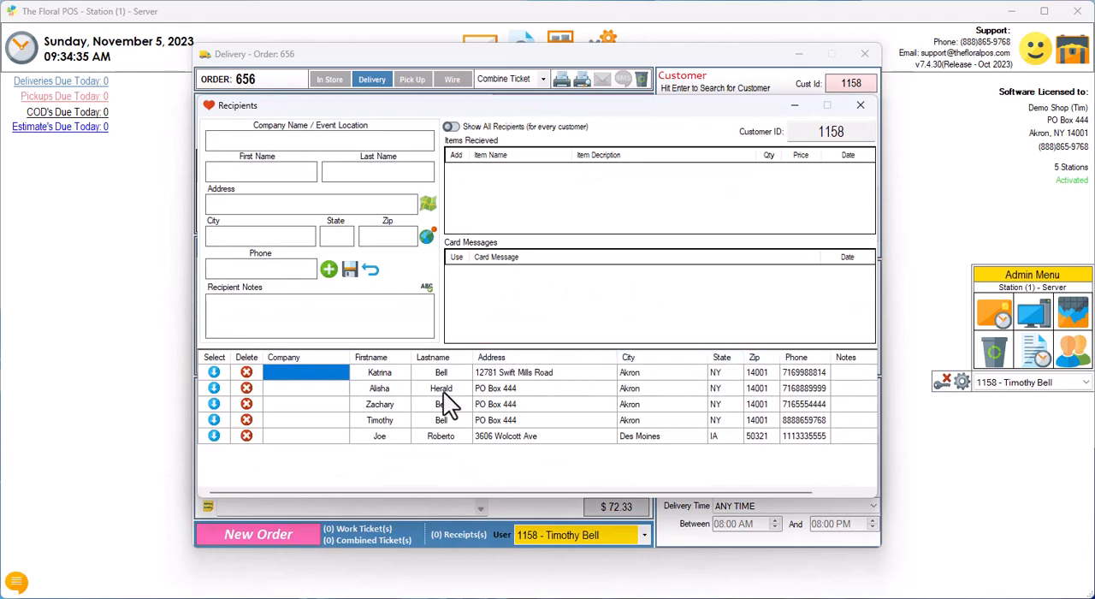
click(384, 374)
click(385, 387)
click(386, 404)
click(385, 420)
click(382, 436)
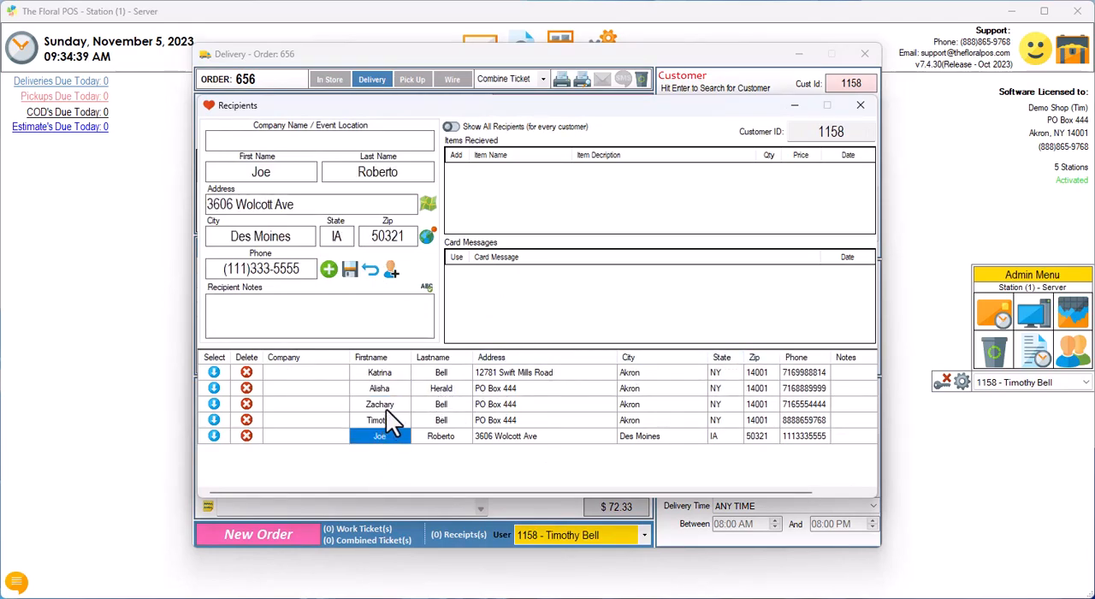
click(383, 373)
click(383, 388)
click(384, 404)
click(375, 422)
click(371, 435)
Step: Fill the order's recipient from the first saved recipient, clear it, and choose the same saved recipient again
click(381, 374)
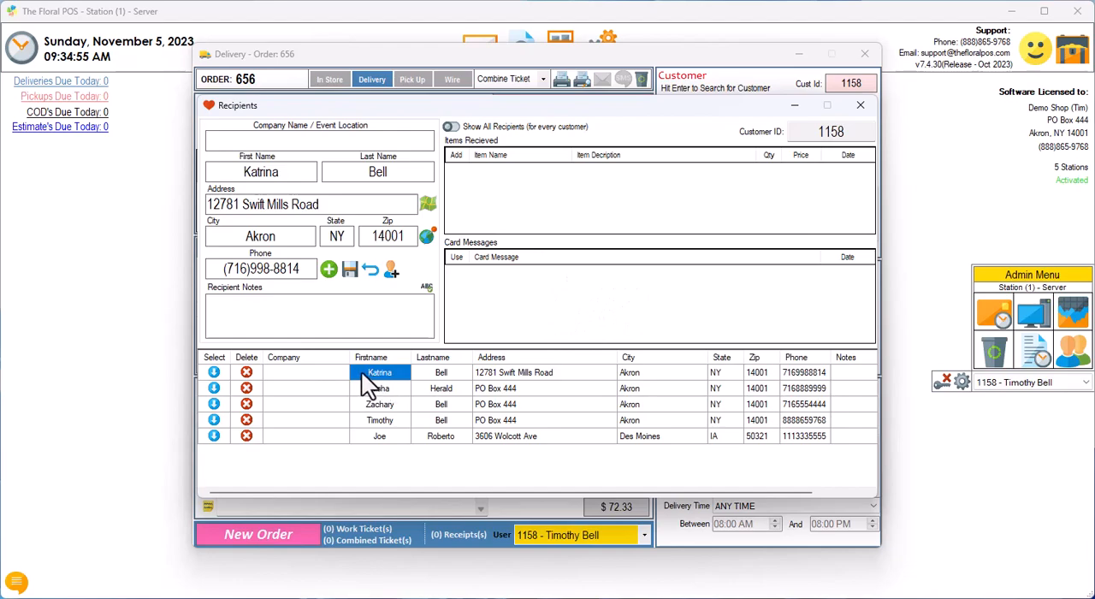
click(215, 373)
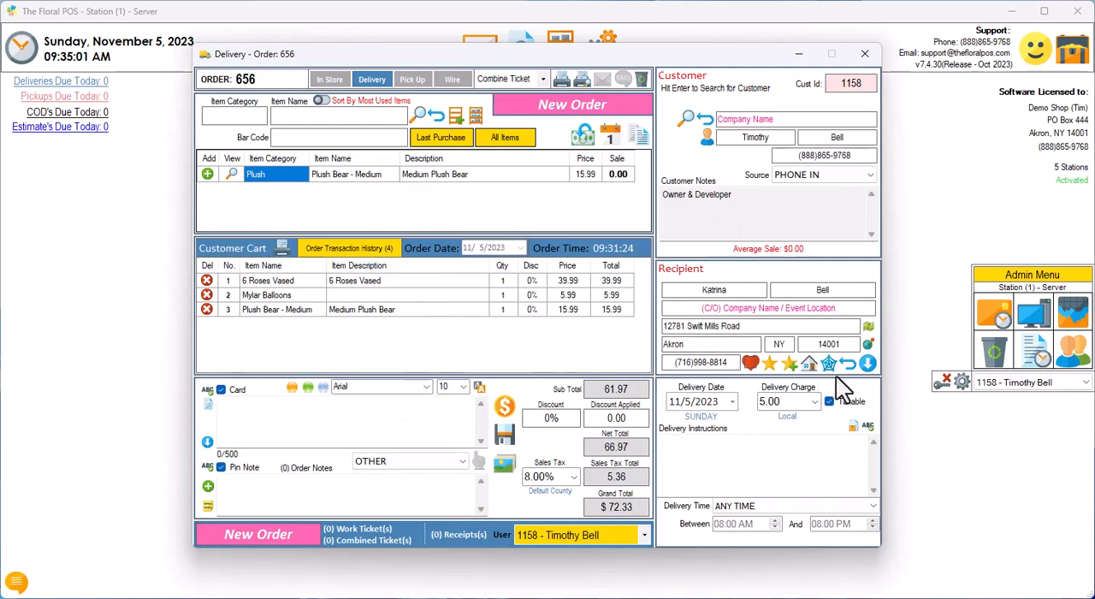
click(847, 363)
click(750, 363)
click(373, 373)
click(214, 374)
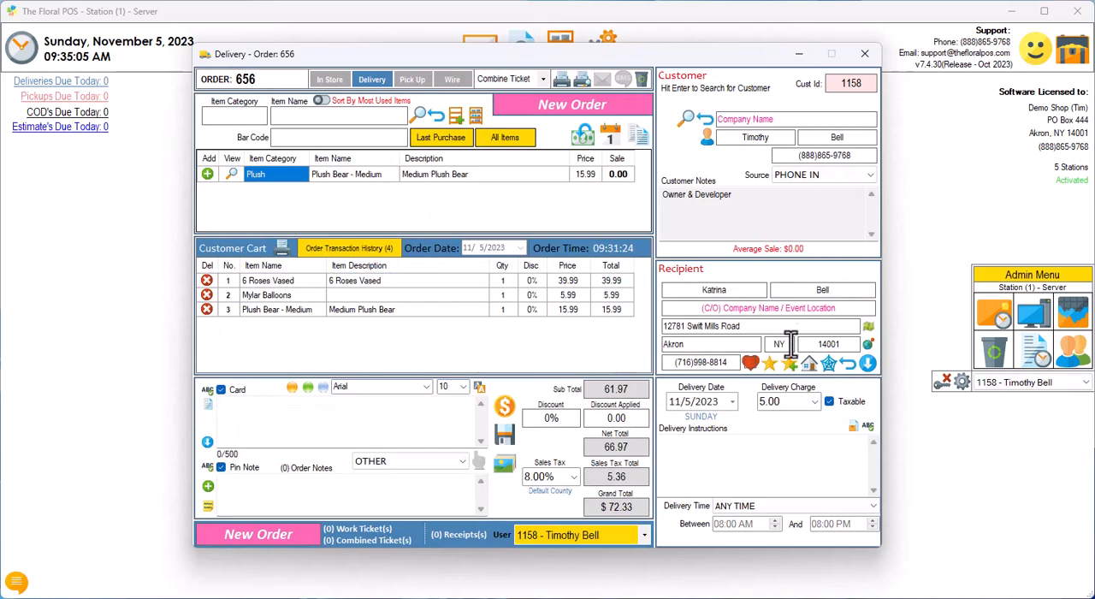
Step: Clear the recipient fields and fill them from the name suggestion offered for the initial letter "k" of the first name
click(849, 365)
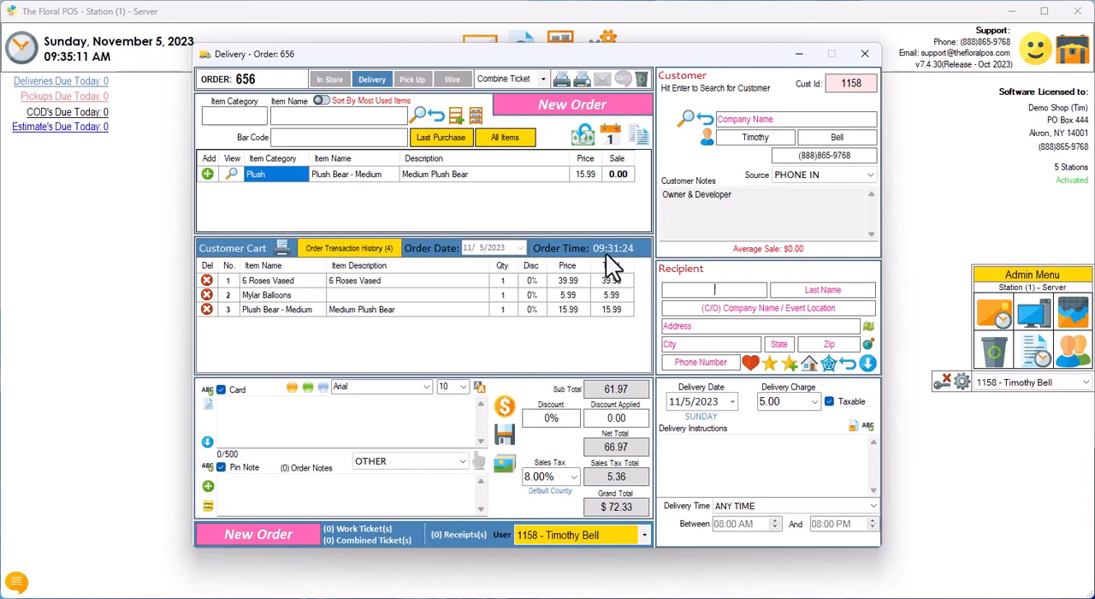
text(k)
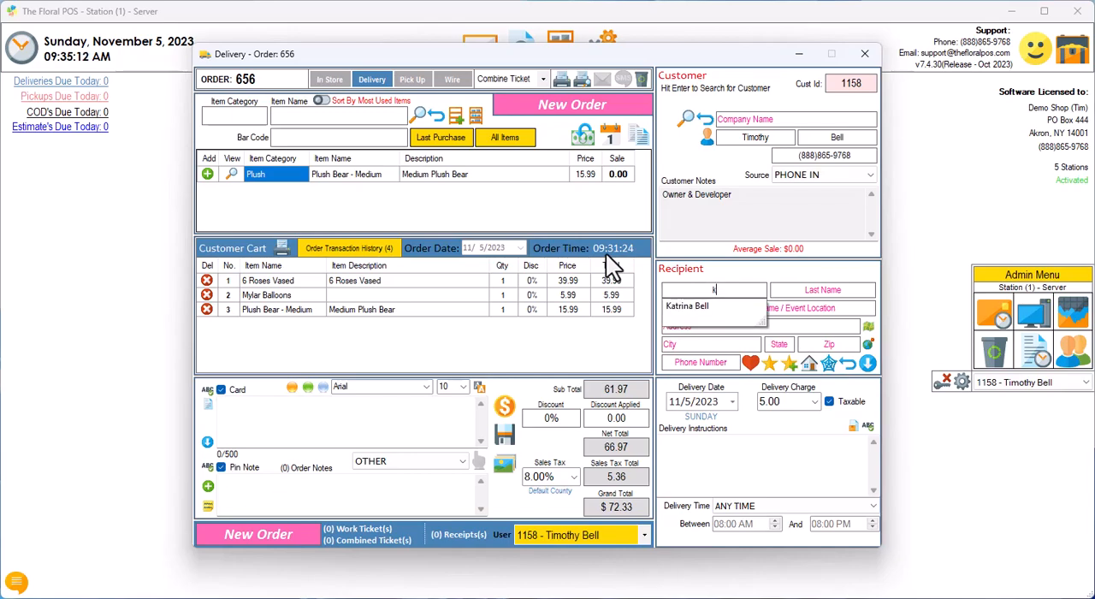
click(693, 306)
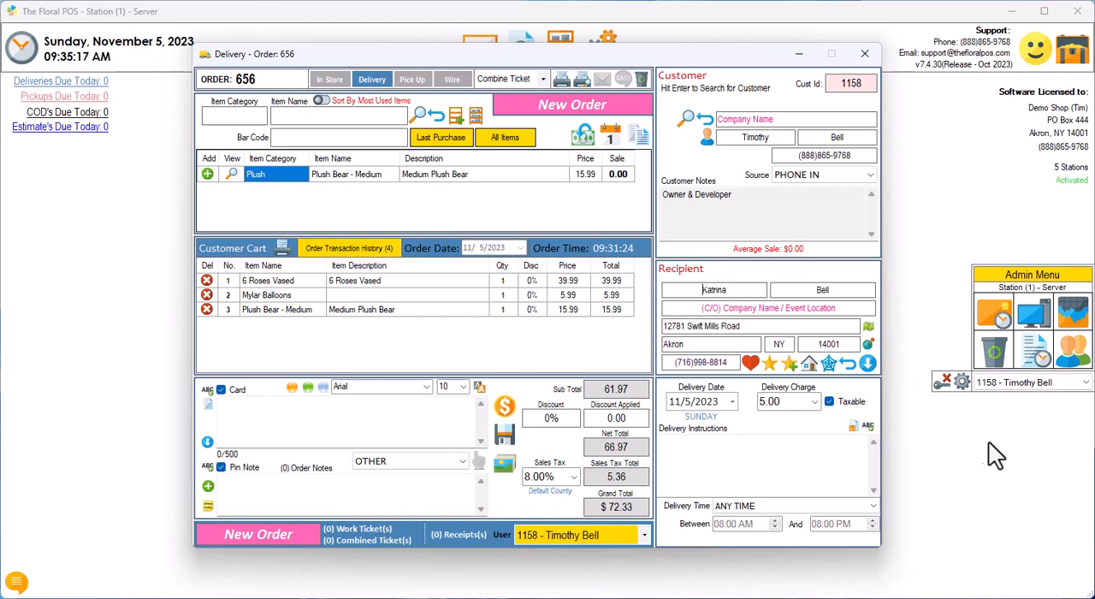
Step: Clear the recipient and choose BERNHARDT FUNERAL HOME from Shop Frequent Locations as the delivery location
click(848, 366)
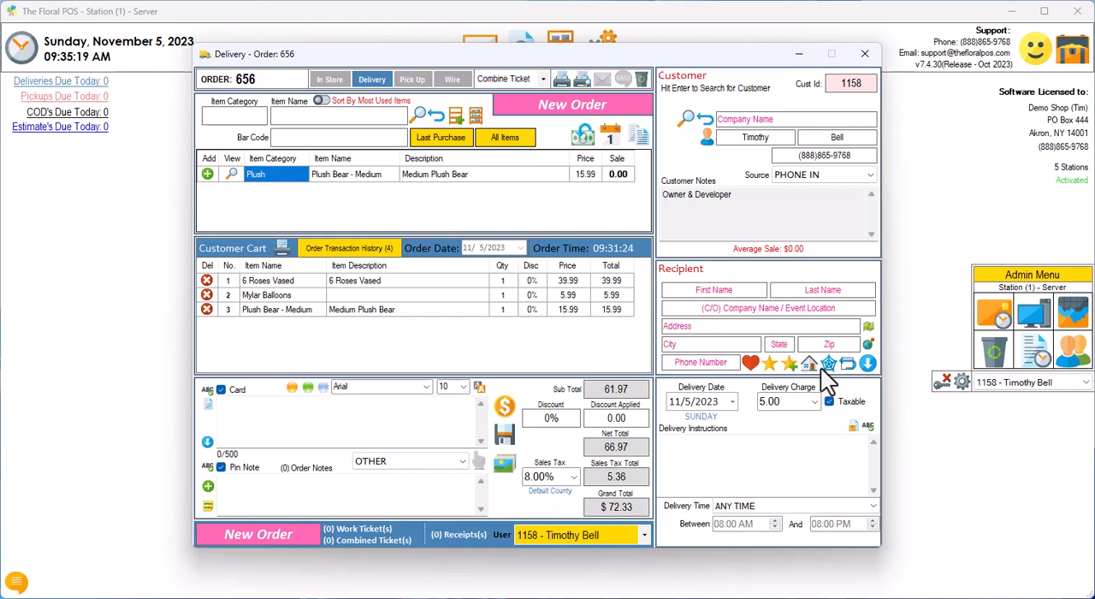
click(767, 366)
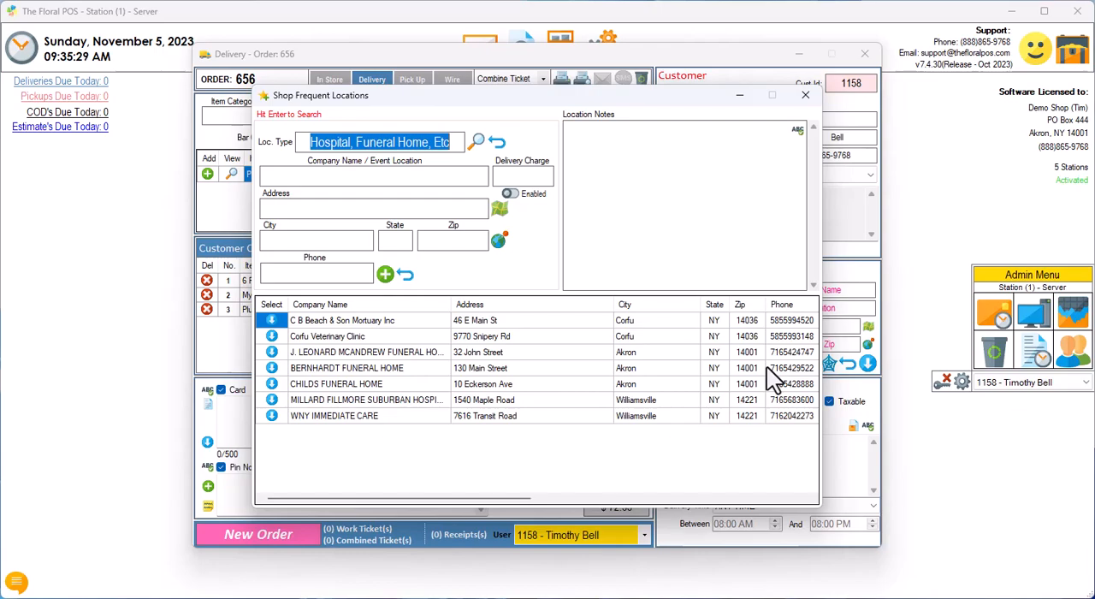
click(323, 381)
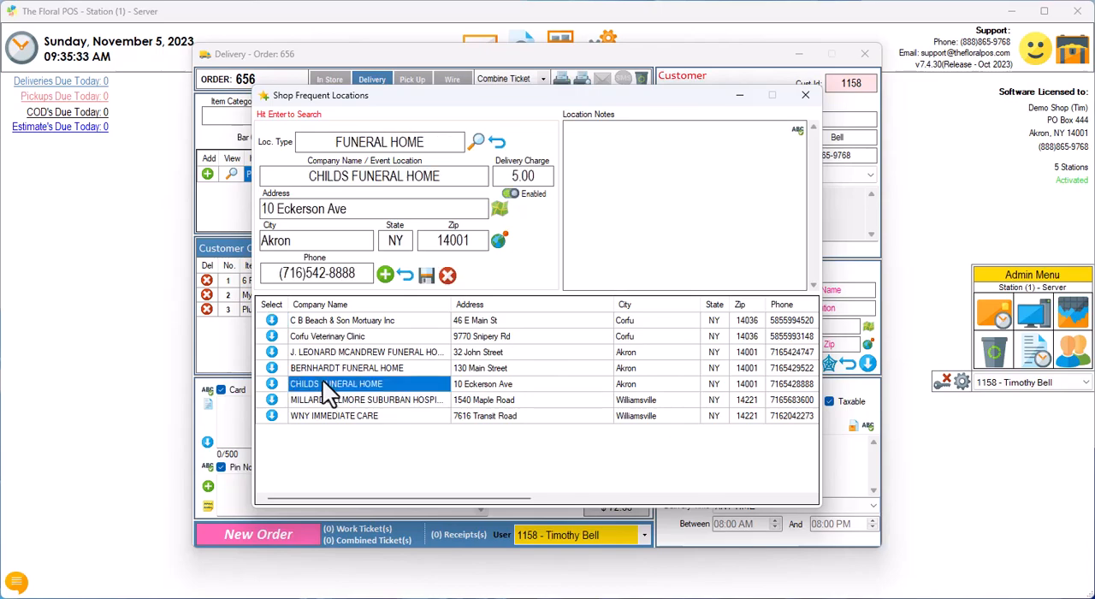
click(314, 366)
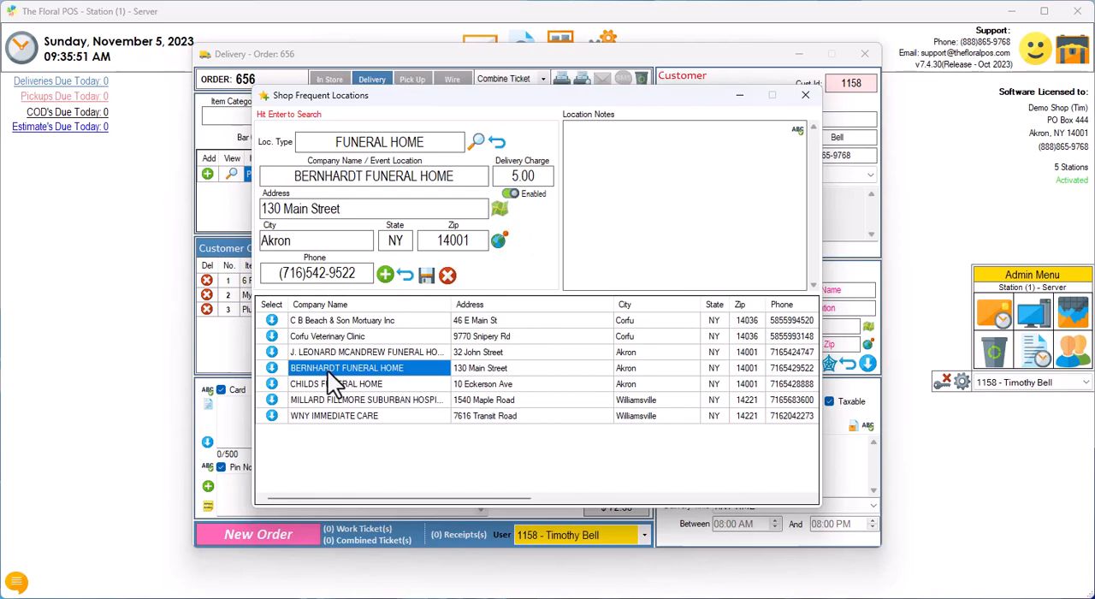
double_click(290, 368)
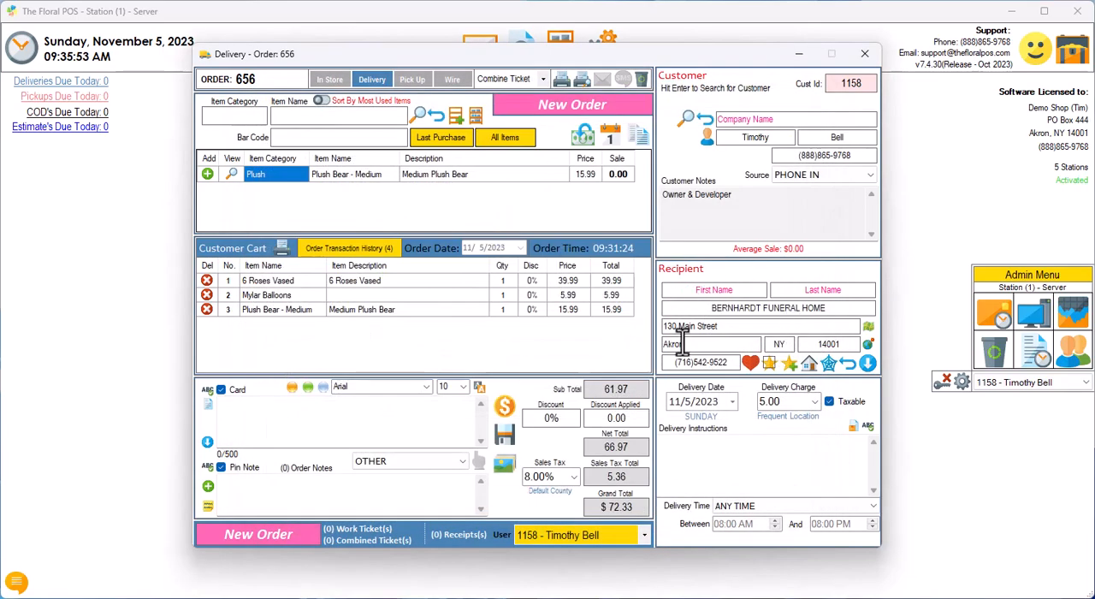
Step: Clear the recipient and refill it with BERNHARDT FUNERAL HOME from the company name suggestion for "b"
click(727, 287)
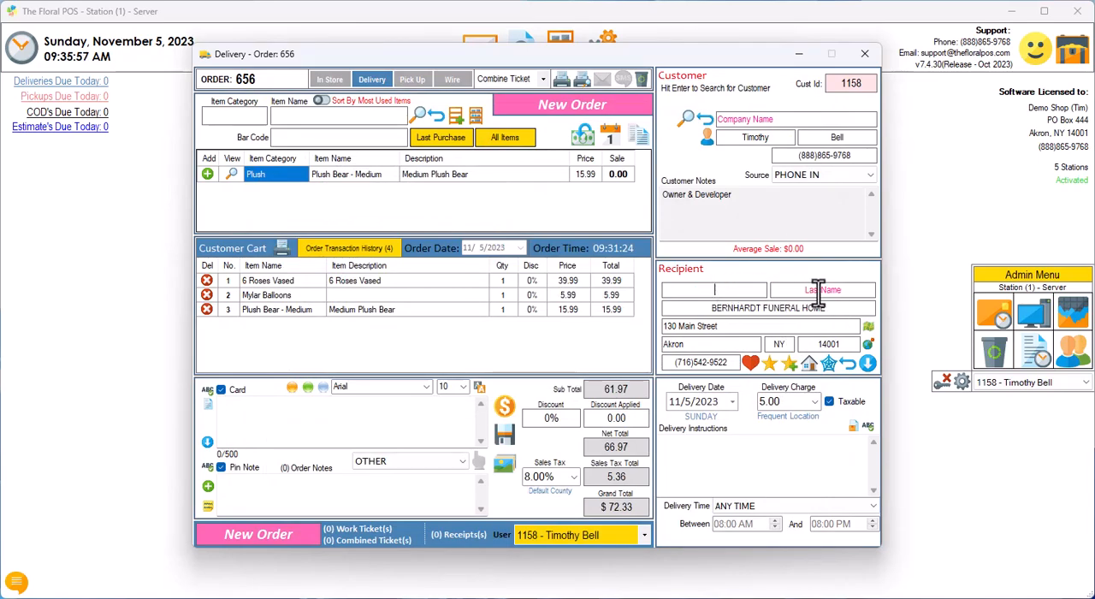
click(847, 364)
click(770, 308)
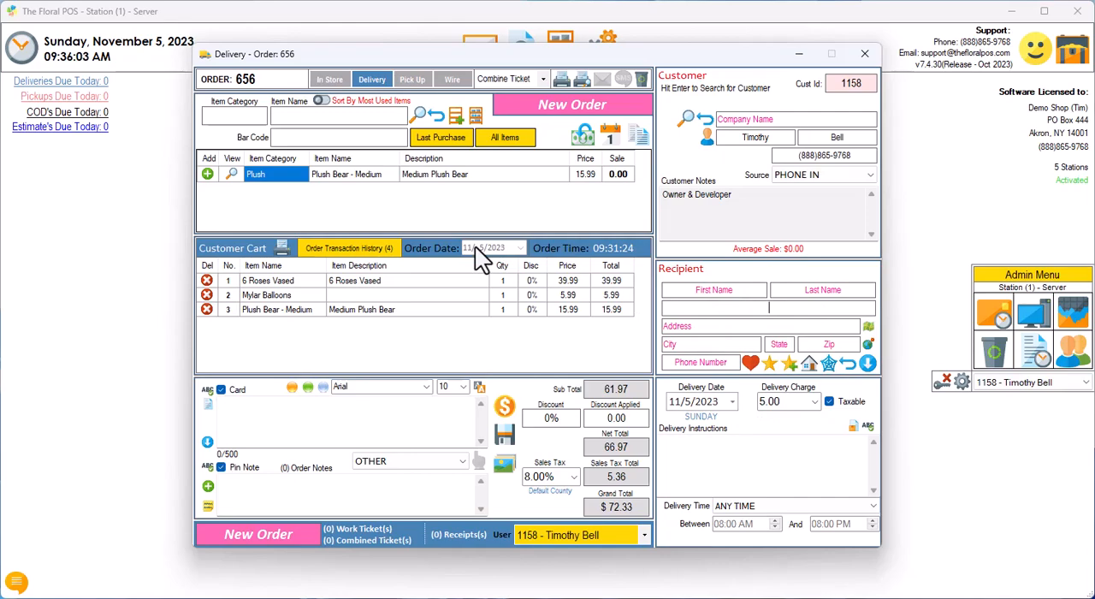
text(b)
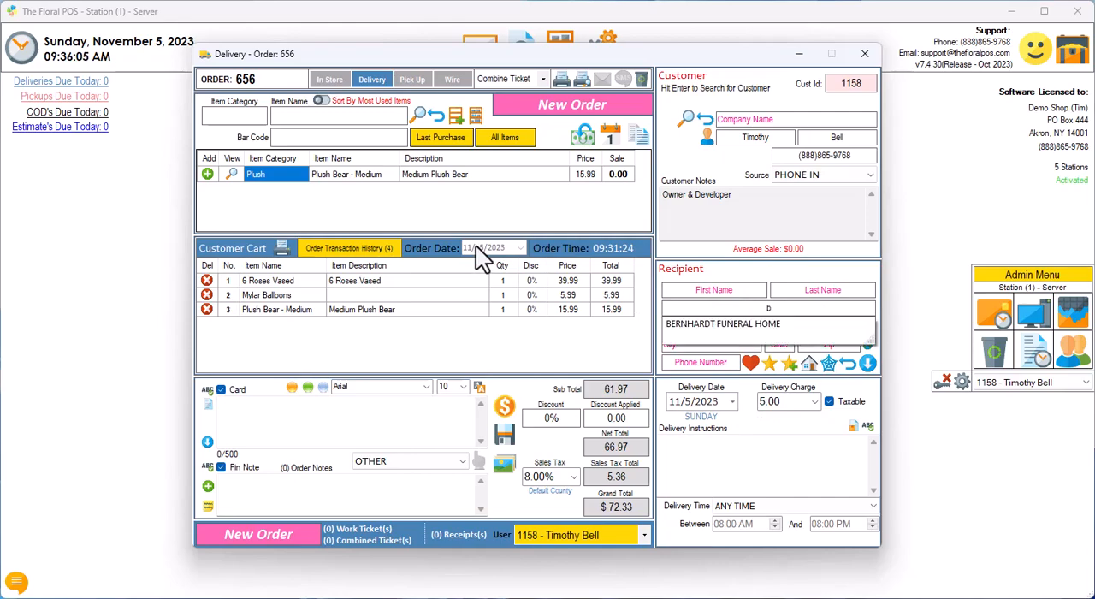
click(776, 327)
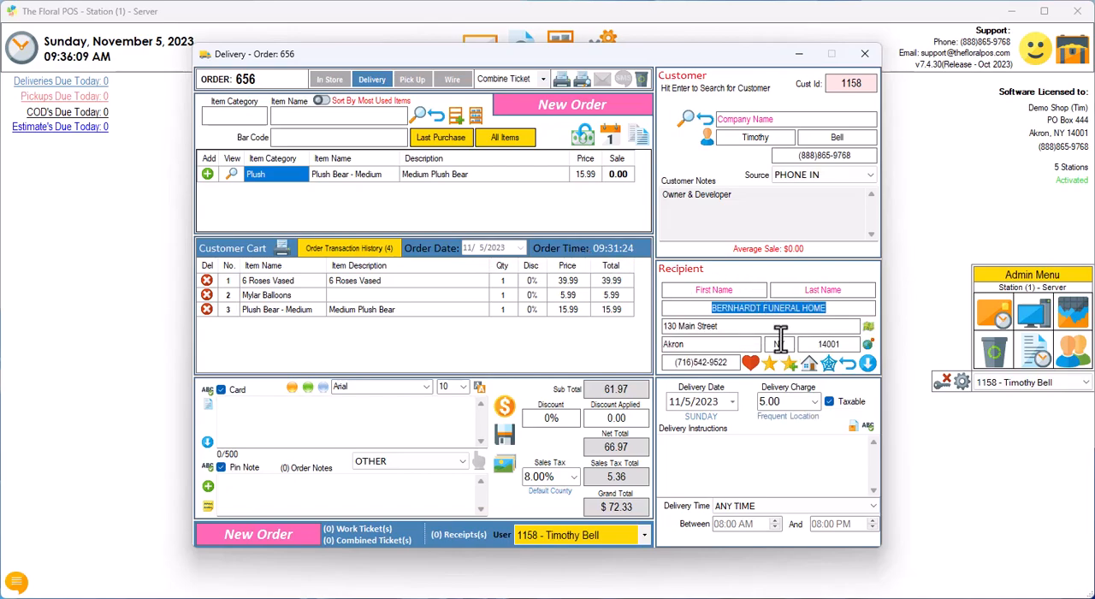
Step: Clear the recipient fields, and view the Shop Frequent Locations list through the option for adding a frequent address
click(847, 363)
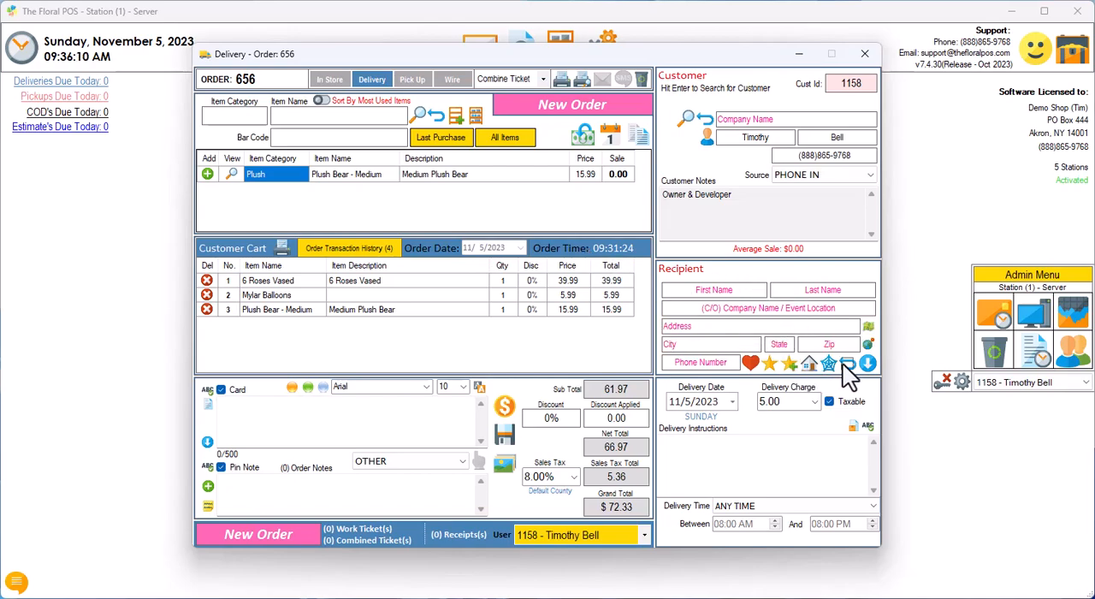
click(781, 364)
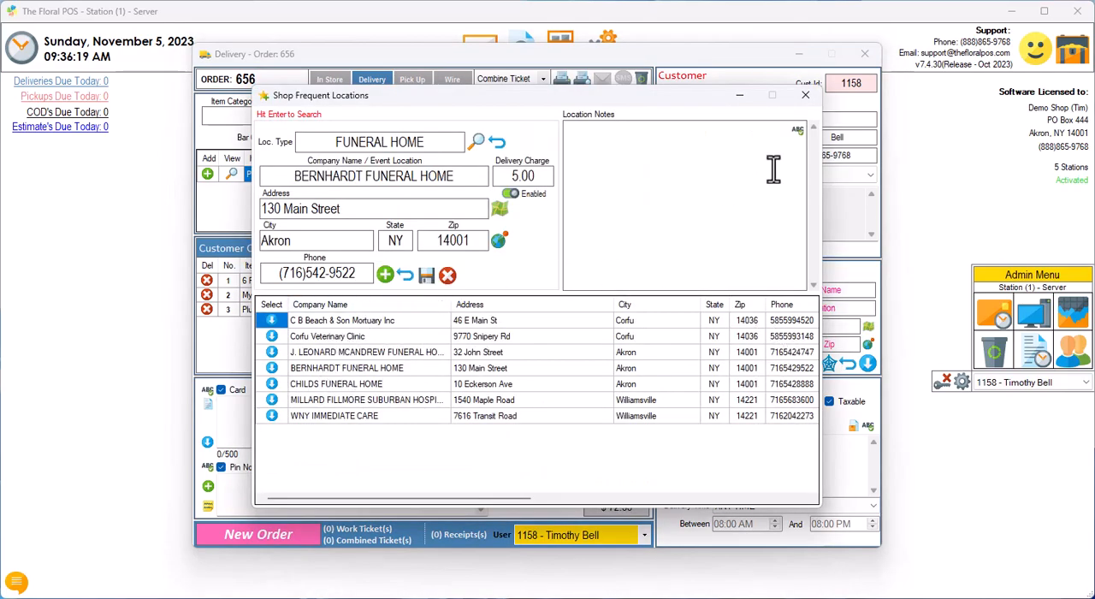
click(807, 95)
Step: Try "jgt" as the recipient's company name or event location, and clear the recipient fields
click(726, 308)
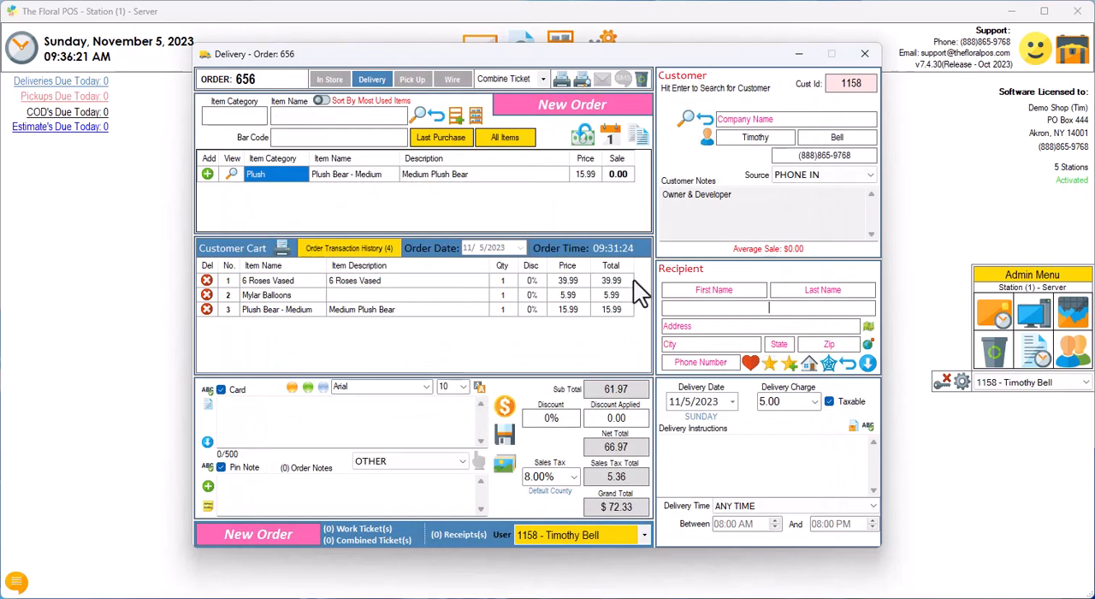
text(jgt)
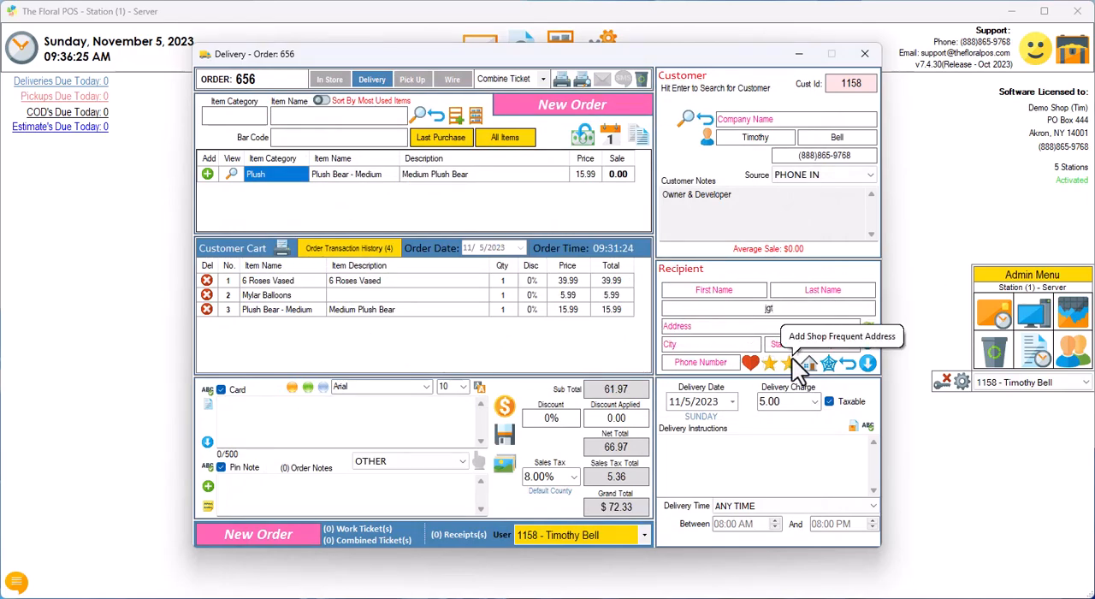
click(847, 364)
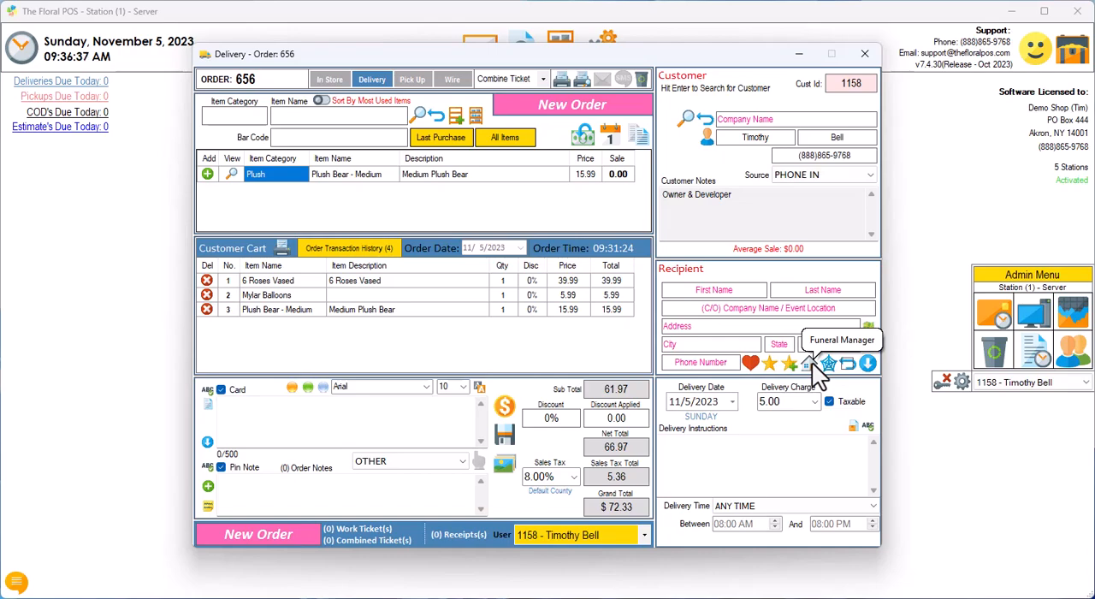
Step: Open Funeral Manager, look over its service information fields and service list, and close it
click(813, 363)
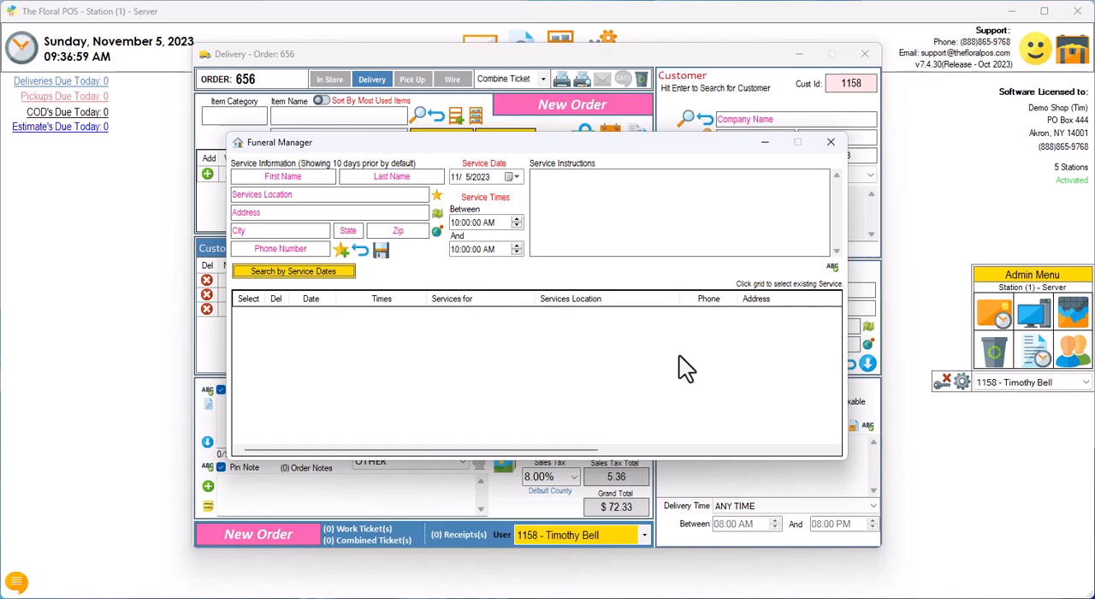
click(832, 142)
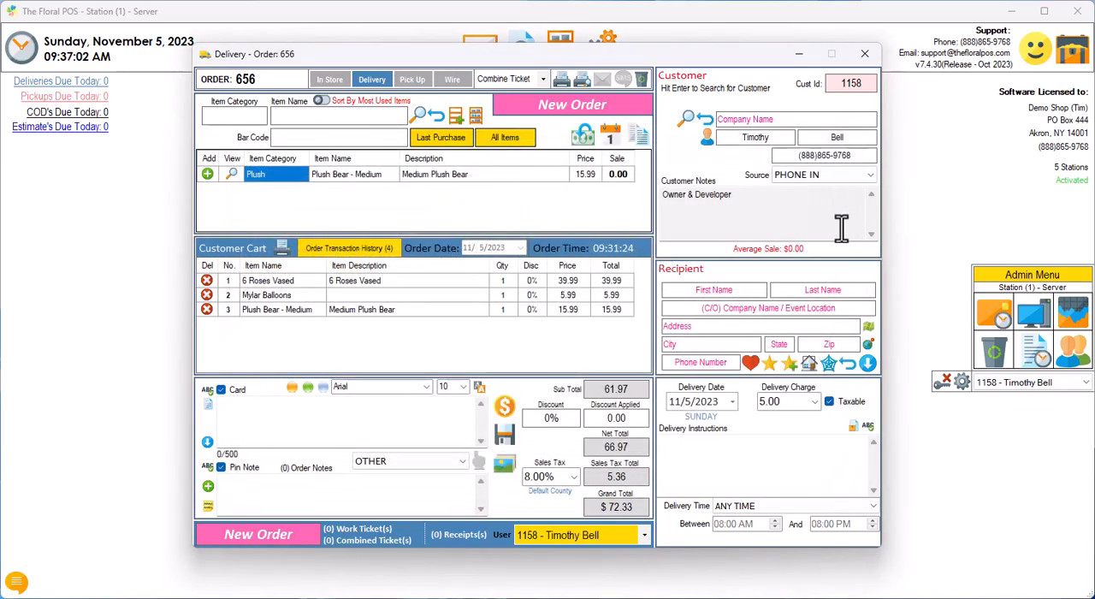
Step: Set BERNHARDT FUNERAL HOME as the delivery location from Shop Frequent Locations and enter the recipient's first and last name
click(770, 367)
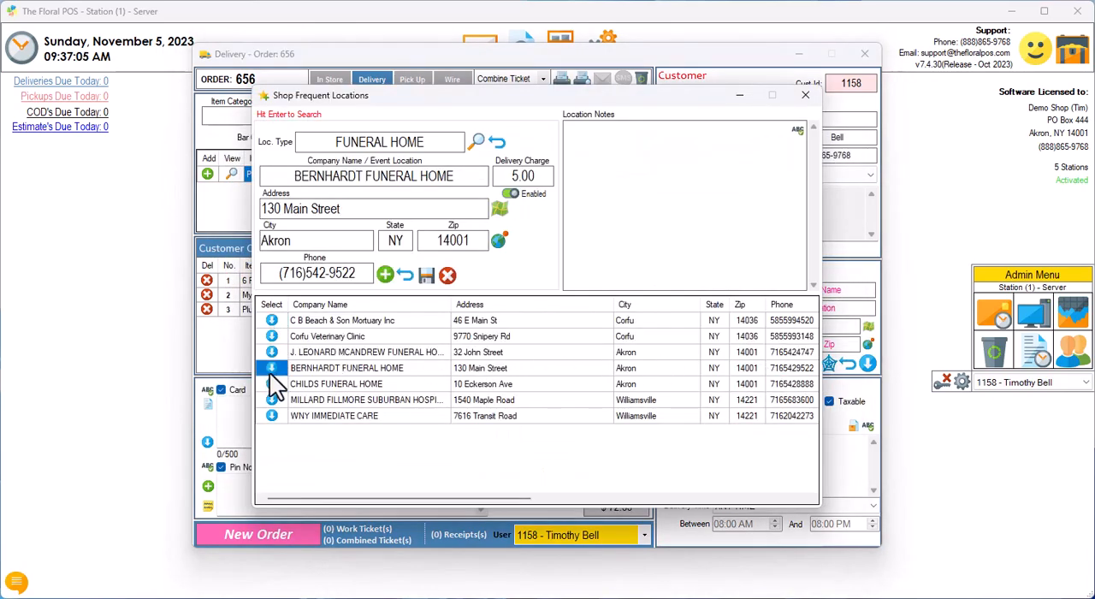
click(271, 368)
click(714, 290)
key(Tab)
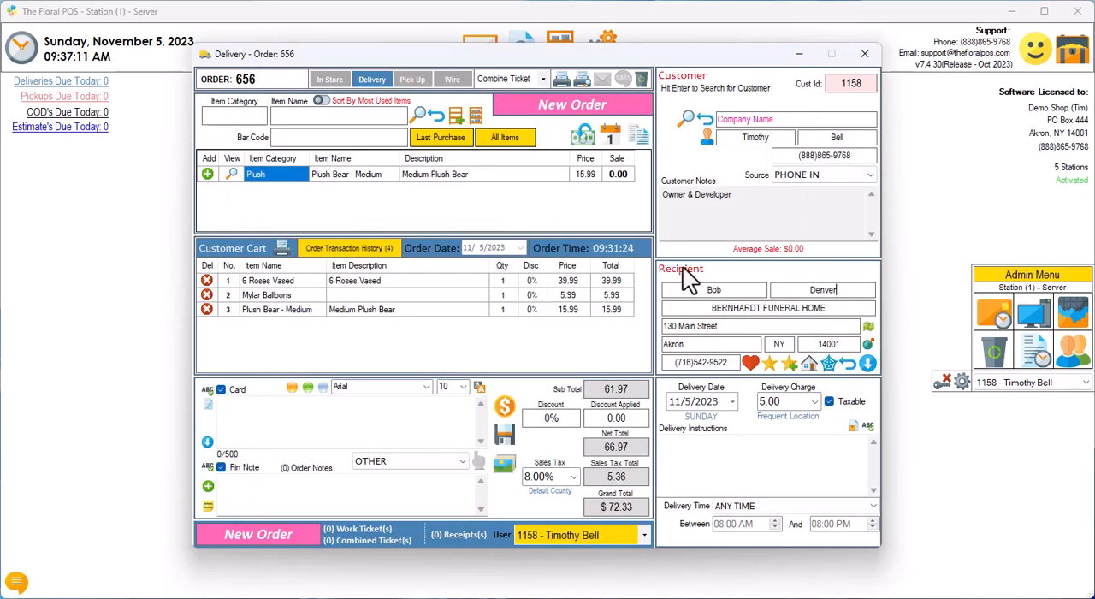
Step: Set the delivery date to 11/6/2023 and the delivery time to a specific time between 10:00 AM and 12:00 PM
click(732, 401)
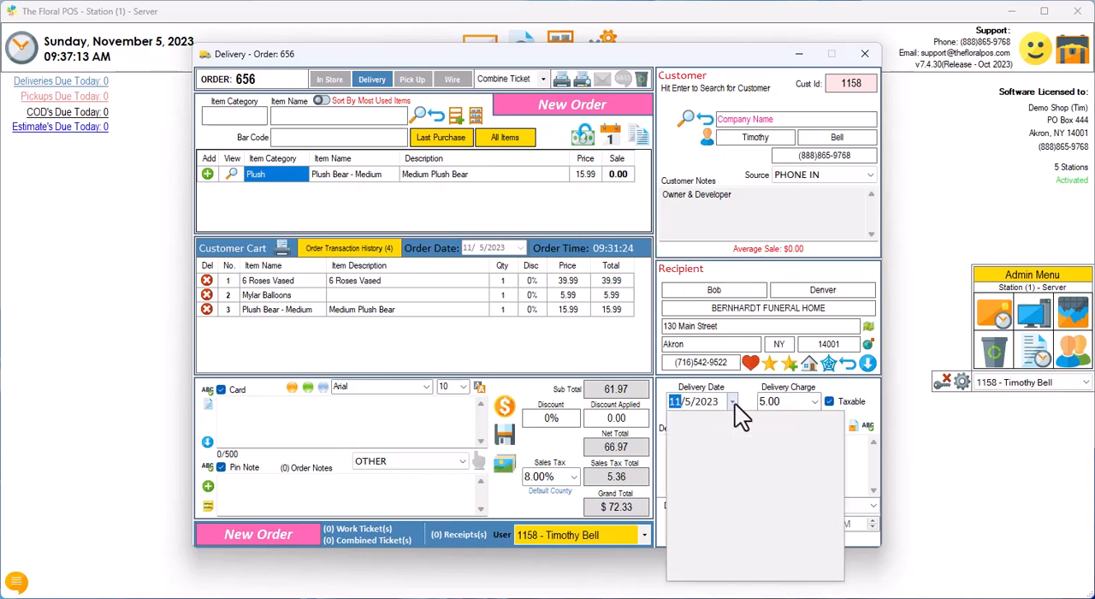
click(713, 504)
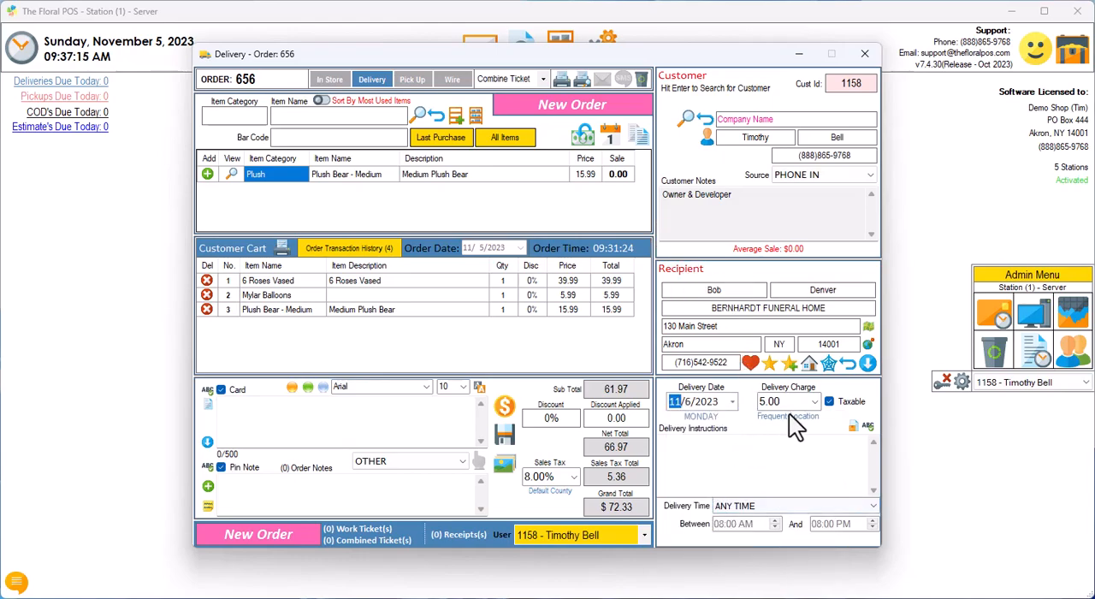
click(785, 505)
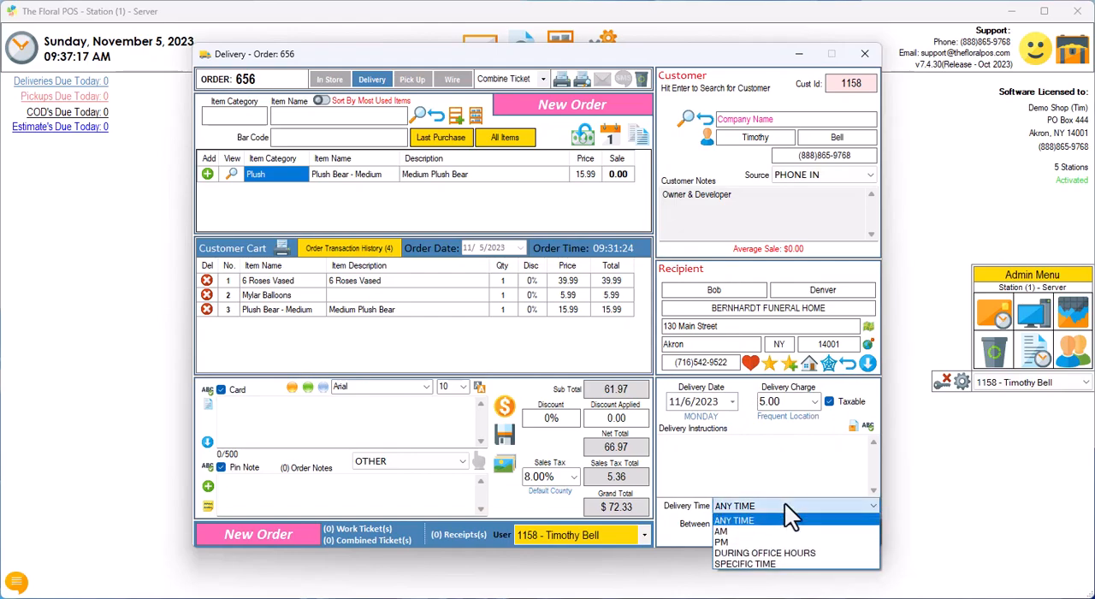
click(744, 564)
click(815, 527)
text(12:00 PM)
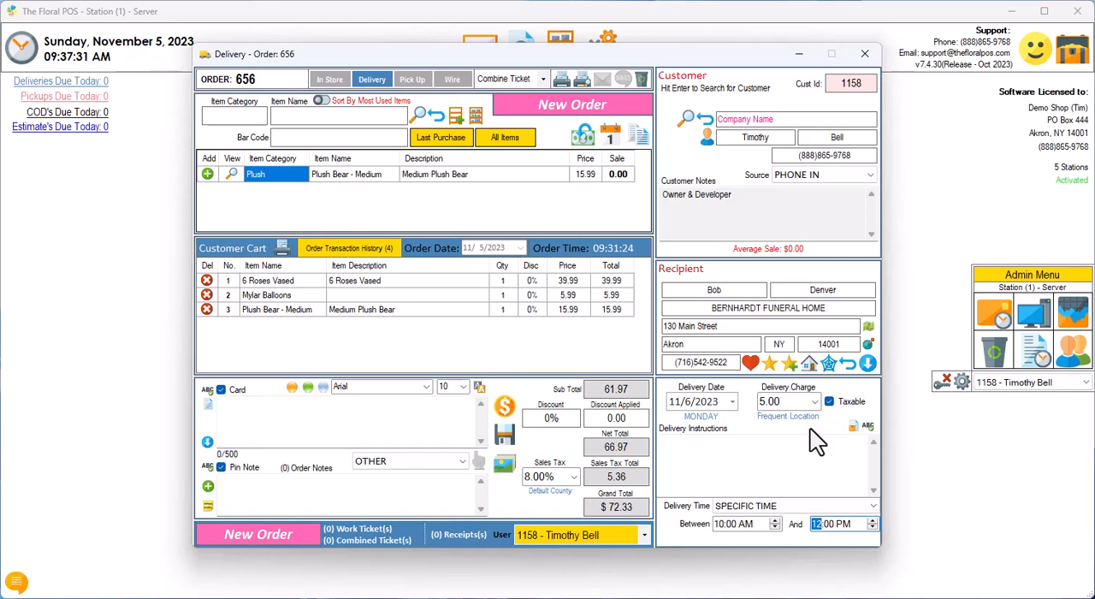
Step: Save the recipient's service at BERNHARDT FUNERAL HOME in Funeral Manager and close it
click(809, 366)
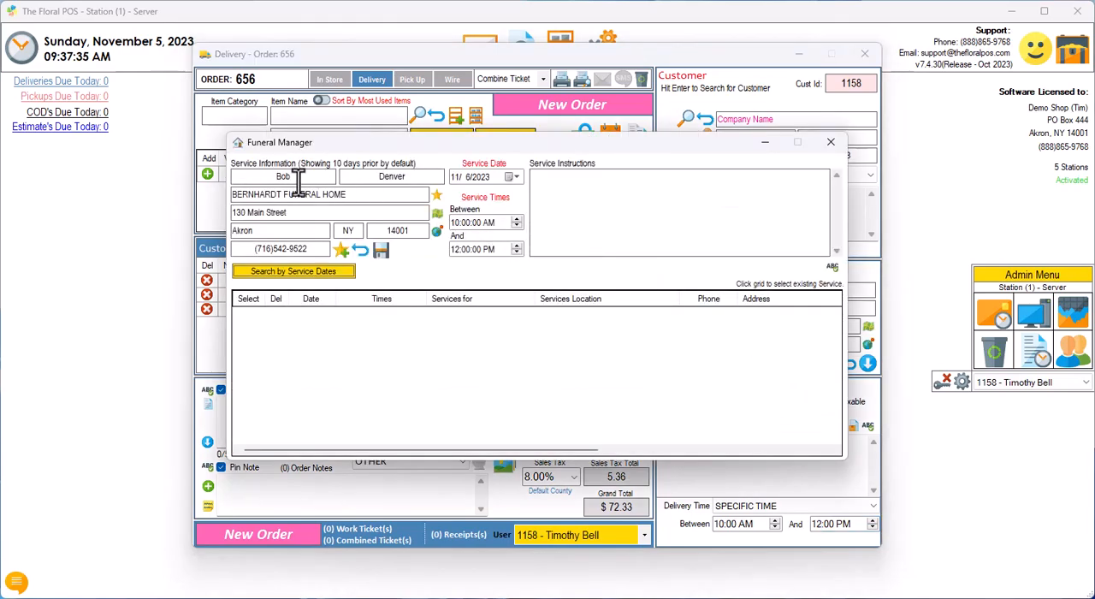
click(382, 250)
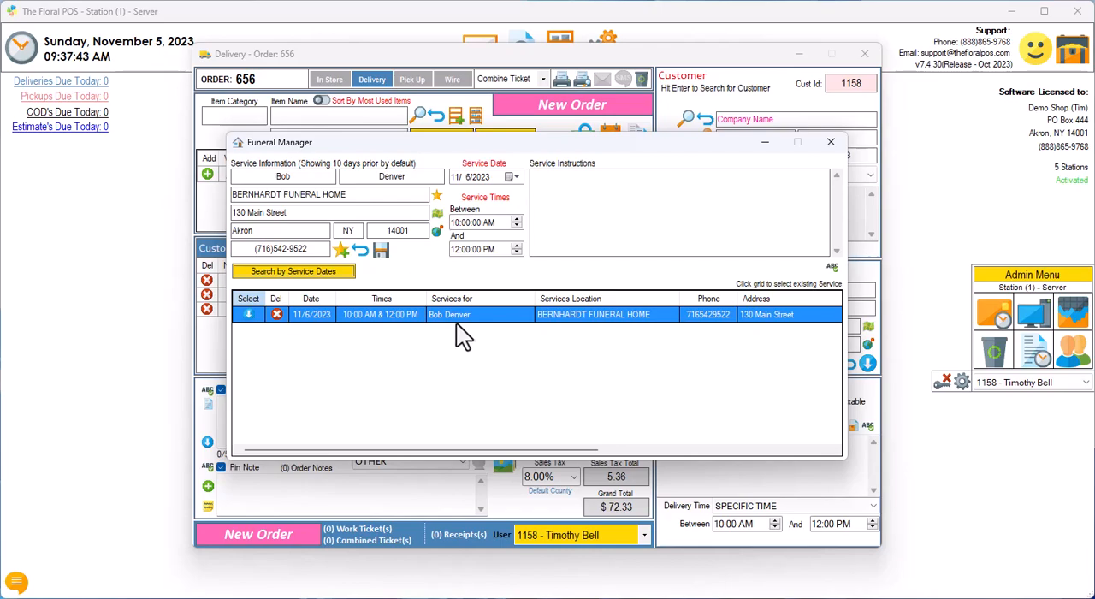
click(831, 143)
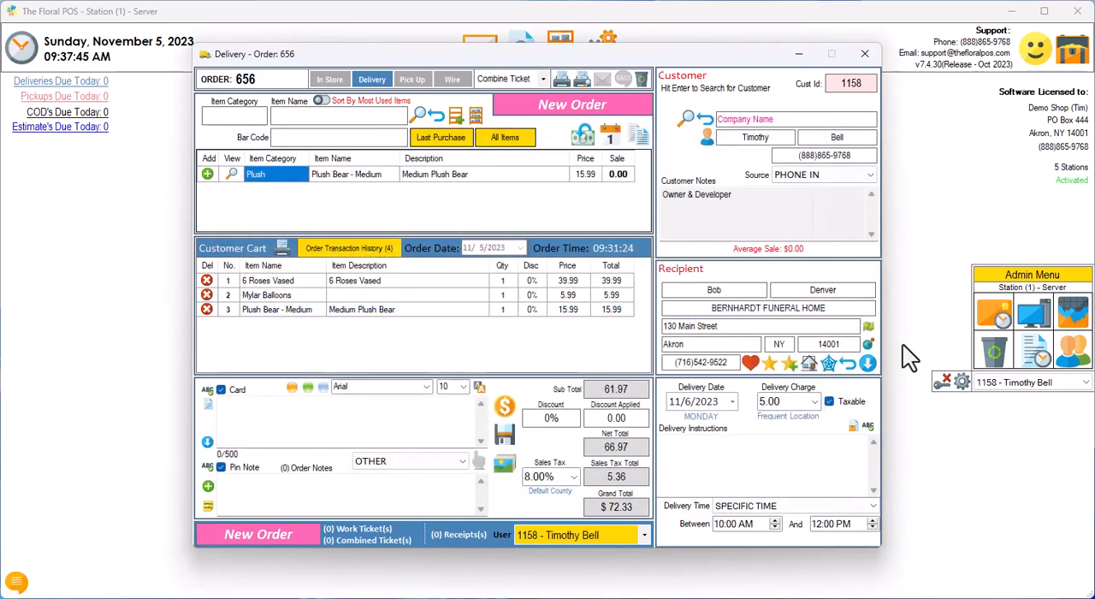
Step: Clear the recipient fields and reset the delivery to 11/5/2023 with delivery time ANY TIME
click(849, 364)
click(732, 403)
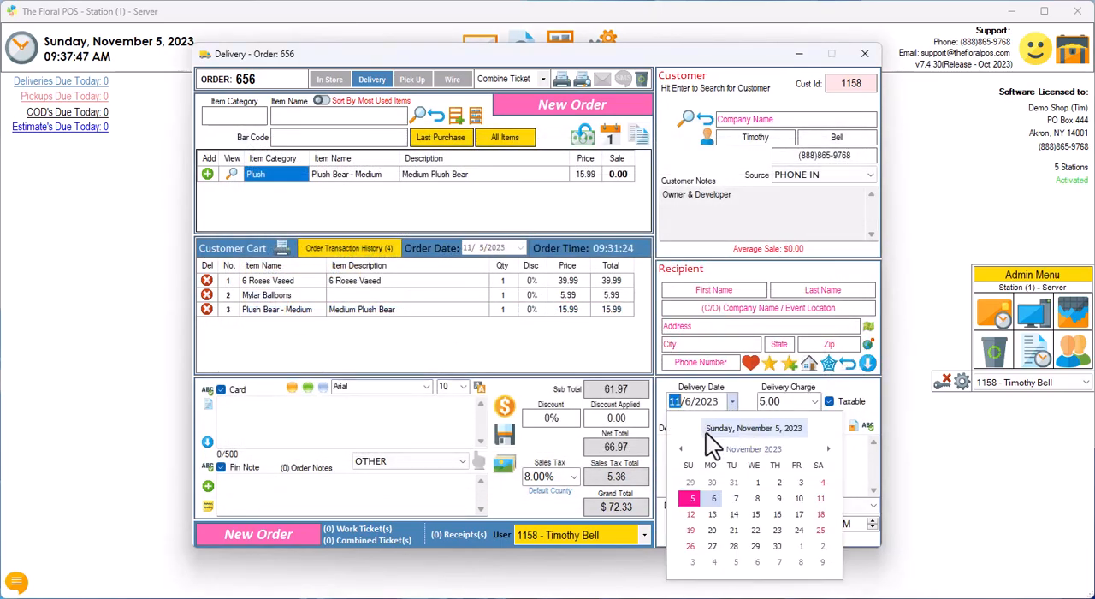
click(691, 510)
click(770, 505)
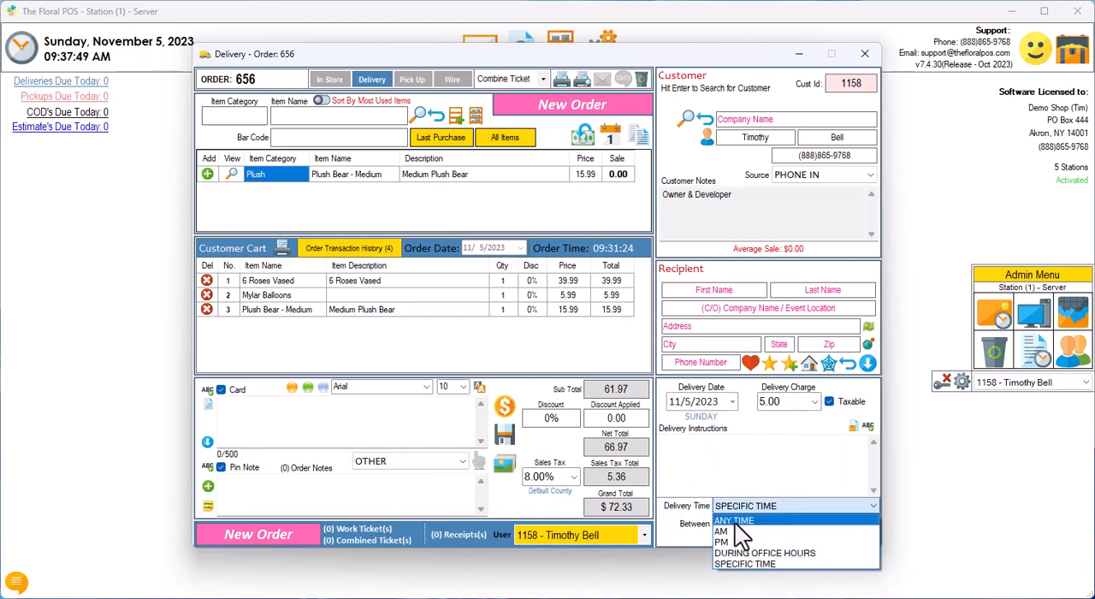
click(744, 518)
Step: Load the saved 11/6/2023 service at BERNHARDT FUNERAL HOME from Funeral Manager into the order
click(807, 364)
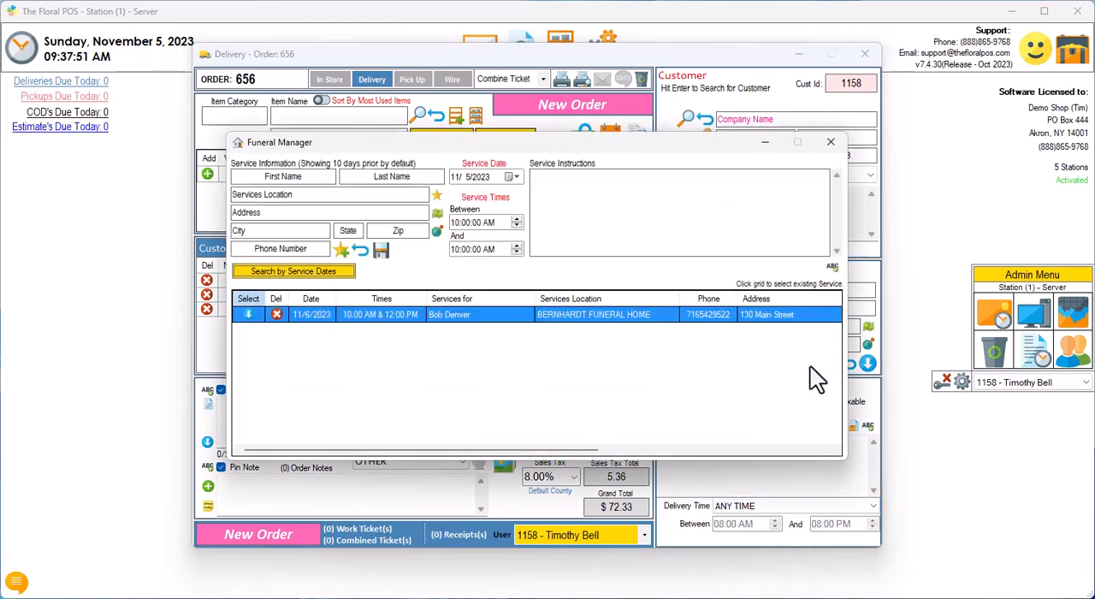
click(416, 315)
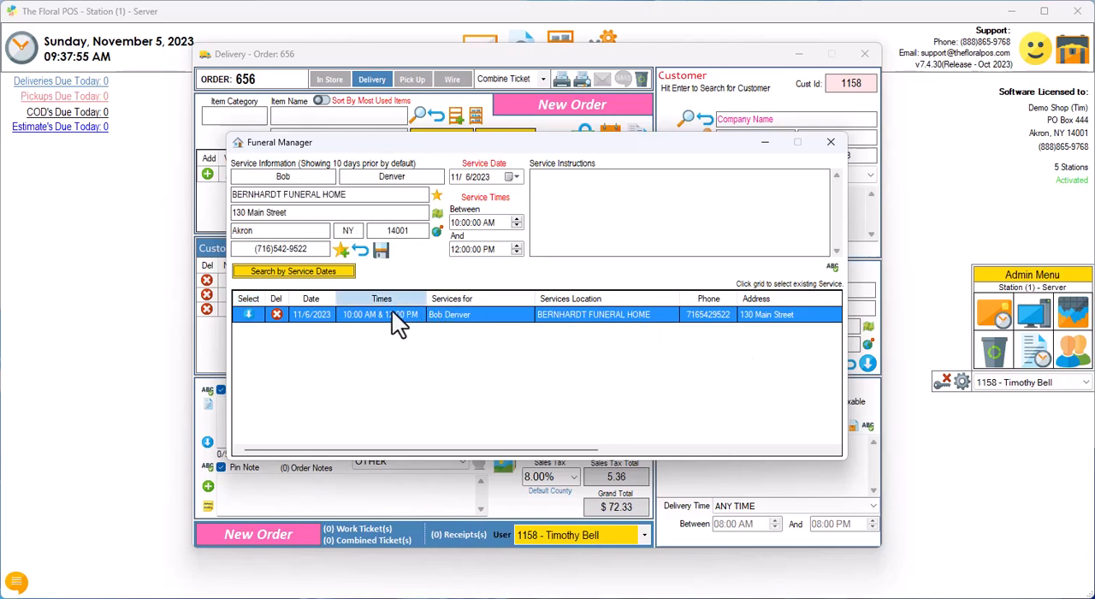
click(246, 314)
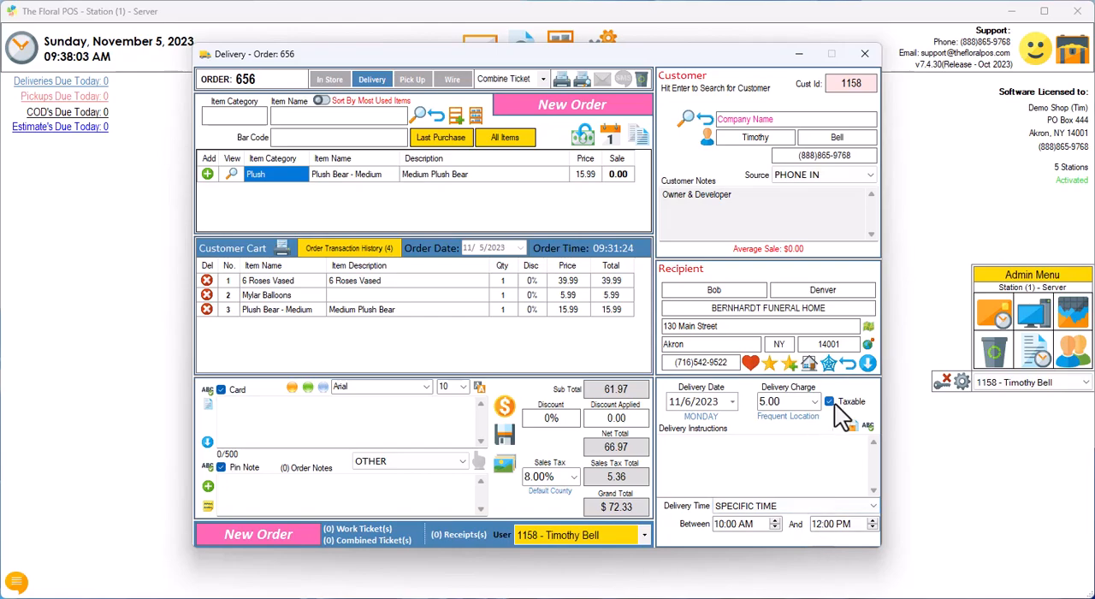
Step: Clear the recipient, web-search Funeral Home locations around Akron, NY 14001, and use Danzer, Dengler & Roberts Funeral Home
click(848, 365)
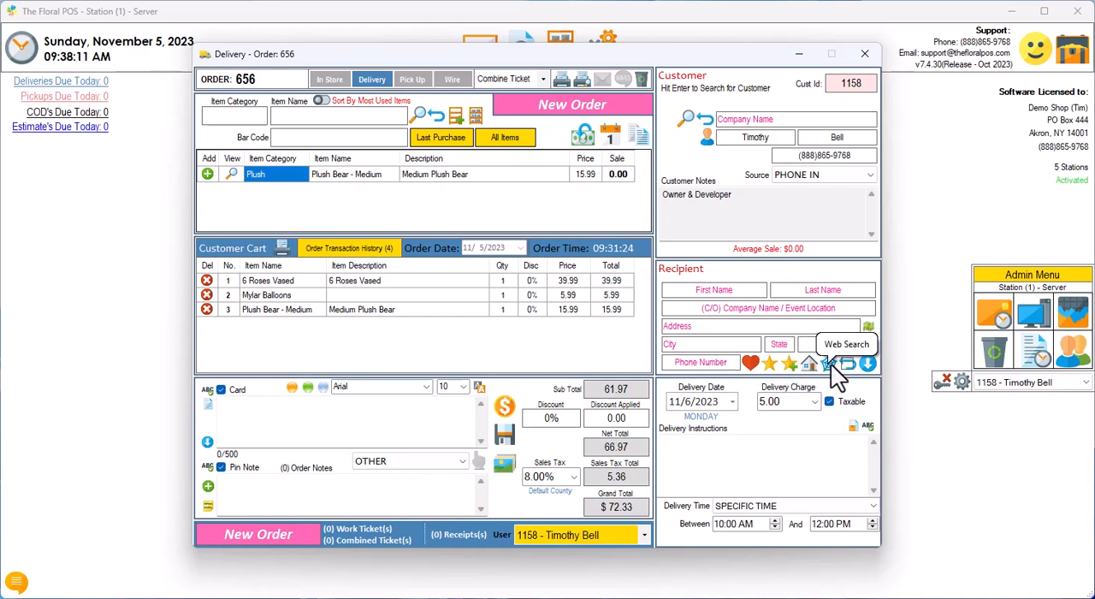
click(828, 364)
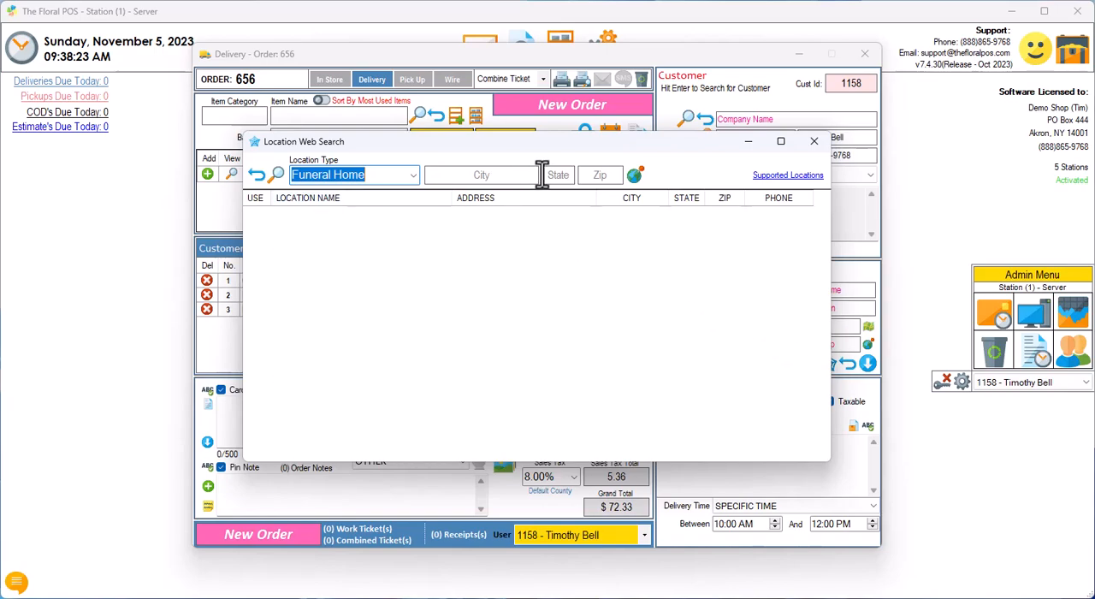
click(634, 175)
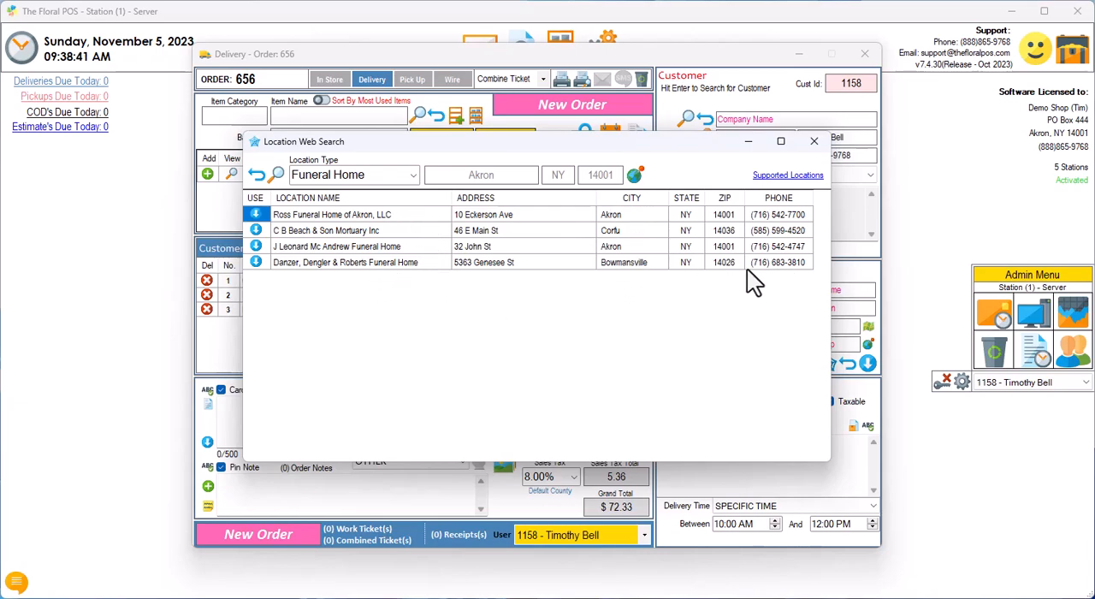
click(260, 261)
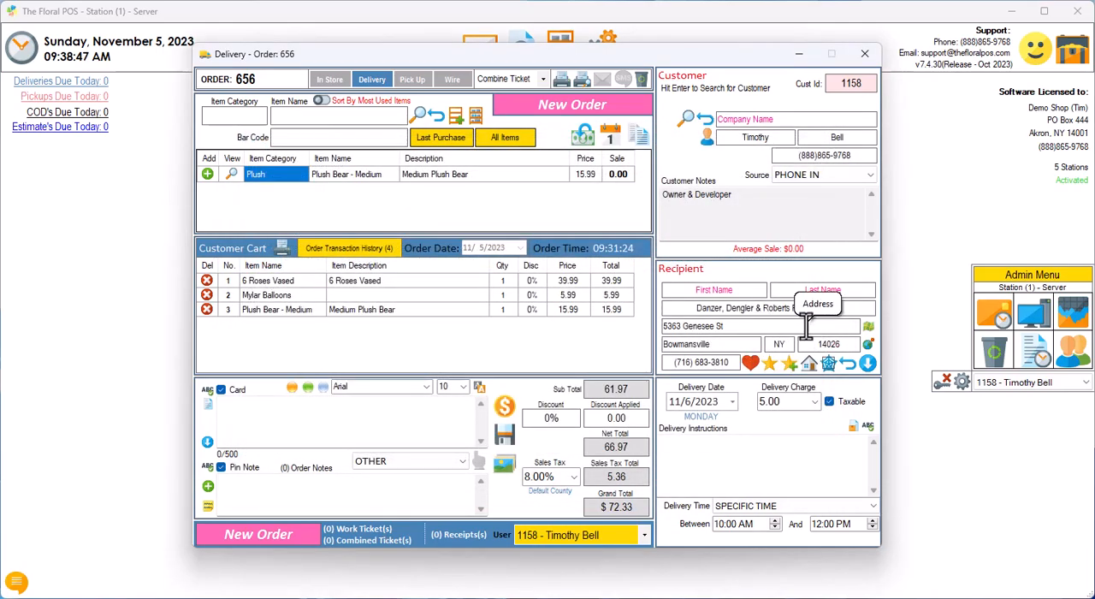
Step: Check the Danzer, Dengler & Roberts Funeral Home entry in Shop Frequent Locations and close the list
click(769, 362)
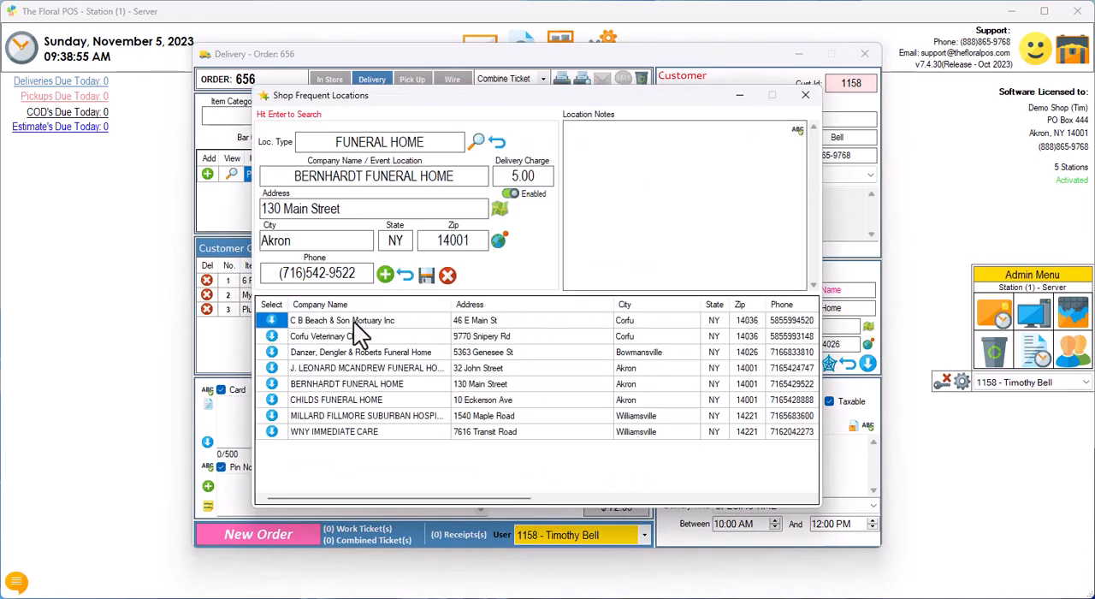
click(321, 352)
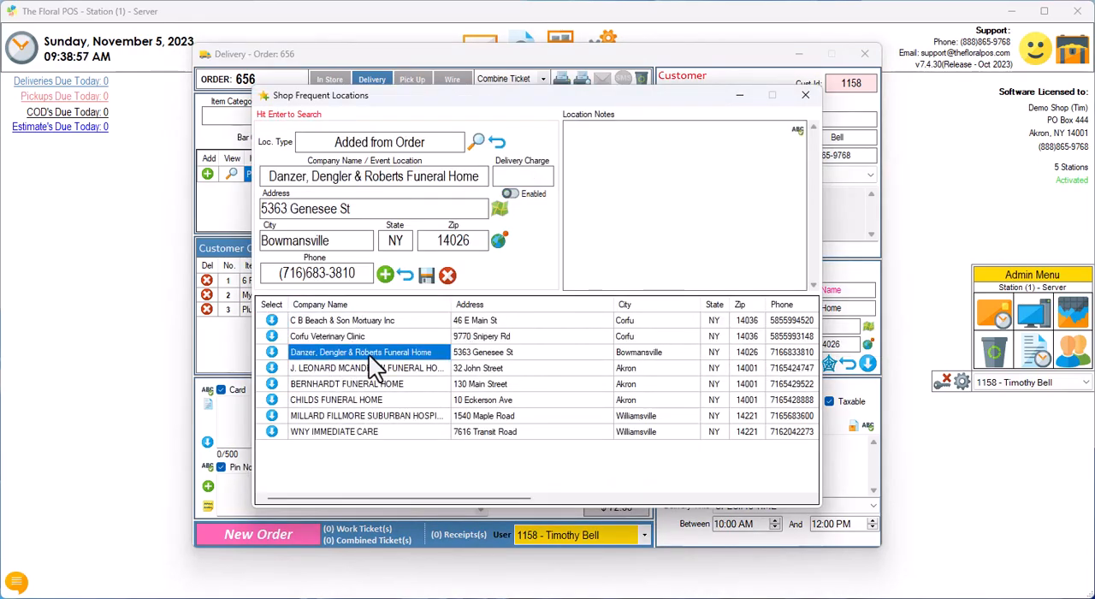
click(807, 98)
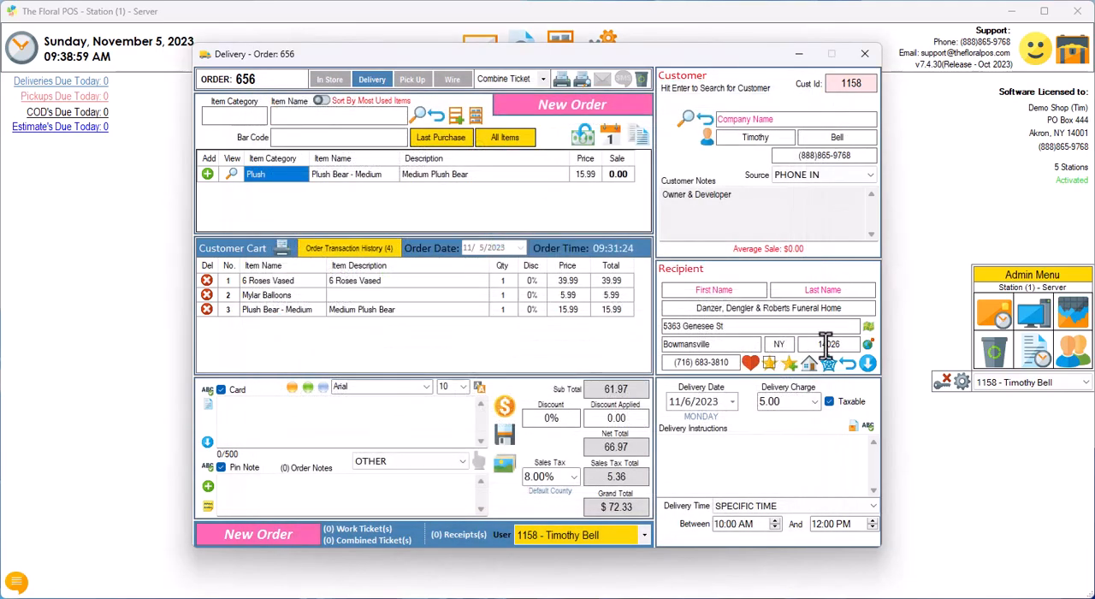
Step: Try the custom location type "afgdasdg" in Location Web Search and set it back to Funeral Home
click(829, 363)
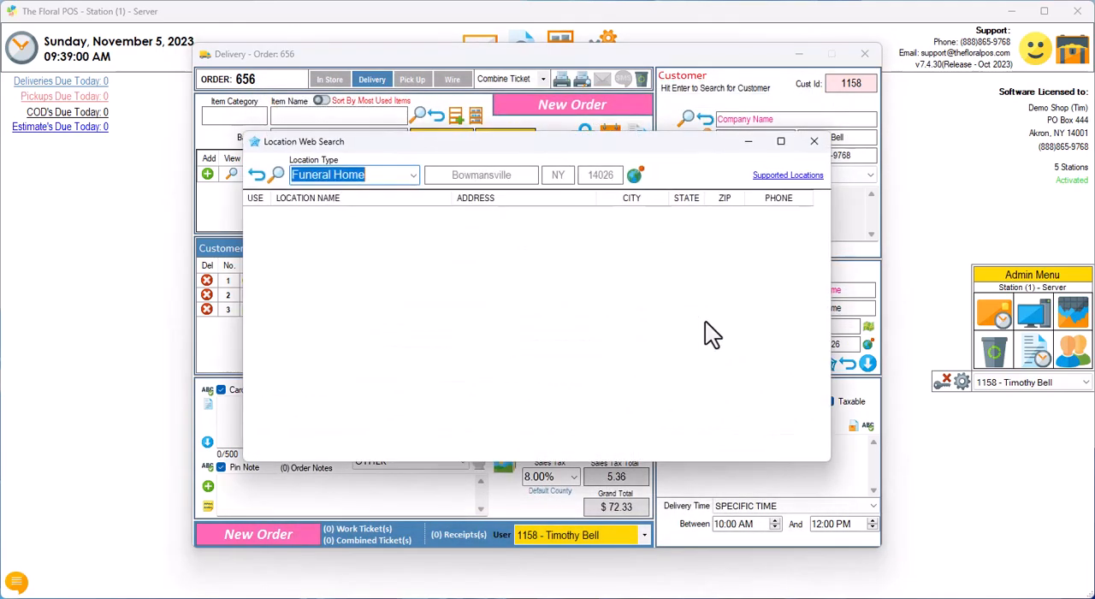
click(411, 177)
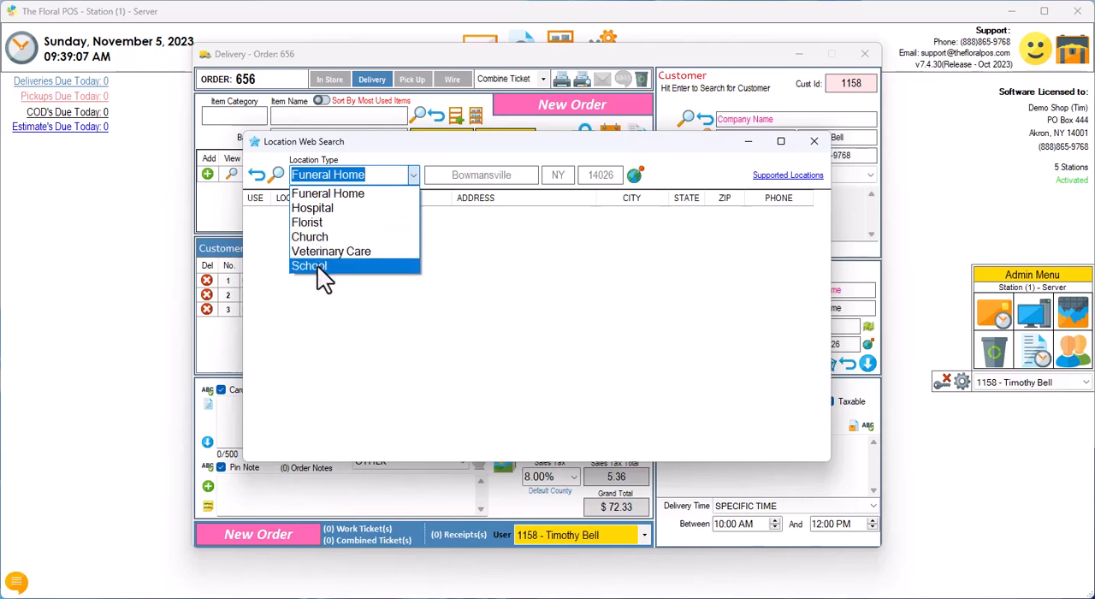
click(386, 190)
text(afgdasdg)
click(413, 174)
click(365, 191)
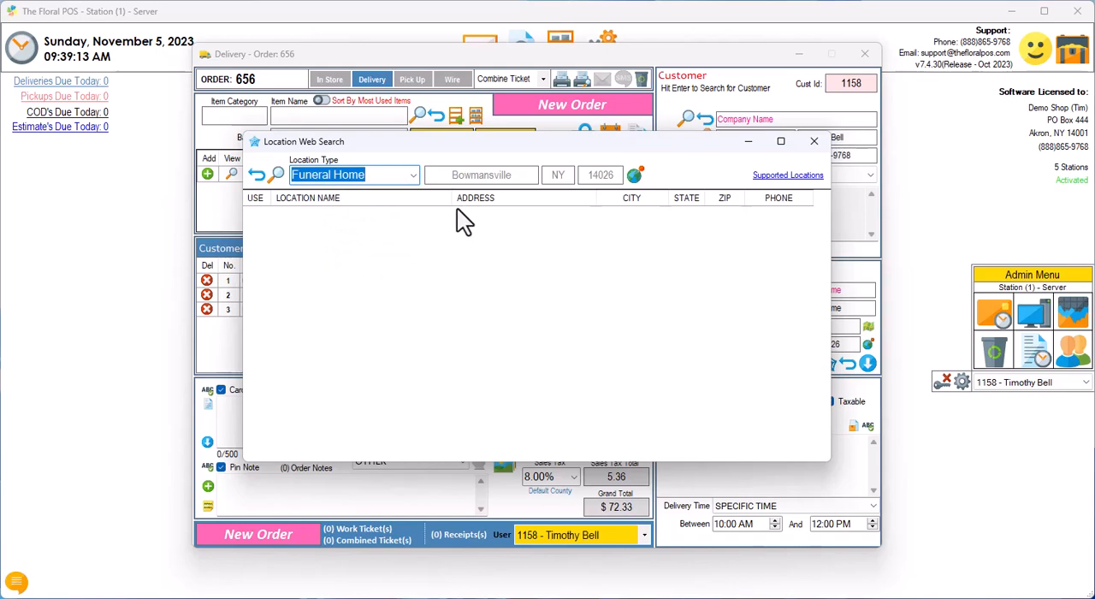
Step: Open the Supported Locations page in the browser, look through the Table 1 place types, and close the page
click(781, 177)
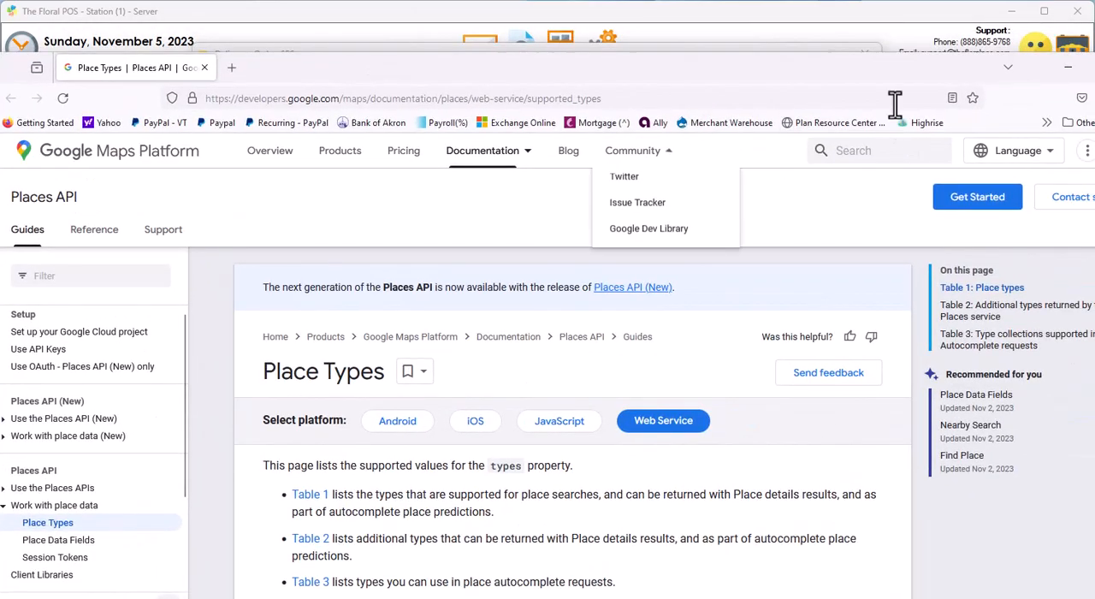
drag(599, 67, 587, 37)
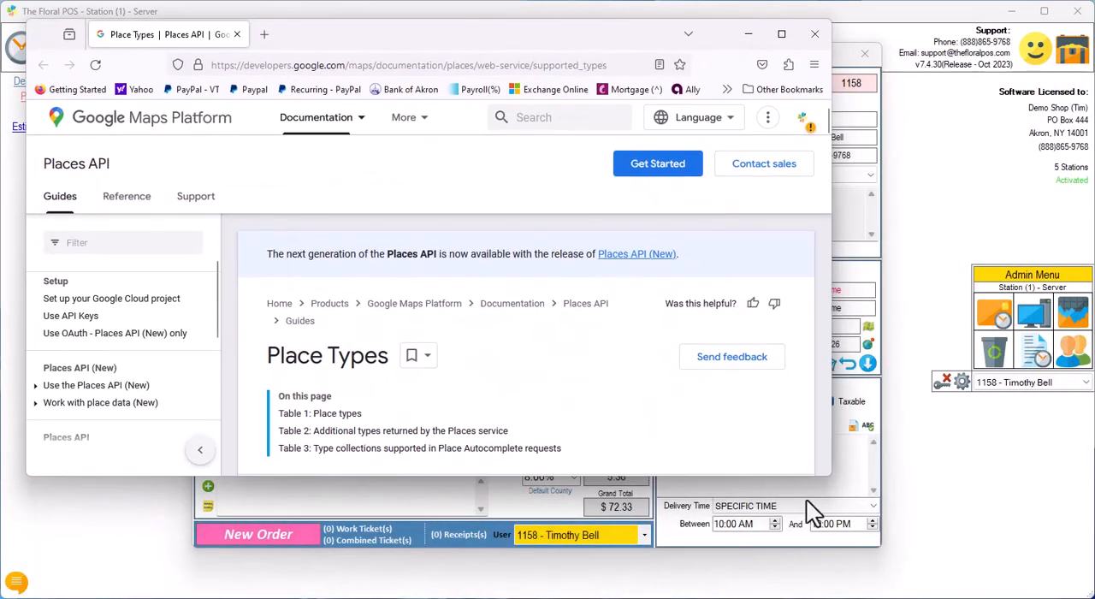
drag(829, 474, 1066, 574)
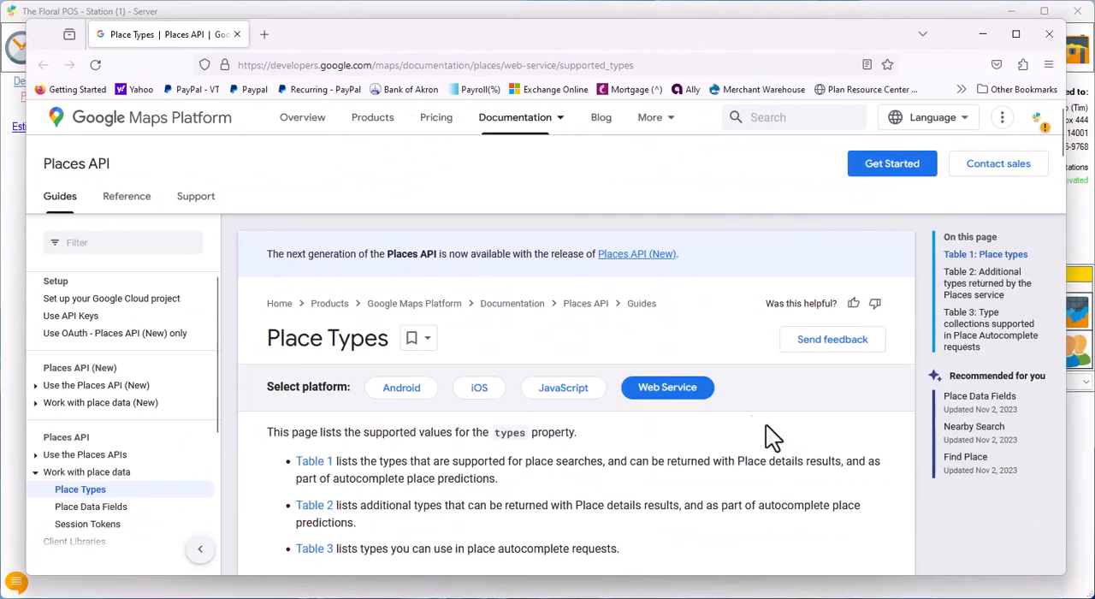
scroll(775, 431, down, 8)
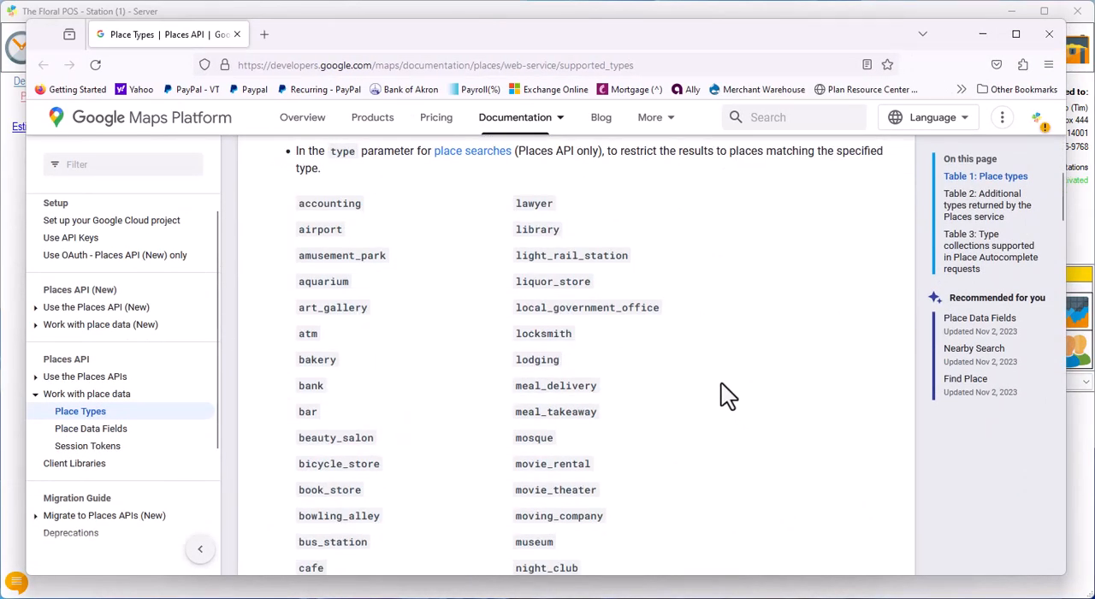
scroll(722, 385, down, 9)
scroll(714, 387, down, 3)
scroll(713, 387, up, 7)
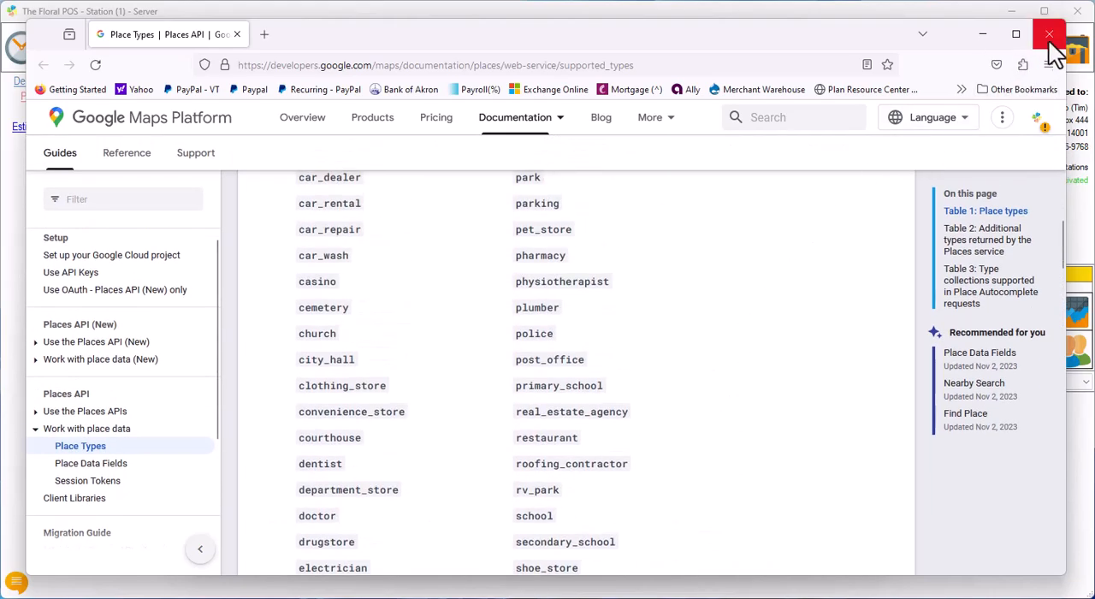
click(1049, 34)
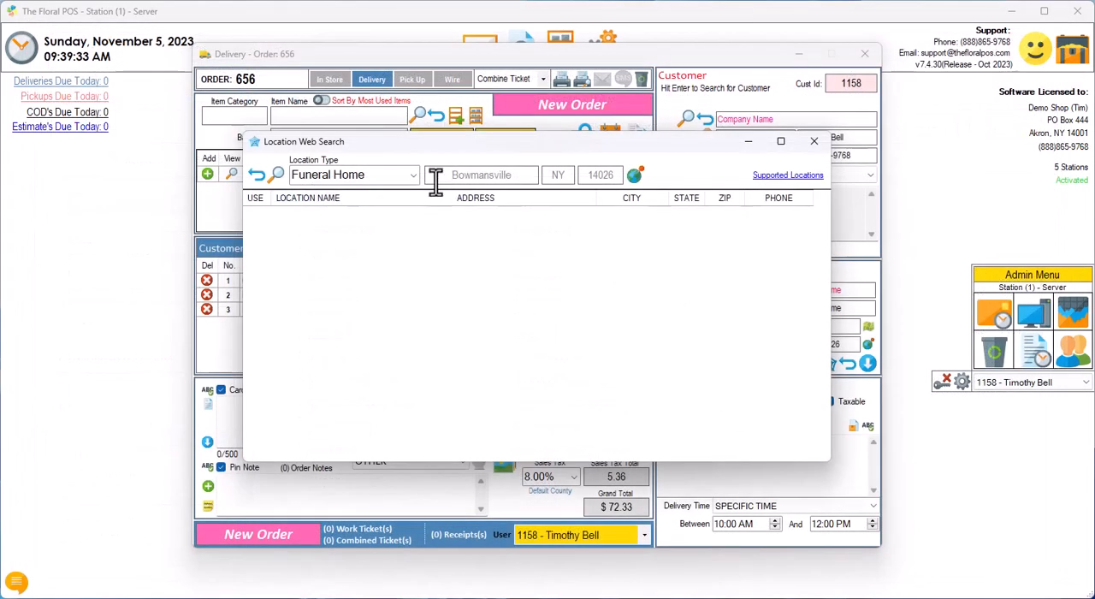
Step: Search the web for Hospital locations, replacing the Bowmansville search area with Akron, NY 14001, and close the search
click(411, 175)
click(369, 208)
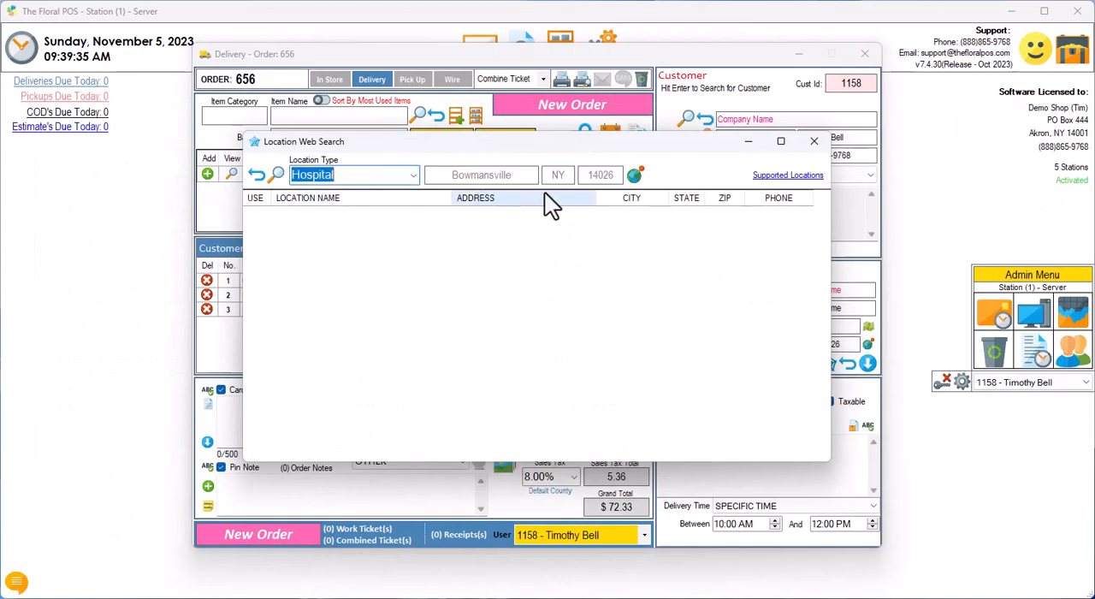
click(634, 174)
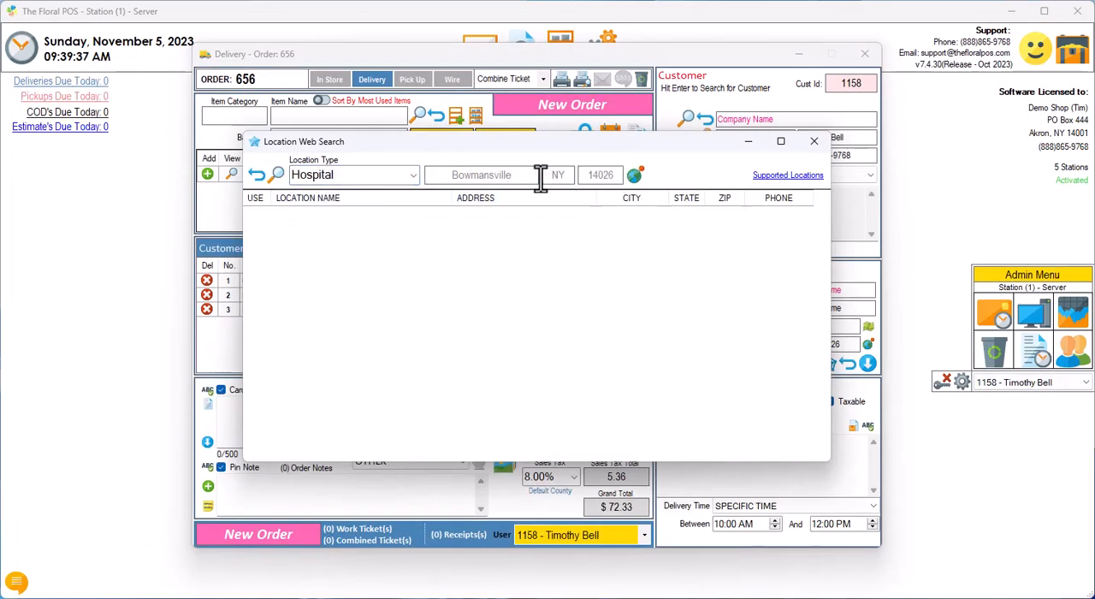
drag(543, 180, 424, 174)
key(BackSpace)
double_click(563, 176)
key(BackSpace)
drag(614, 178, 584, 177)
key(BackSpace)
click(631, 181)
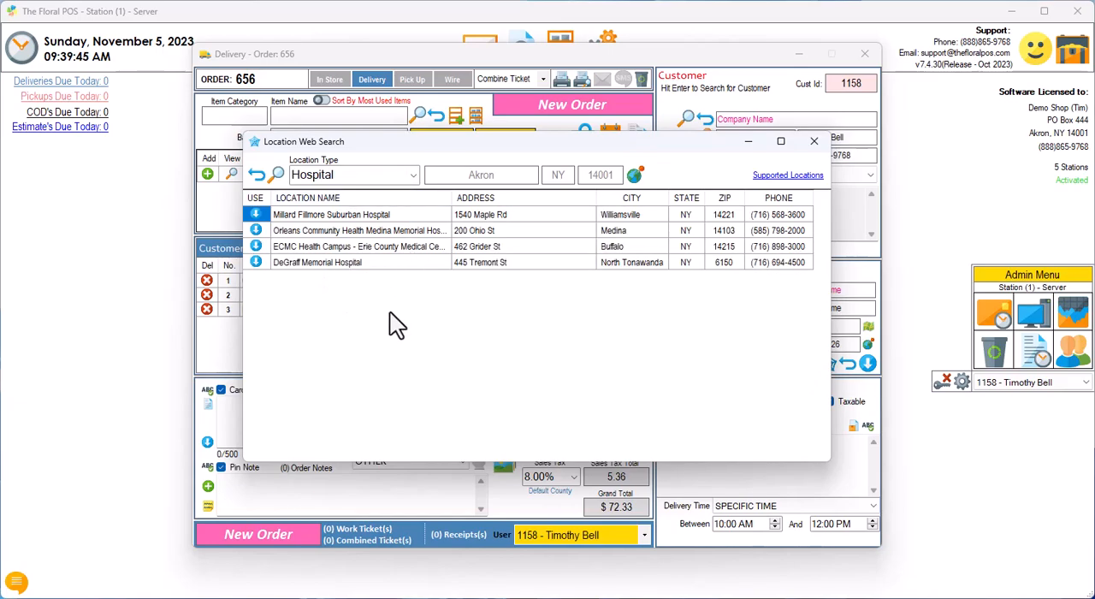
click(814, 141)
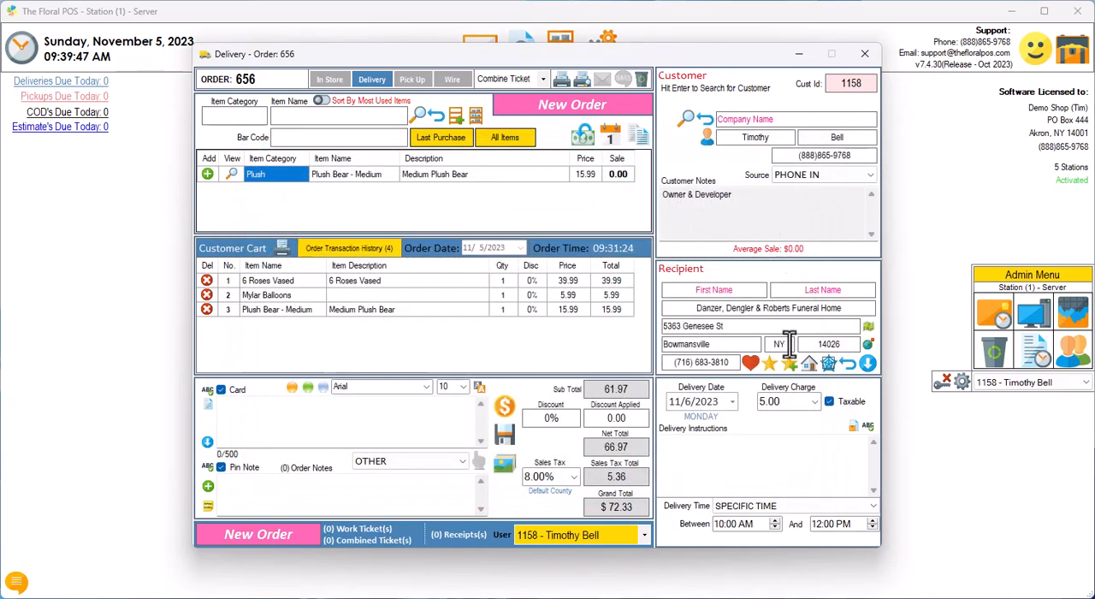
Step: Clear the recipient, try copying the customer's details into the recipient fields, and clear them again
click(849, 365)
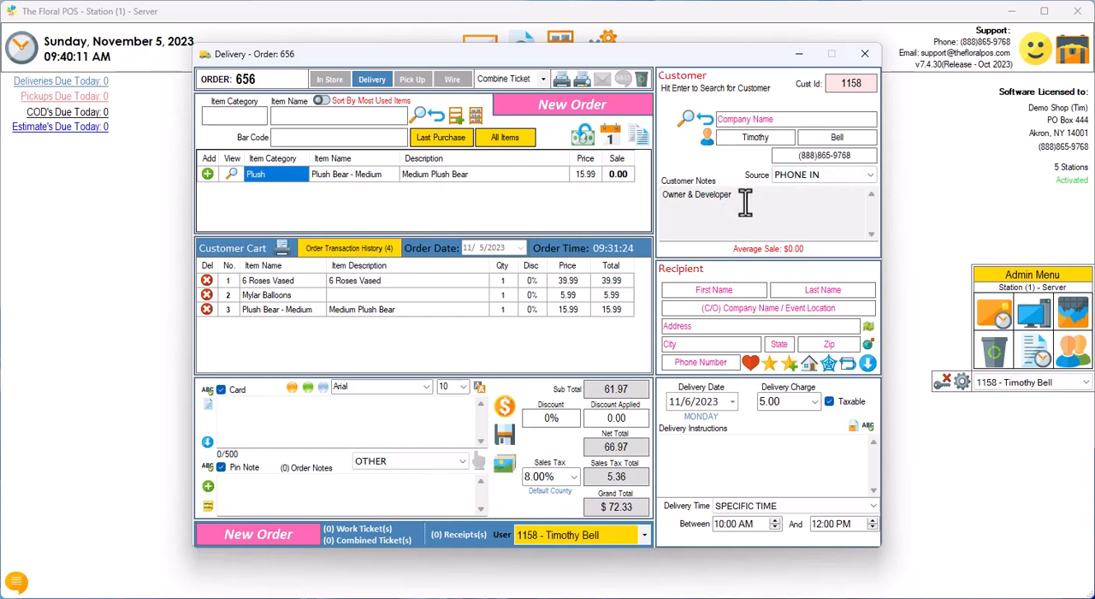
click(868, 363)
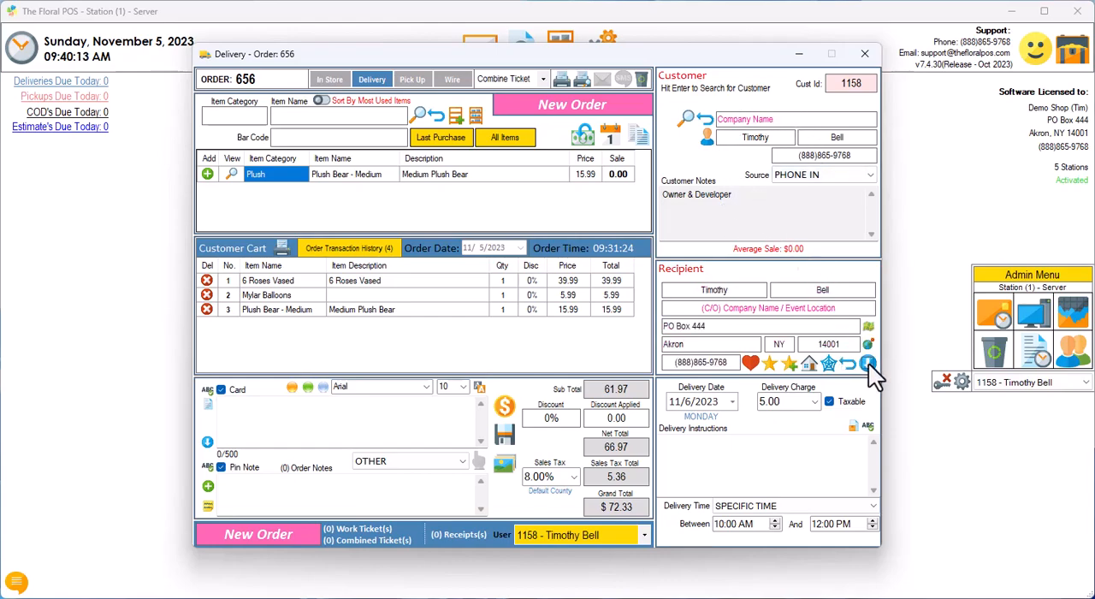
drag(743, 294, 620, 277)
click(847, 363)
Step: Fill the recipient with the saved Des Moines, IA contact from Recipients and view the map directions to that address
click(778, 361)
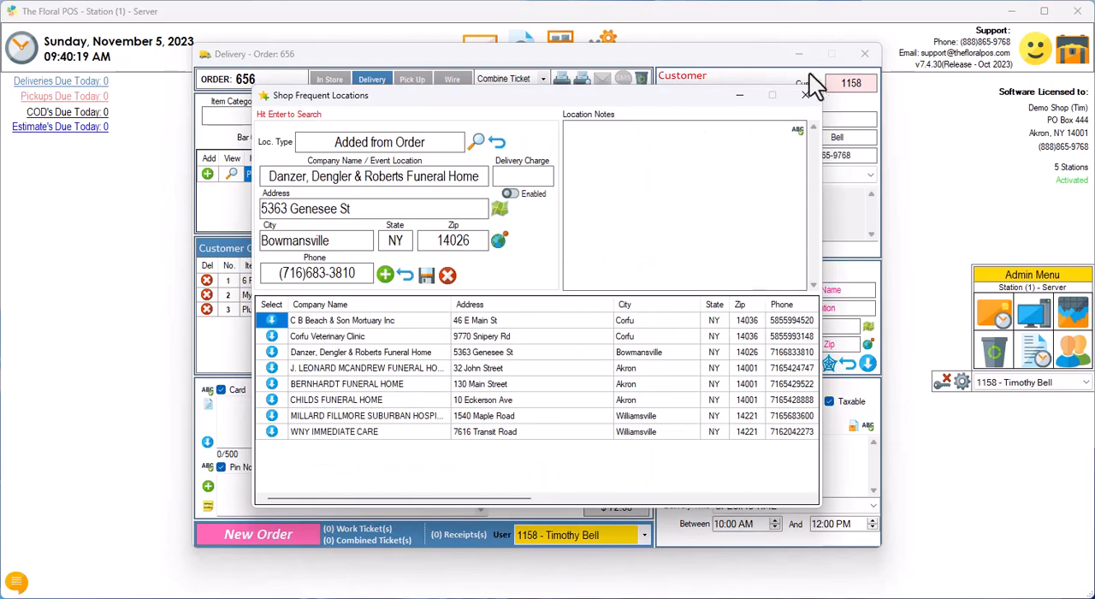
click(802, 96)
click(747, 362)
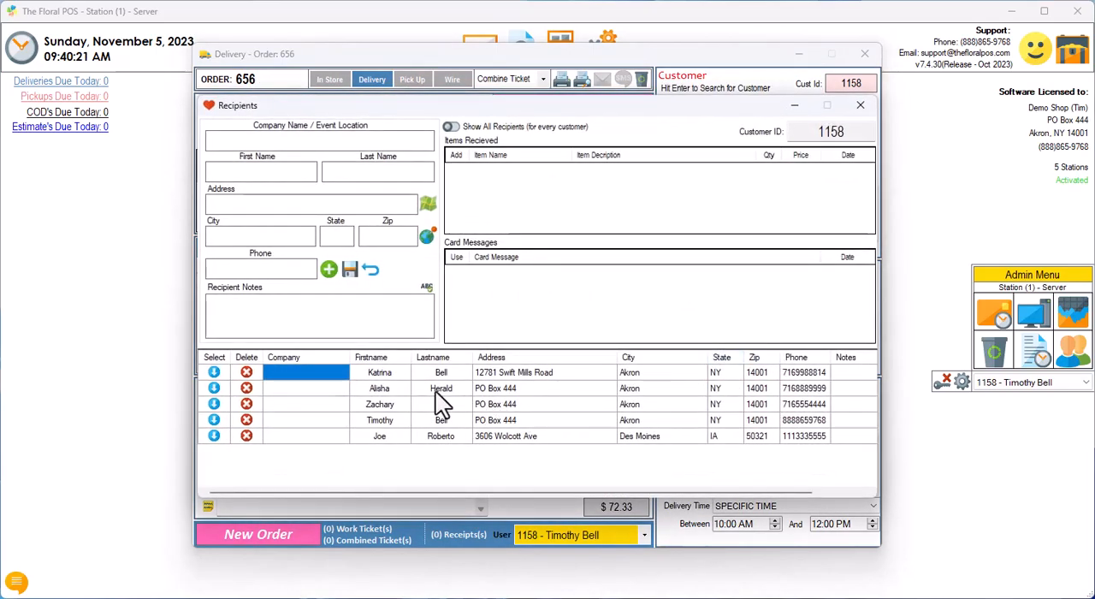
click(380, 438)
click(214, 436)
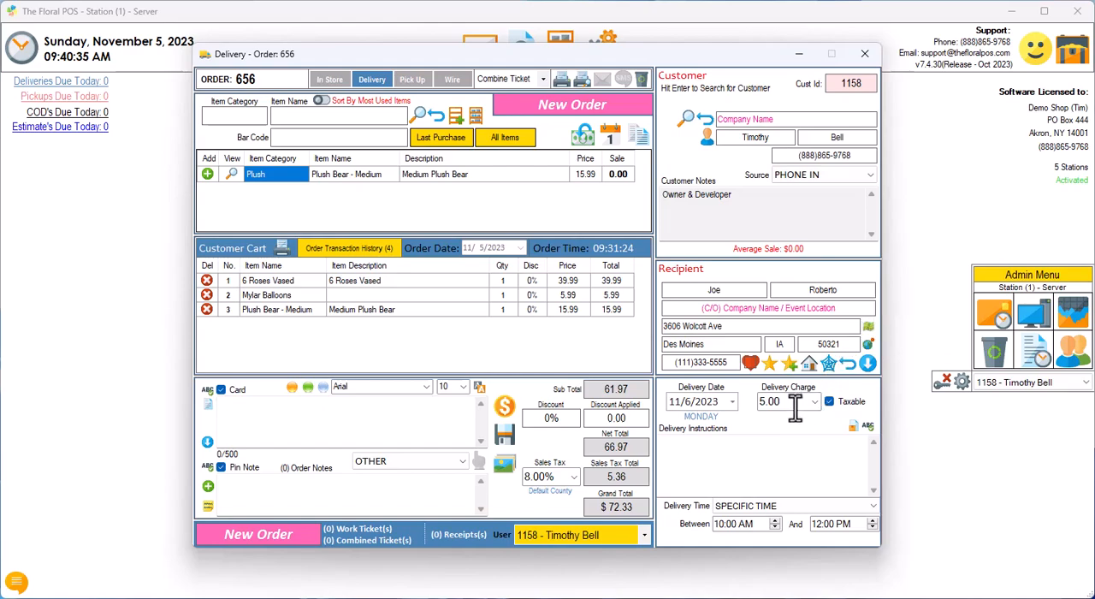
click(867, 328)
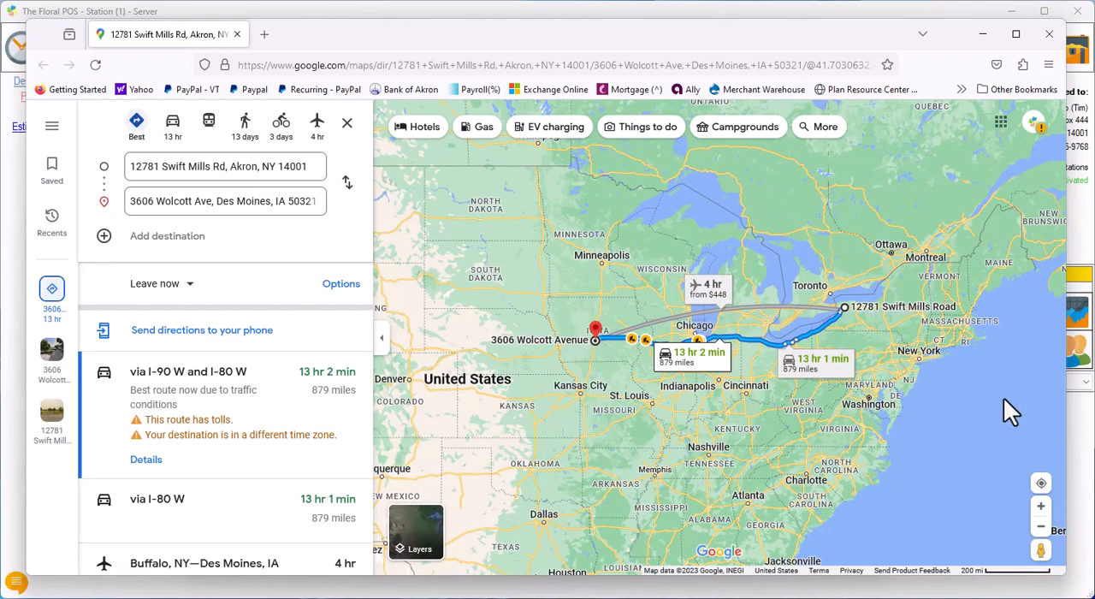
click(1050, 35)
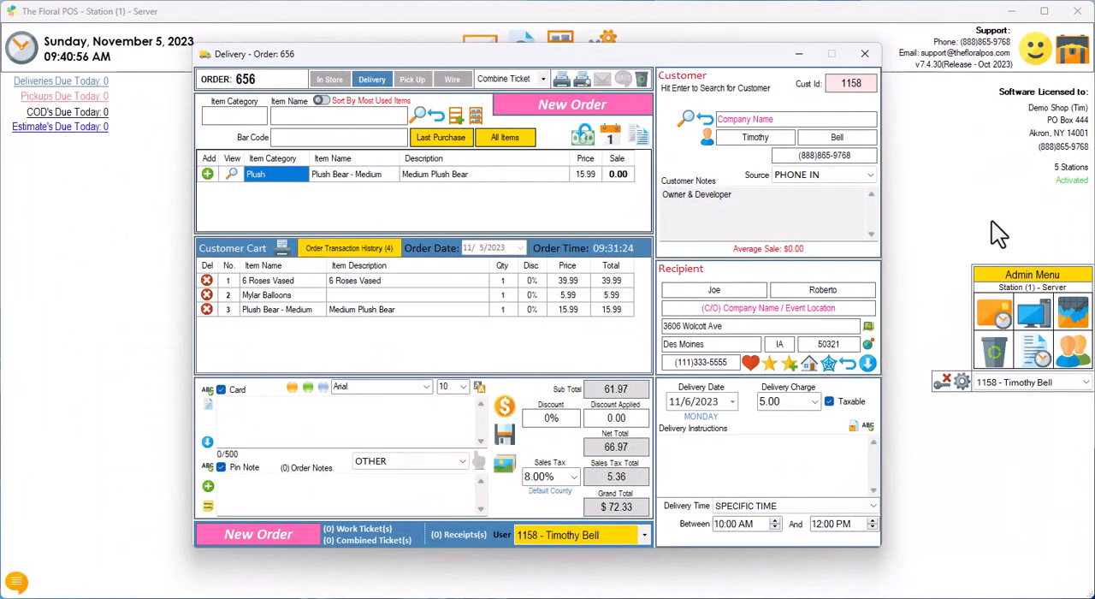
Step: Clear the recipient fields, enter zip 14001 and fill in the matching city and state
click(846, 362)
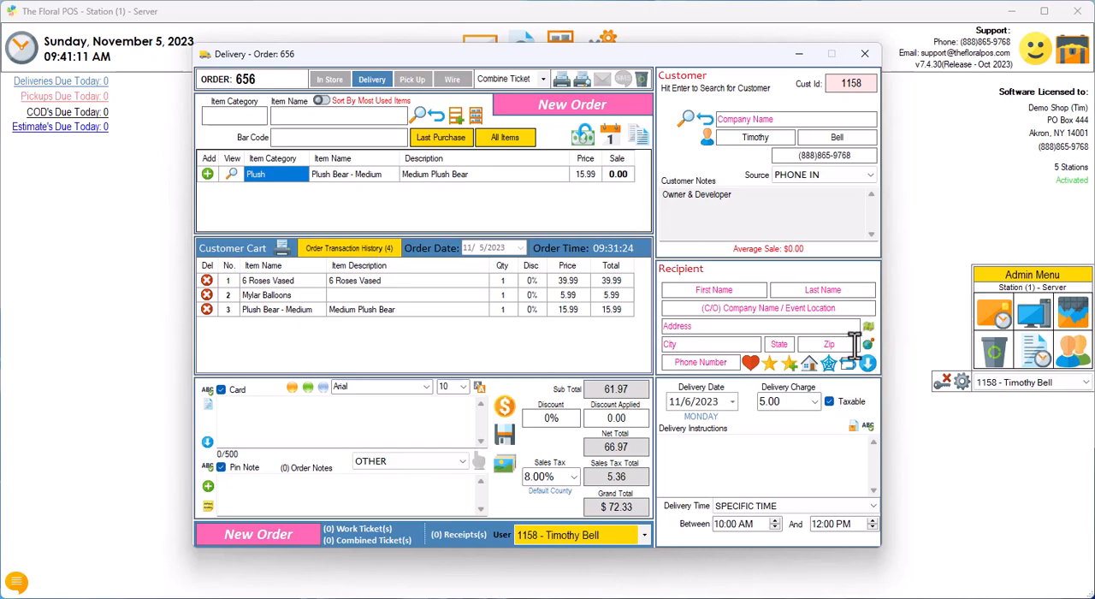
click(854, 343)
text(14001)
click(866, 343)
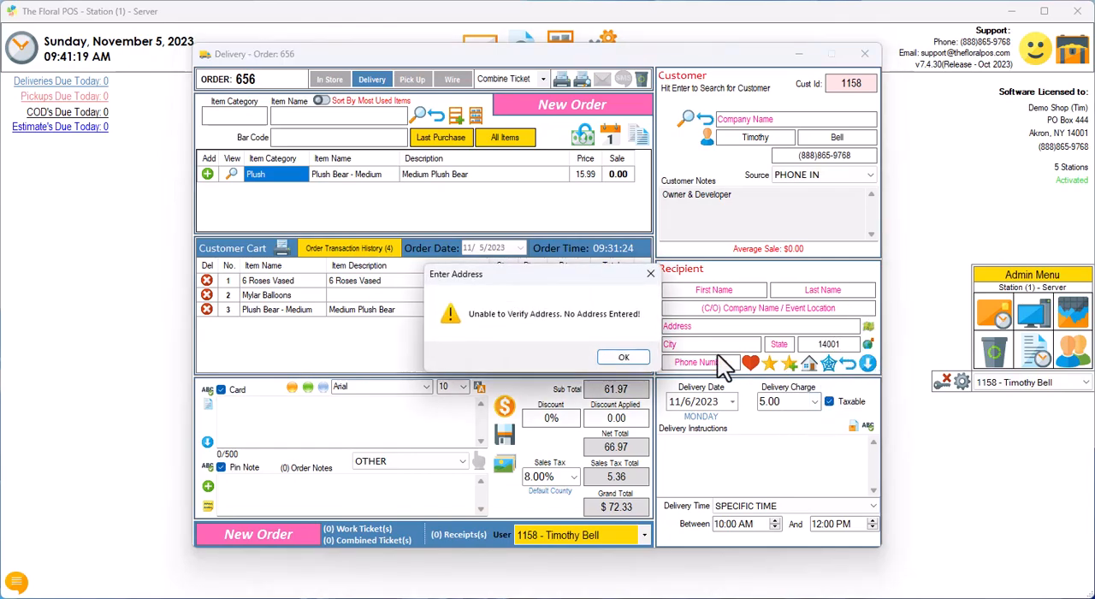
click(622, 357)
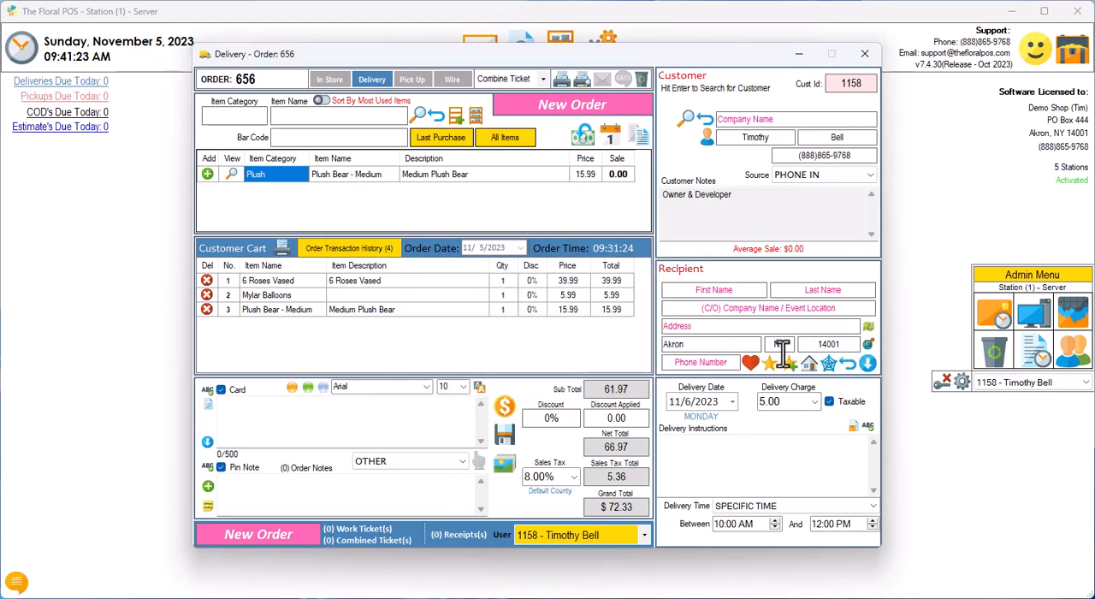
Step: Delete the recipient's zip and insert the shop's city, state and zip, then repeat it once more
drag(842, 345, 775, 343)
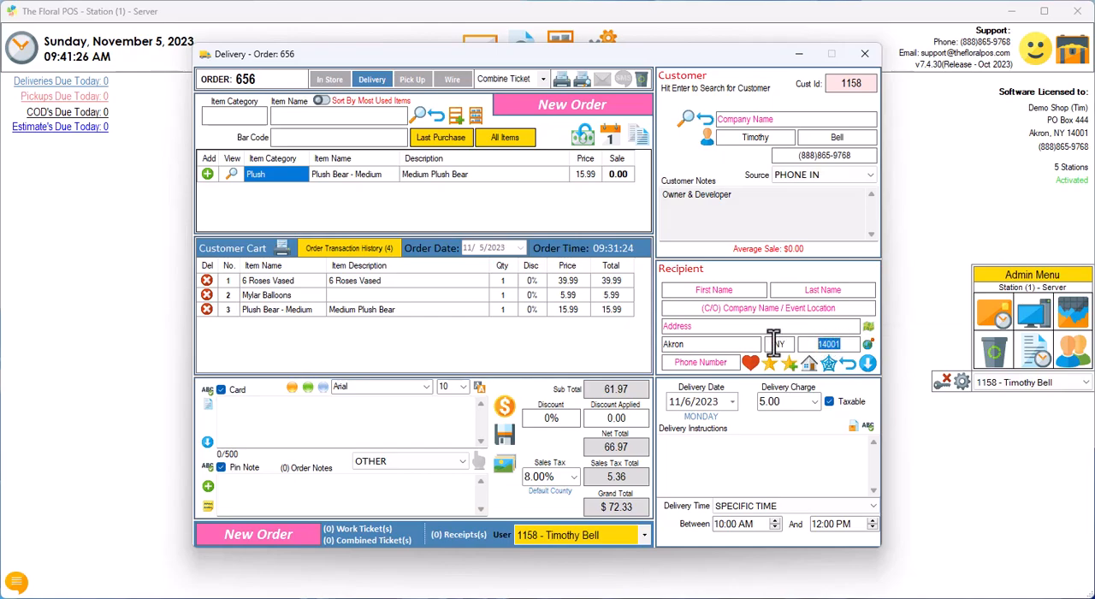
click(866, 345)
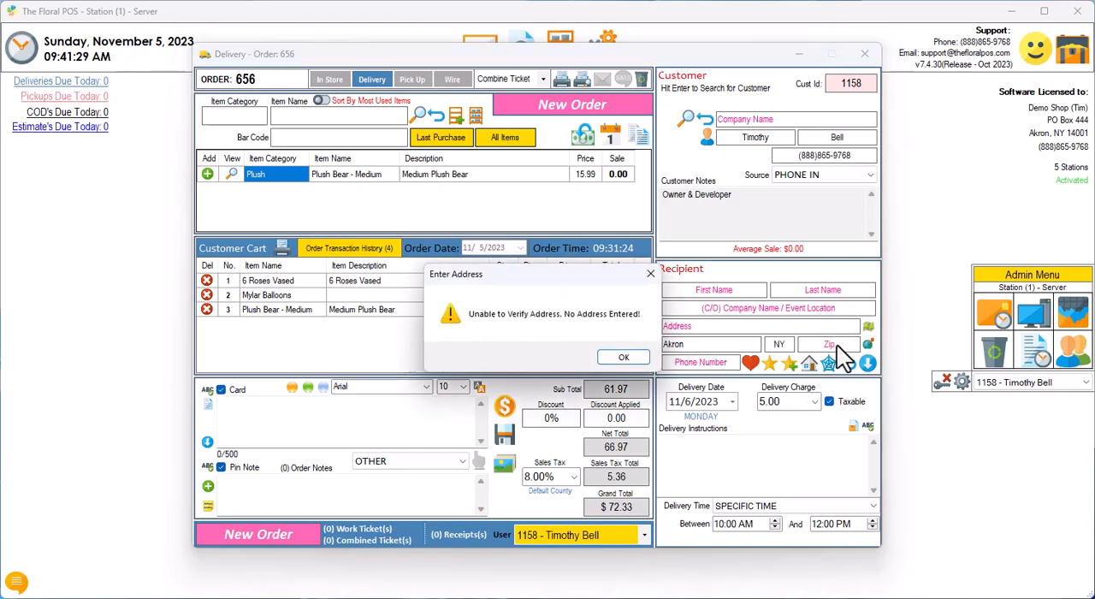
click(617, 361)
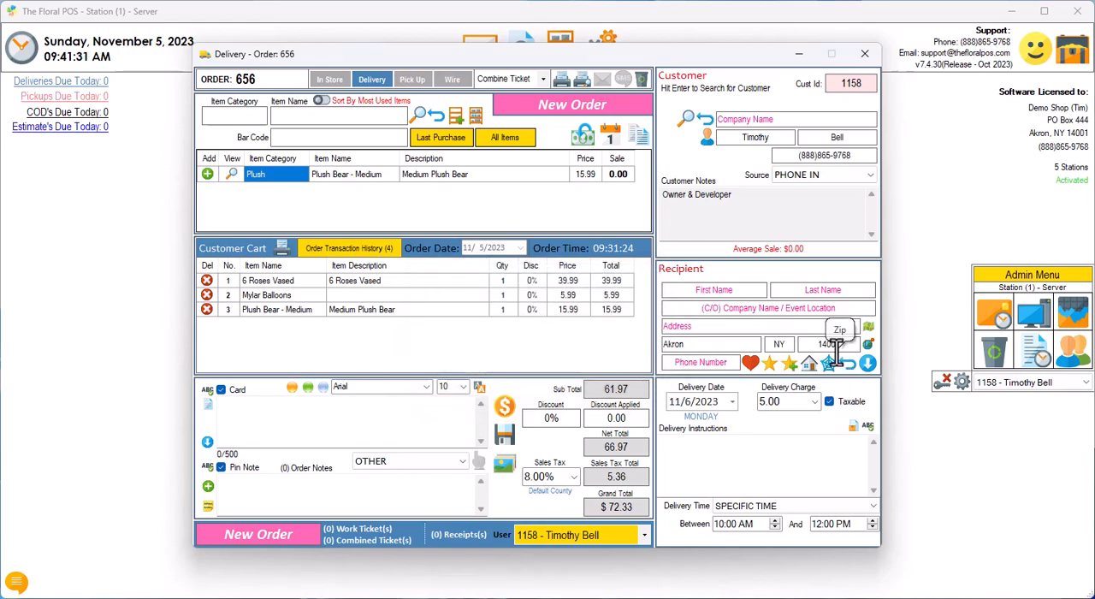
double_click(828, 344)
key(BackSpace)
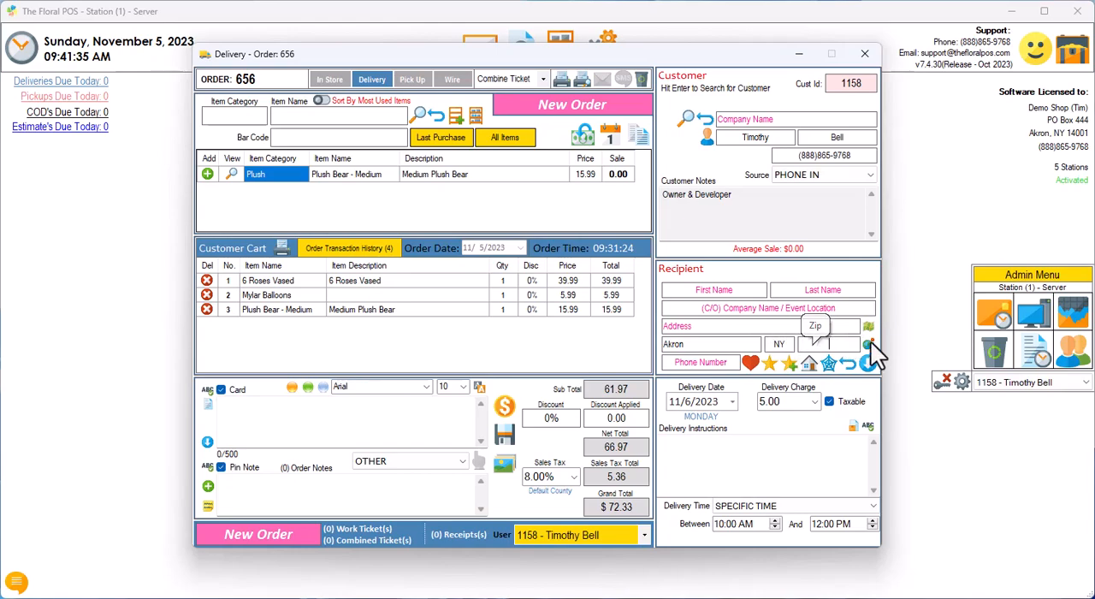
click(868, 344)
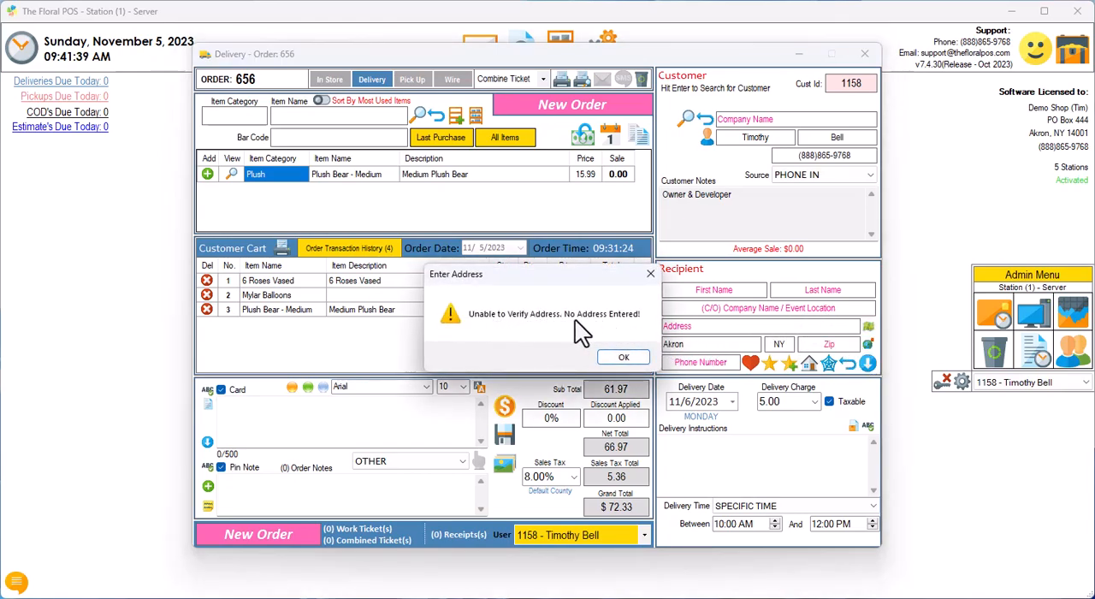
click(625, 357)
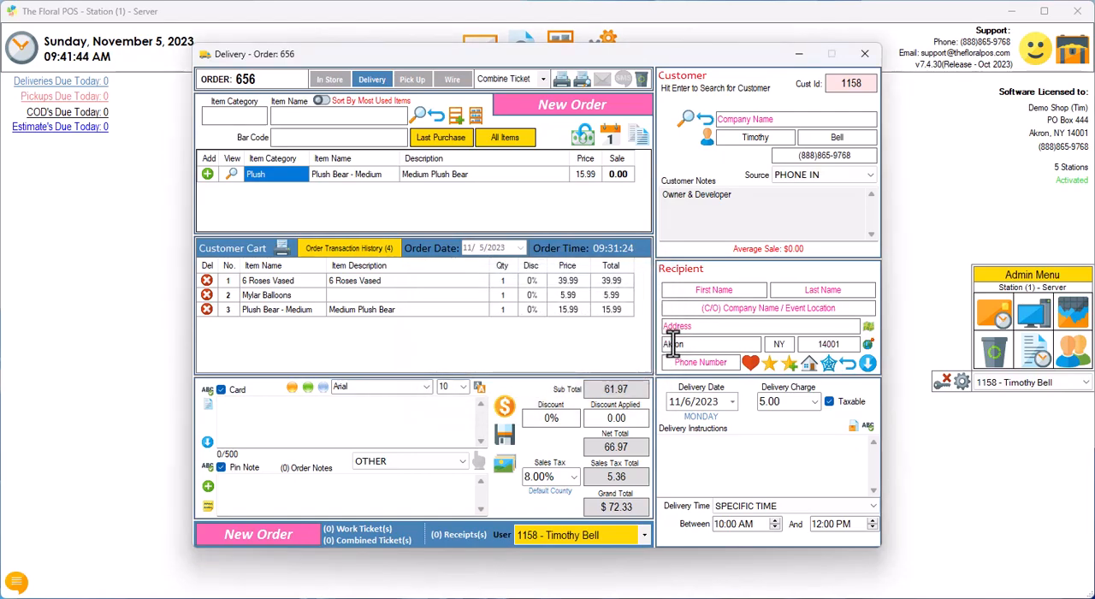
Step: Reset the recipient fields and fill them with the first saved Akron, NY contact from Recipients
click(846, 363)
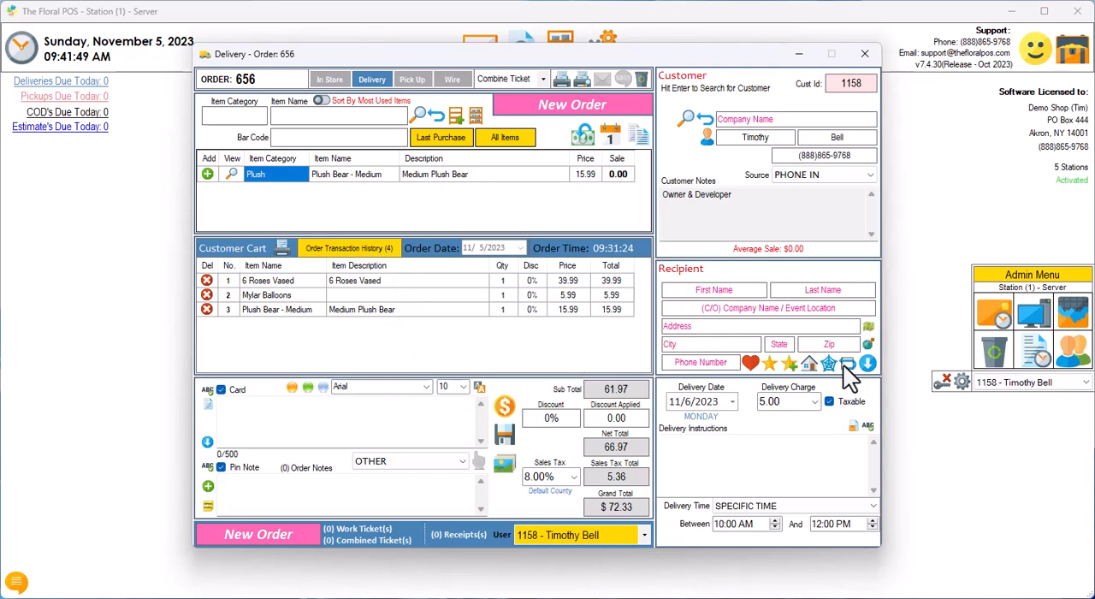
click(749, 362)
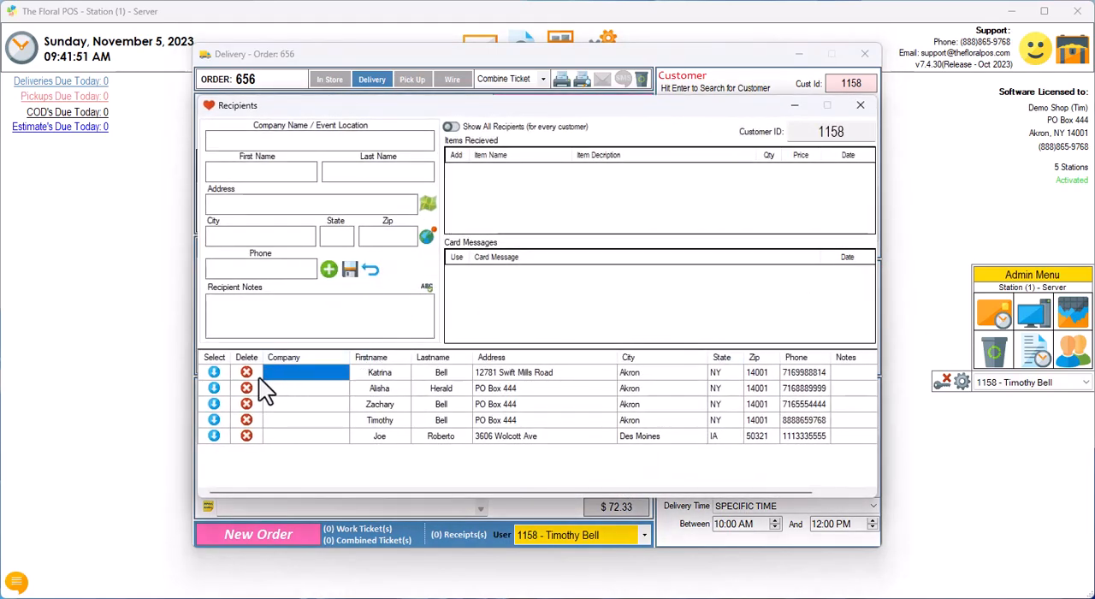
click(214, 303)
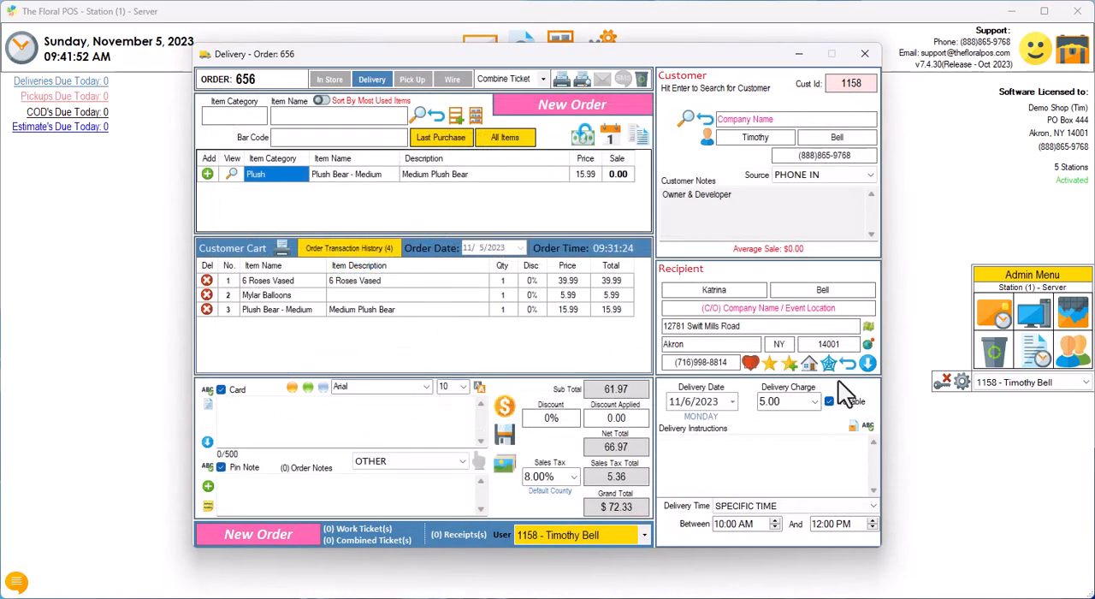
Step: Set the delivery date to Monday 11/6/2023 and choose the Local delivery charge of 5.00
click(733, 401)
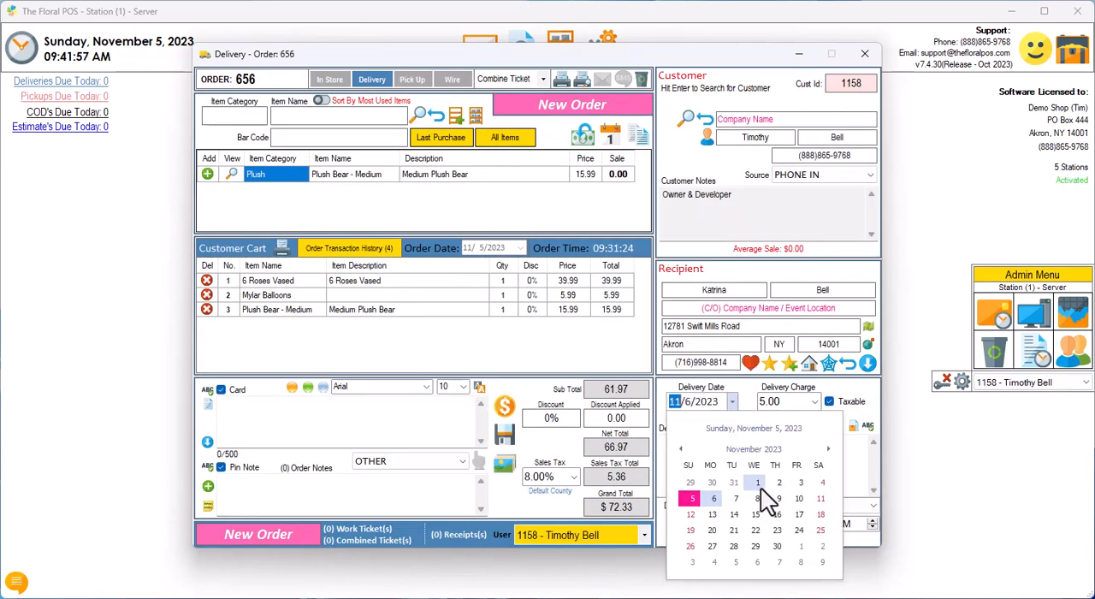
click(711, 499)
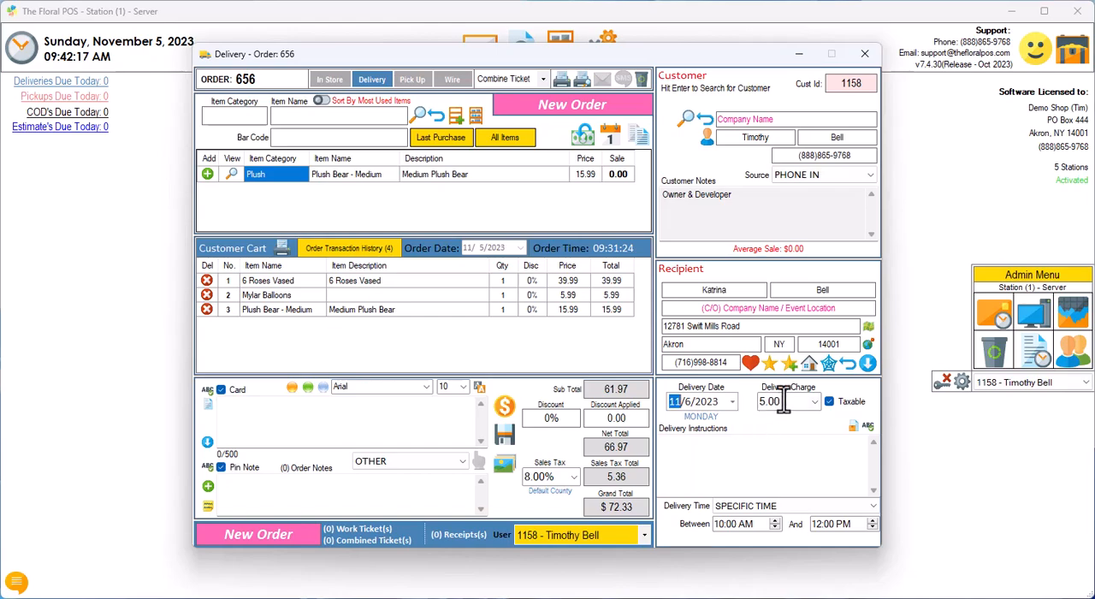
click(816, 402)
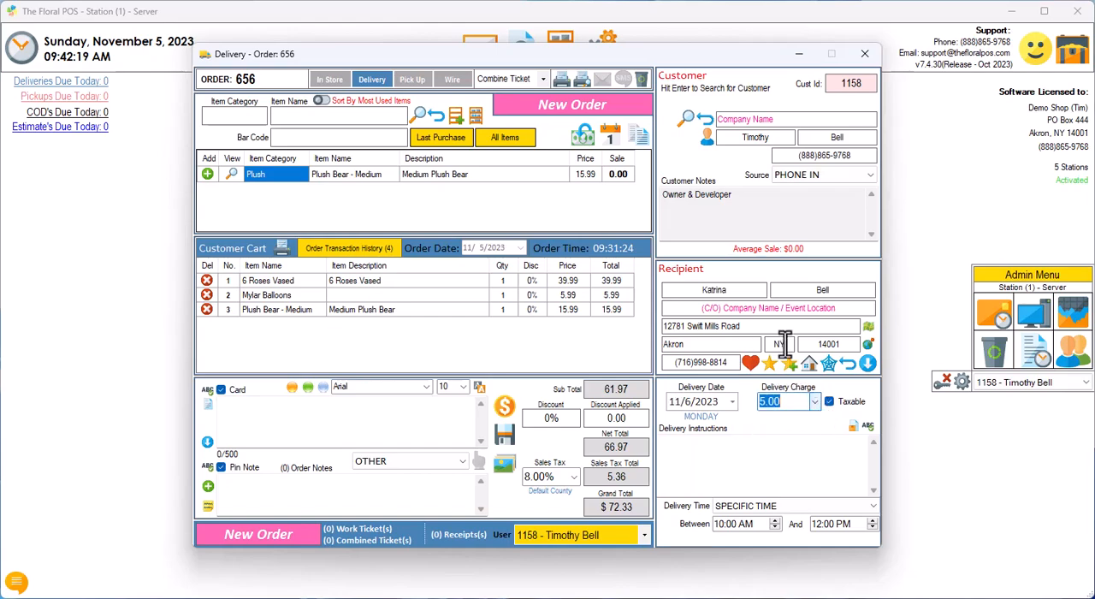
click(804, 453)
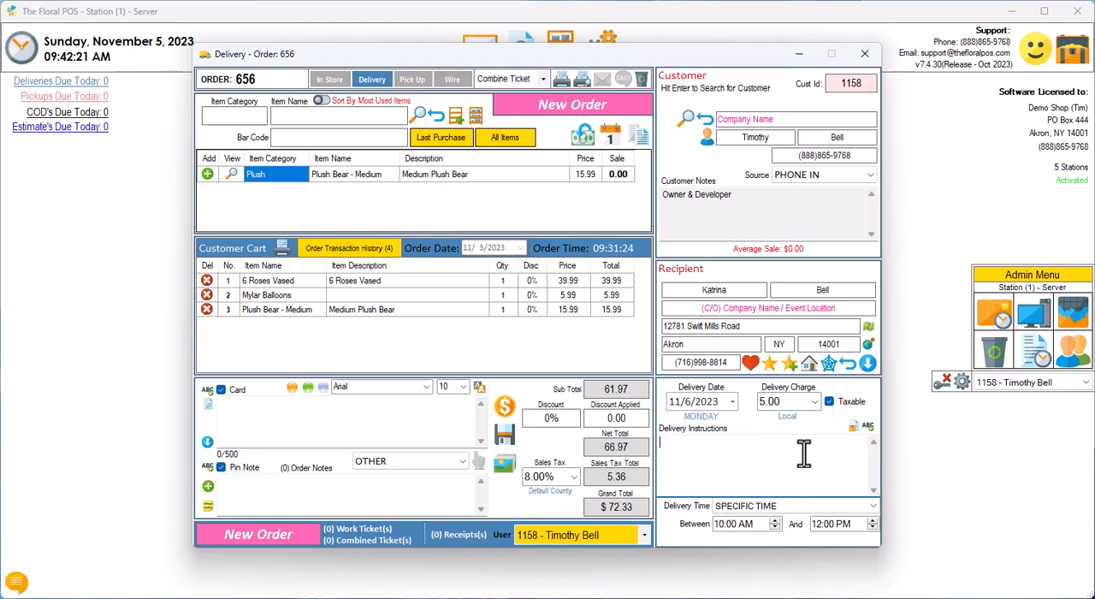
Step: Try the ANY TIME, AM, PM and DURING OFFICE HOURS delivery times, and return Delivery Time to SPECIFIC TIME
click(722, 508)
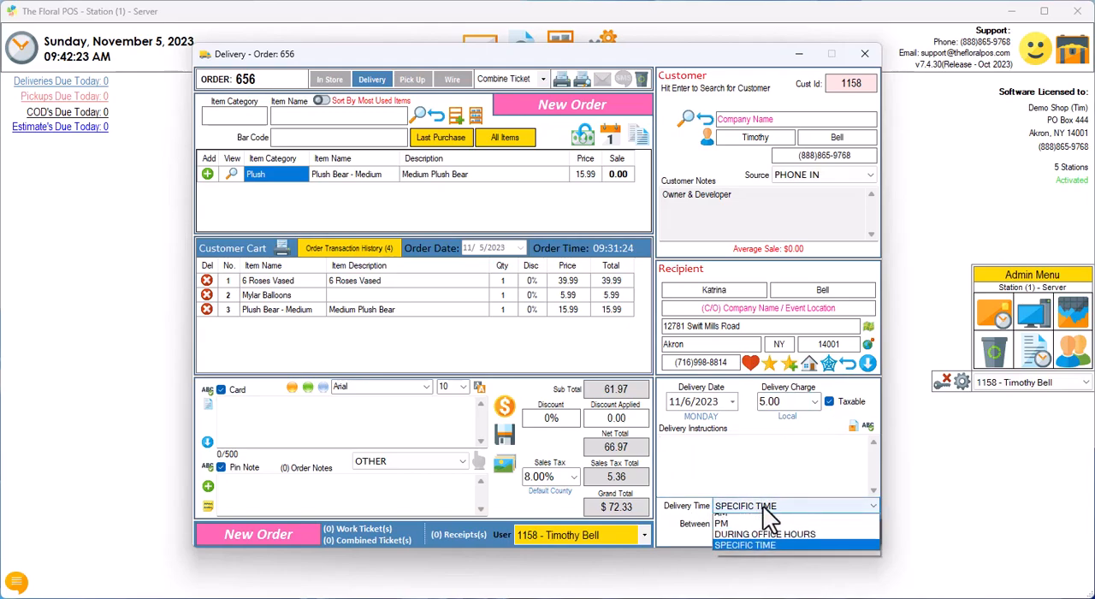
click(746, 520)
click(756, 508)
click(740, 532)
click(753, 504)
click(741, 542)
click(758, 504)
click(754, 553)
click(782, 507)
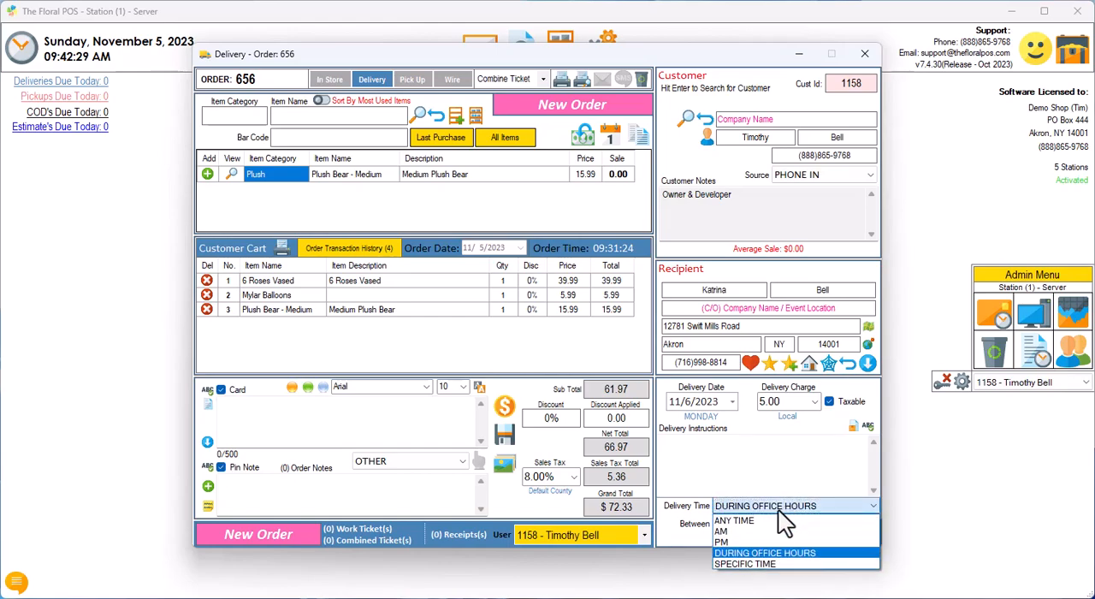
click(744, 564)
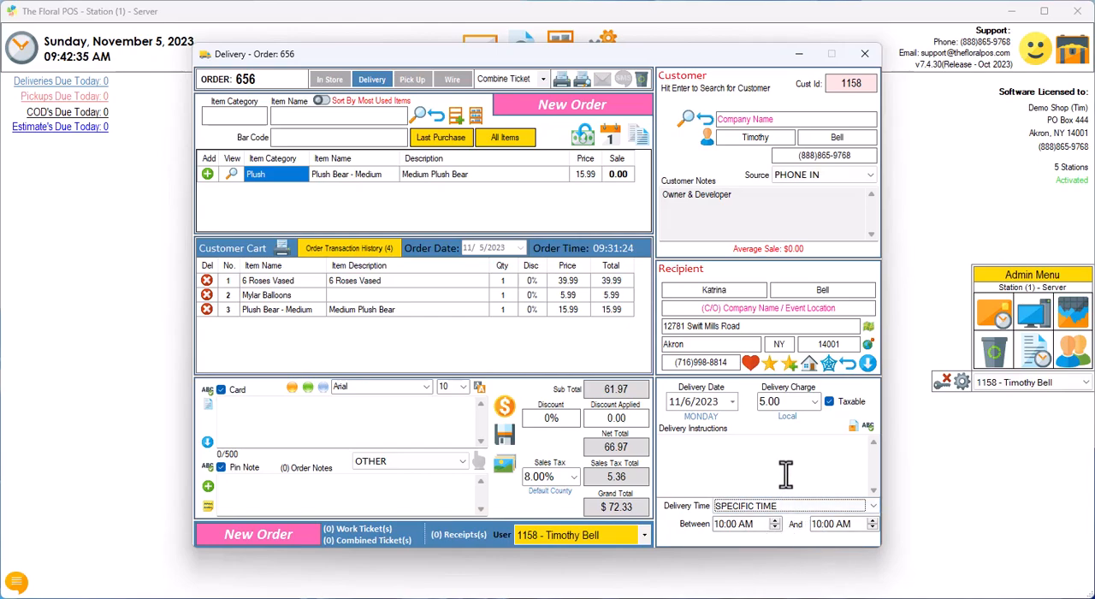
Step: Write the card message "HB," with a "Love," line and the sender's first name, and expand the acronym into "Happy Birthday!"
click(251, 411)
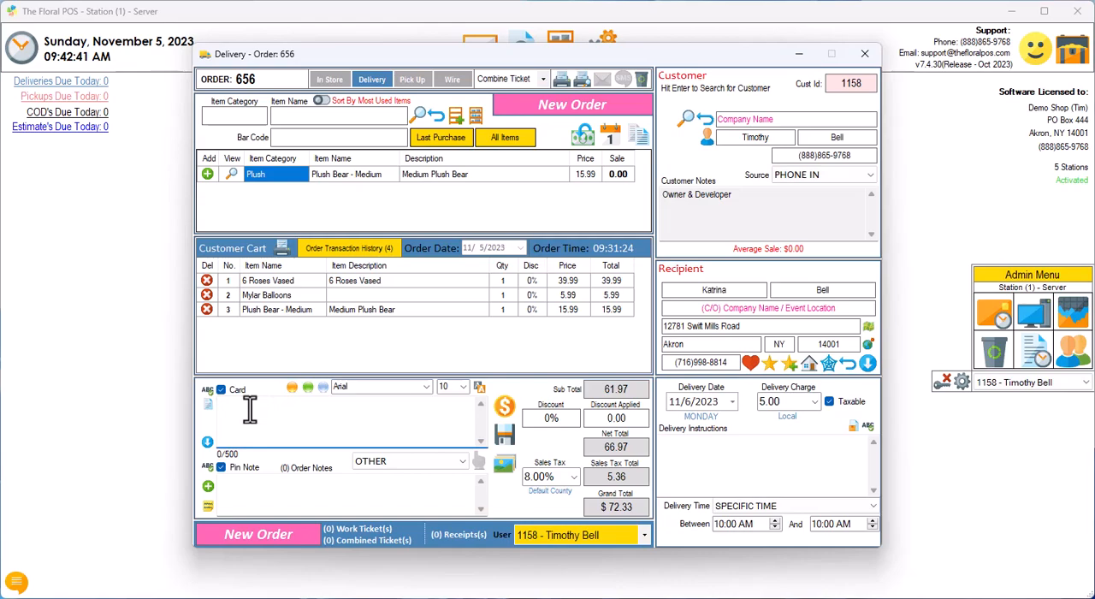
text(HB,  Love)
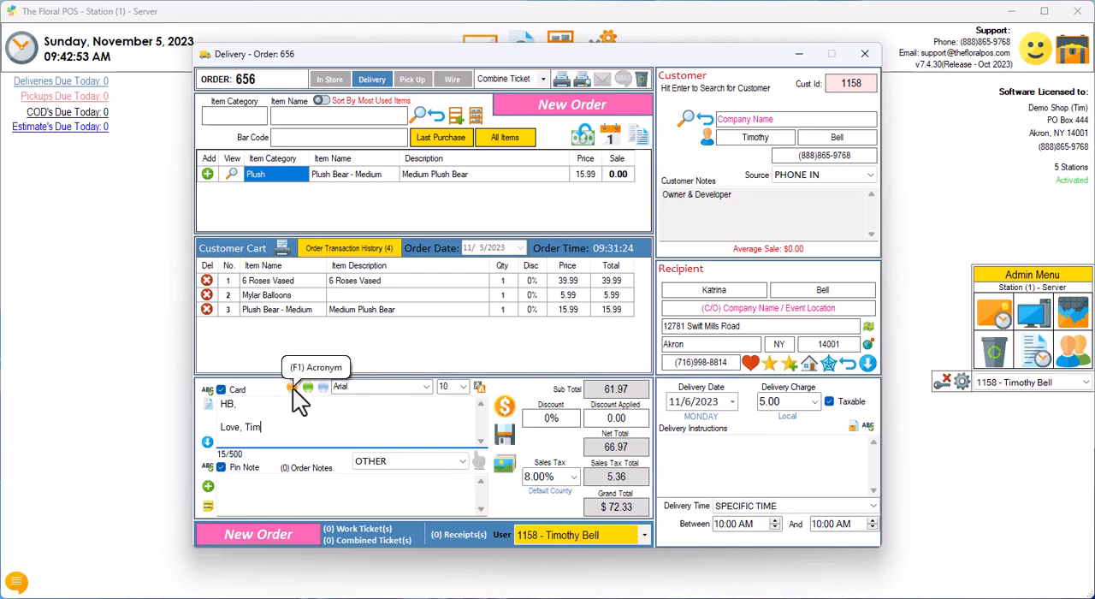
click(292, 387)
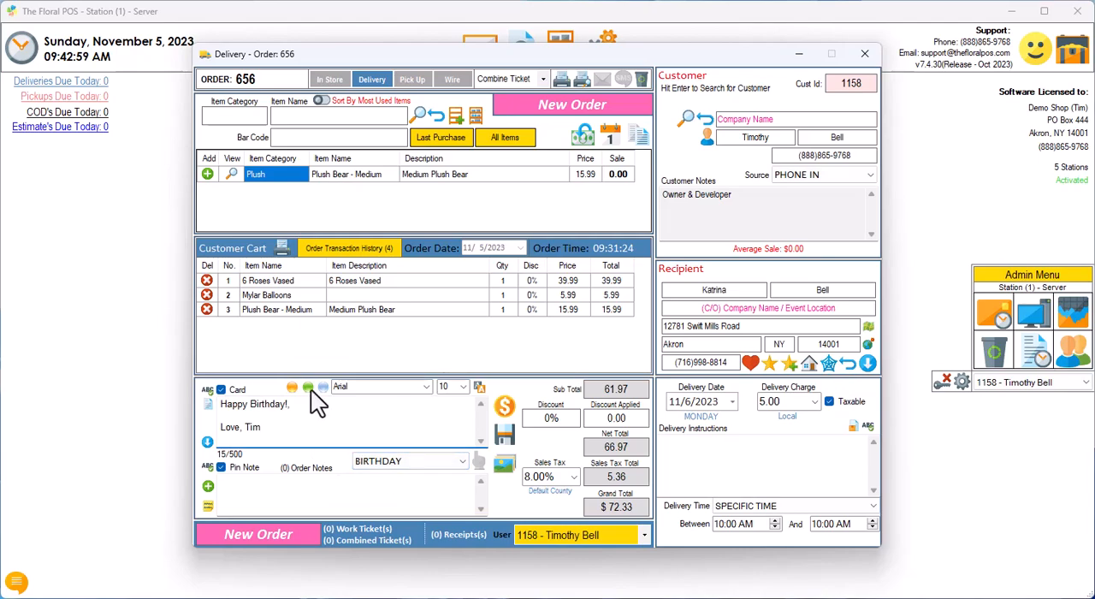
Step: Look through the Card Message - Favorites list with its occasion categories and acronyms, and close it
click(208, 405)
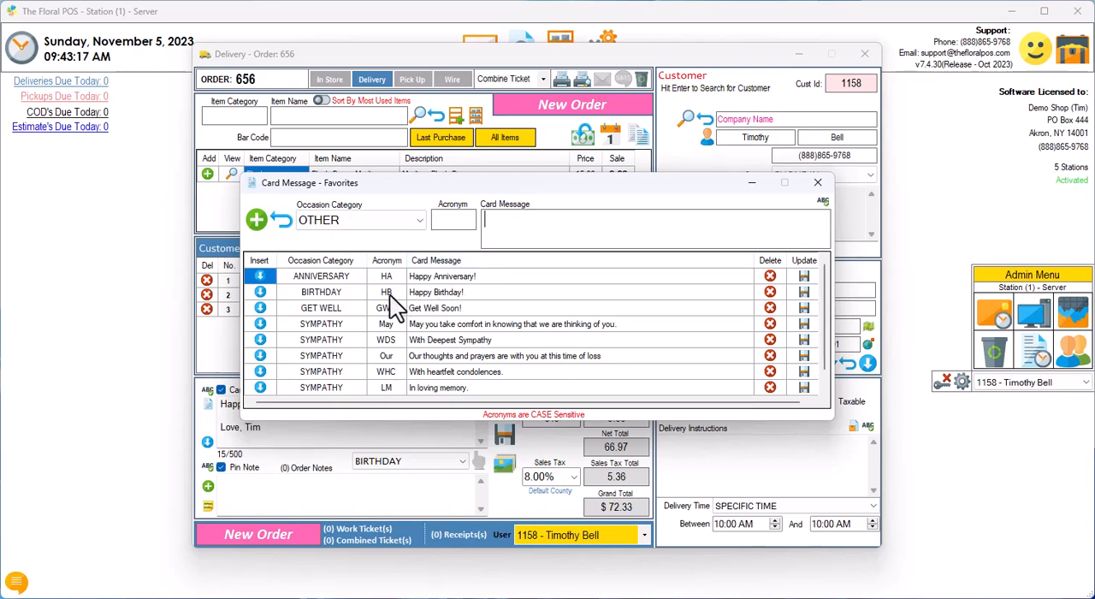
scroll(414, 324, down, 1)
scroll(411, 324, up, 1)
scroll(402, 314, down, 1)
scroll(397, 311, up, 1)
click(817, 184)
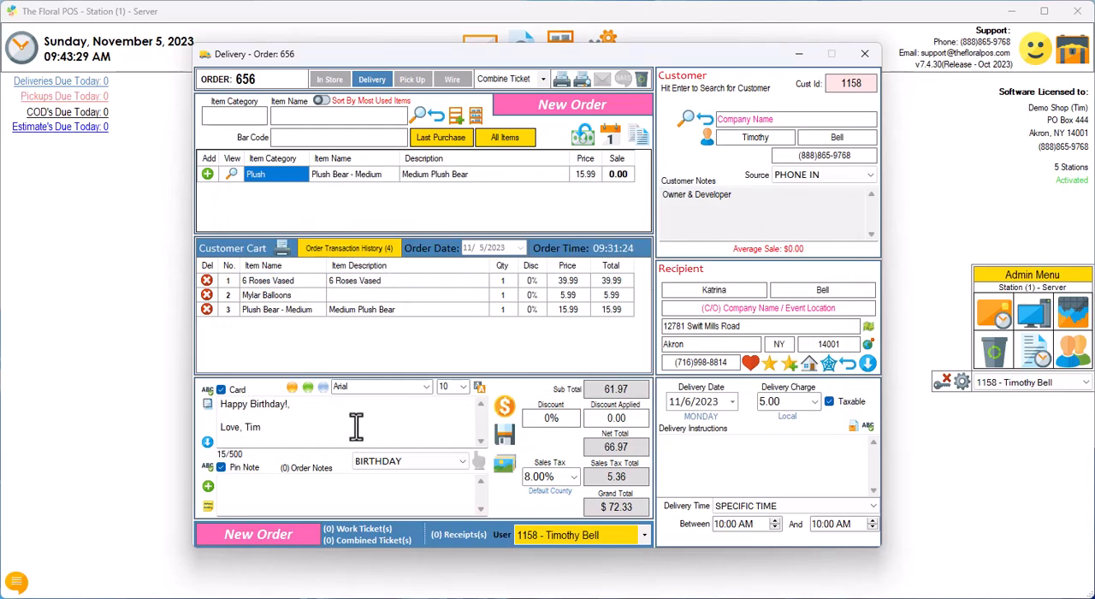
Step: Expand the card message area to its larger view and collapse it again, twice
click(206, 441)
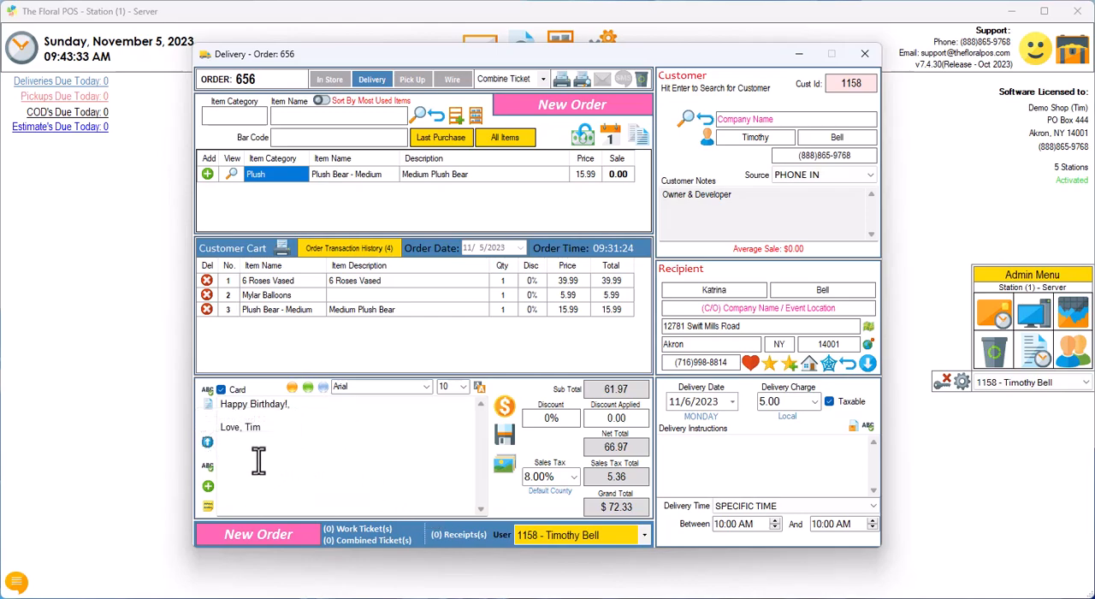
click(207, 441)
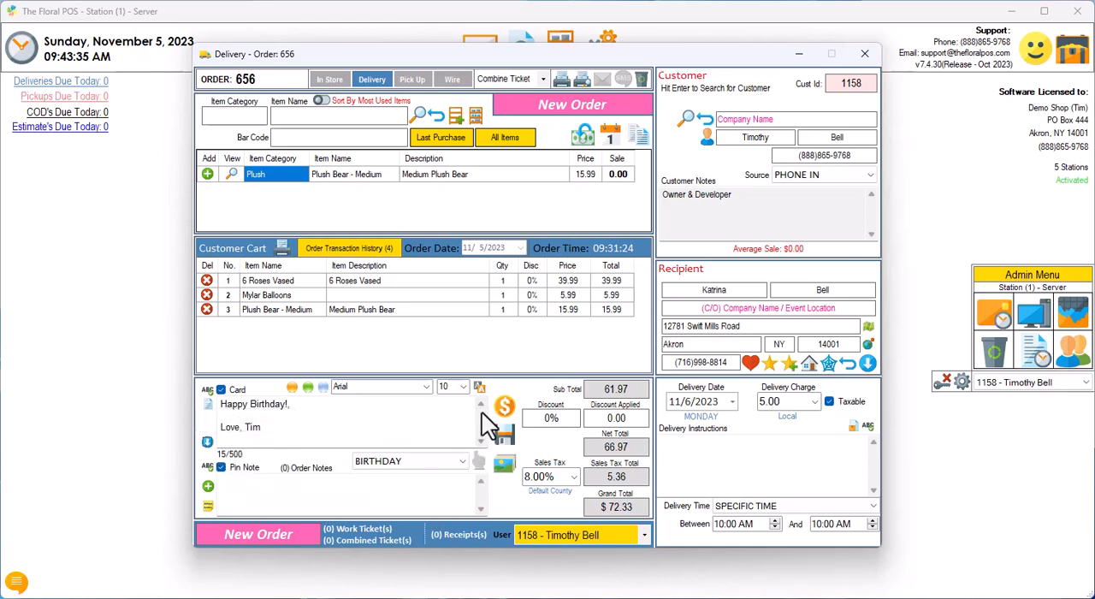
click(206, 442)
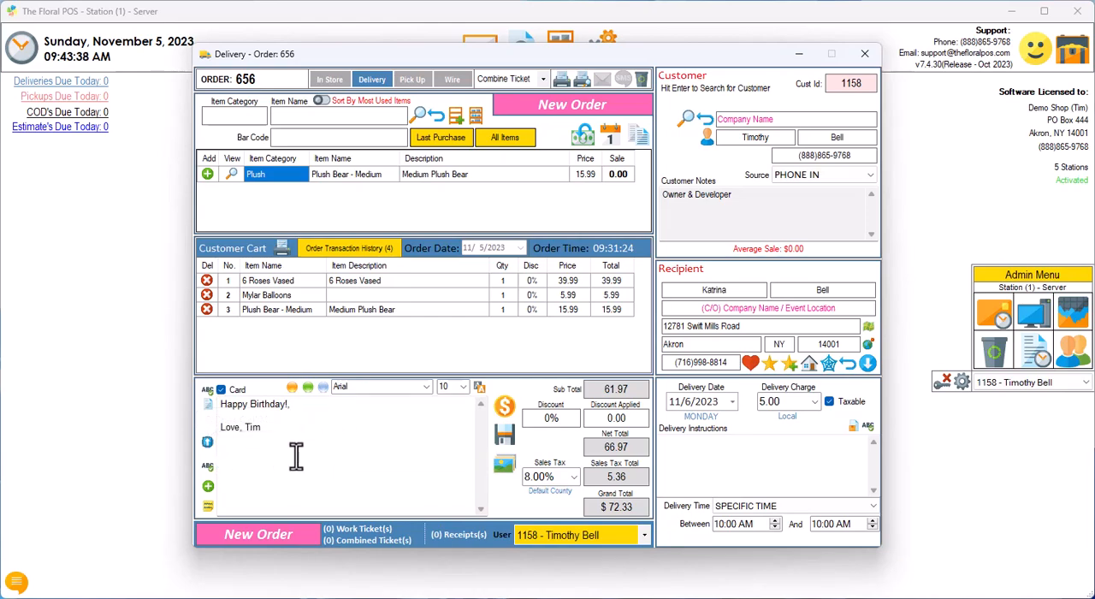
click(207, 442)
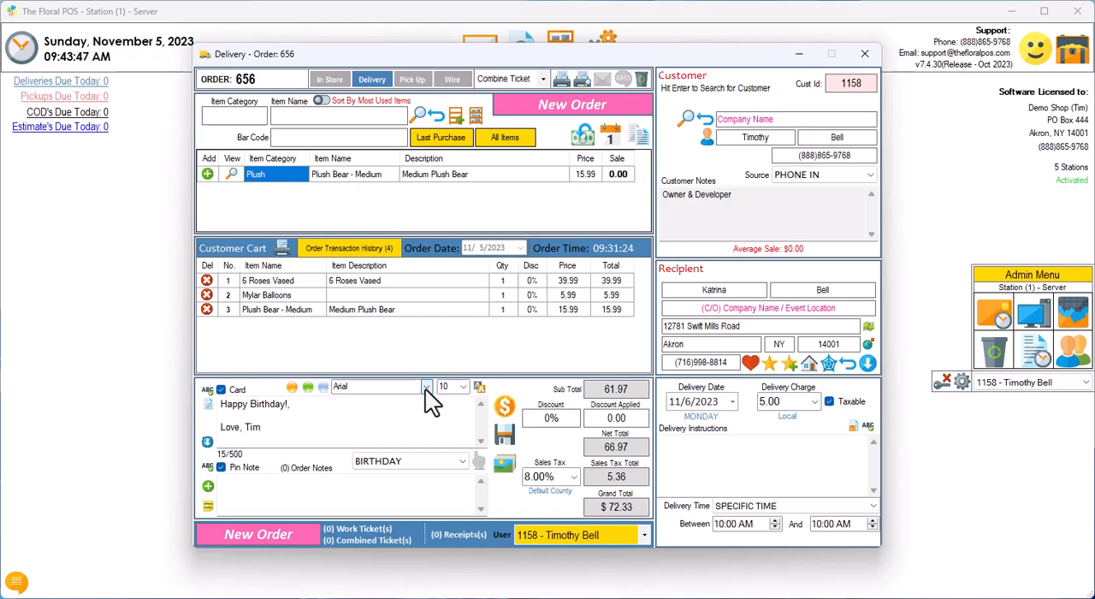
Step: Browse the available card message fonts and set the font to Bradley Hand ITC
click(425, 387)
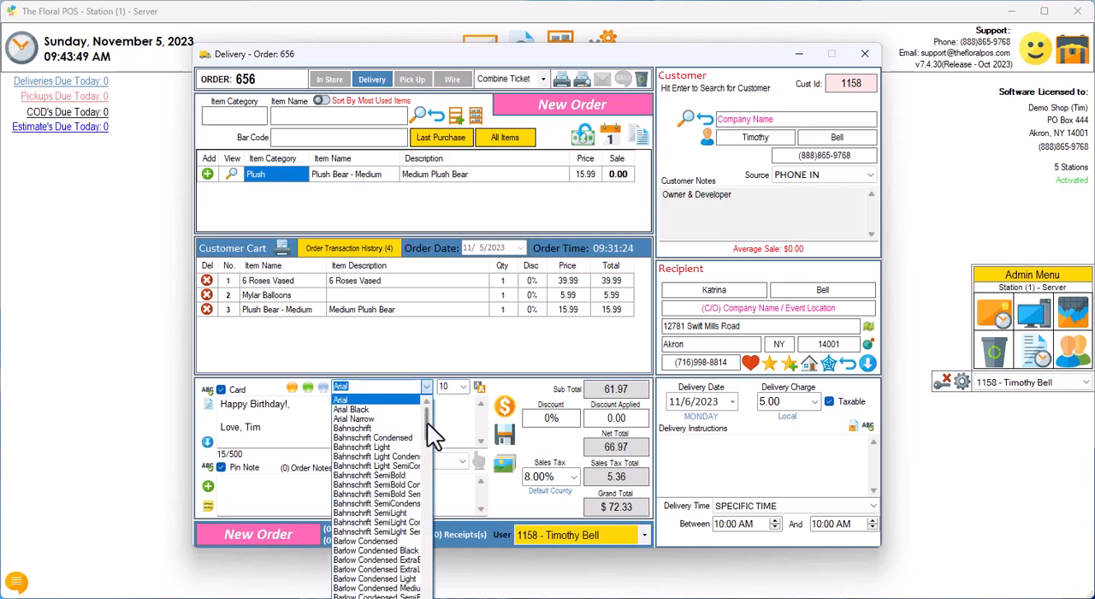
scroll(427, 423, down, 20)
scroll(377, 497, up, 7)
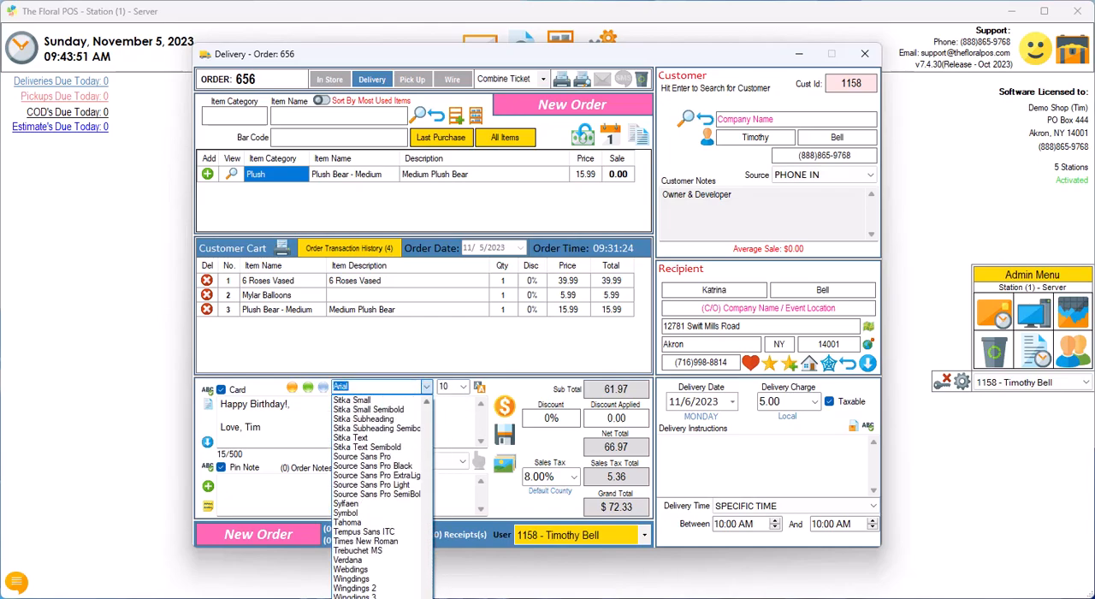
scroll(395, 539, up, 6)
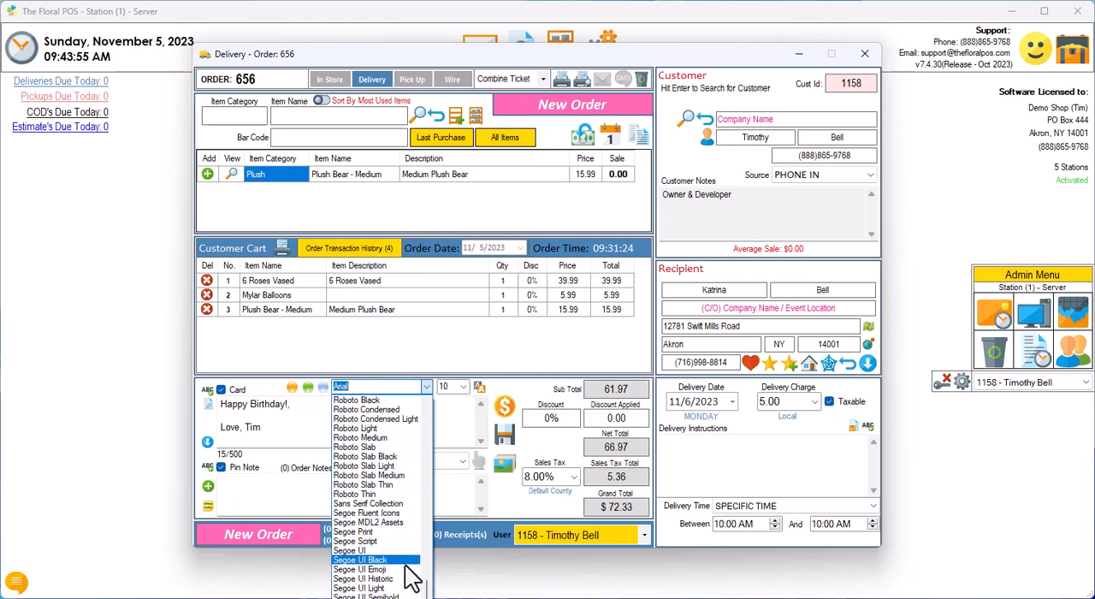
scroll(426, 580, up, 4)
scroll(425, 580, down, 7)
scroll(380, 497, down, 7)
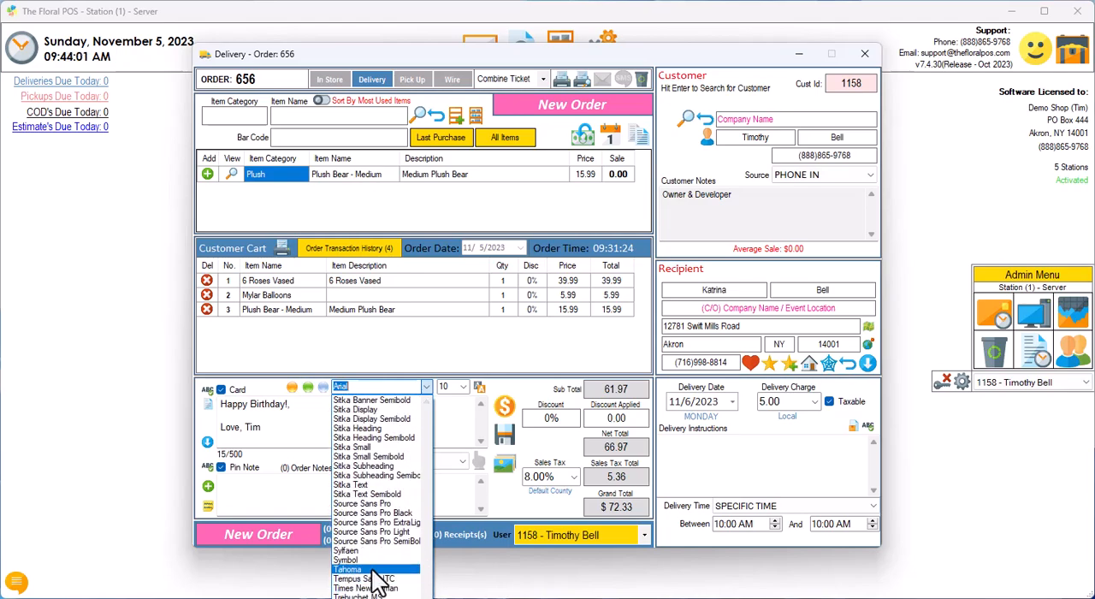
scroll(369, 495, up, 1)
scroll(368, 493, up, 6)
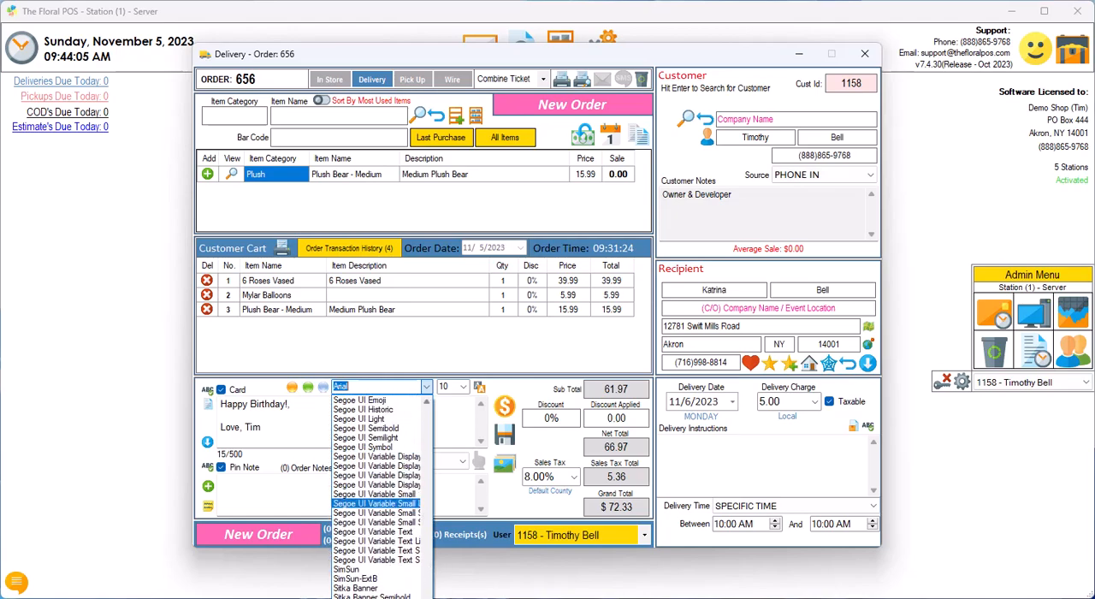
scroll(428, 589, down, 9)
drag(428, 598, 418, 428)
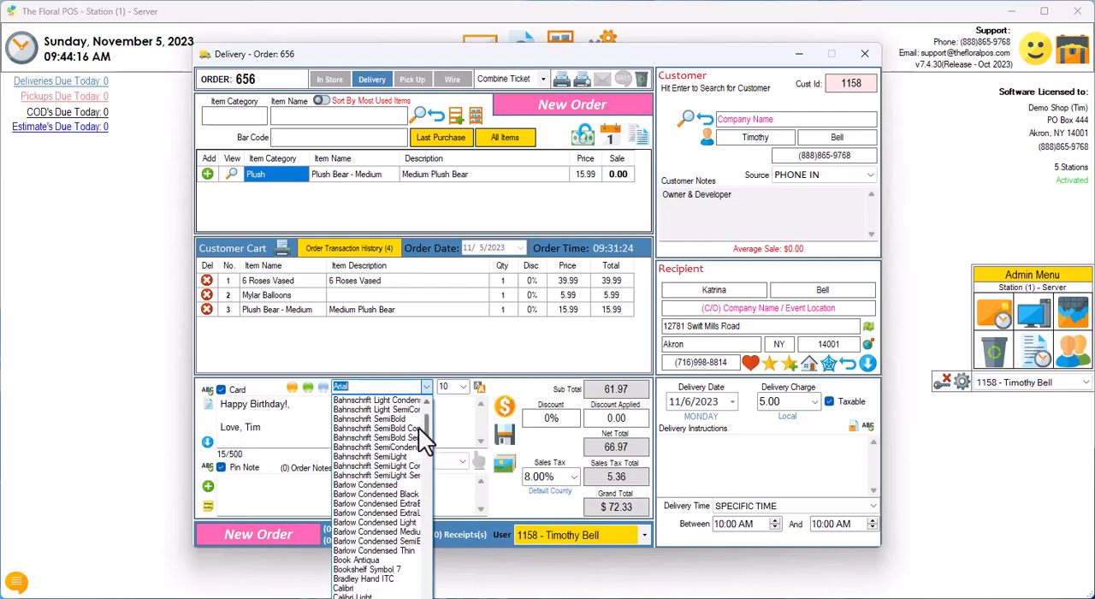
click(358, 581)
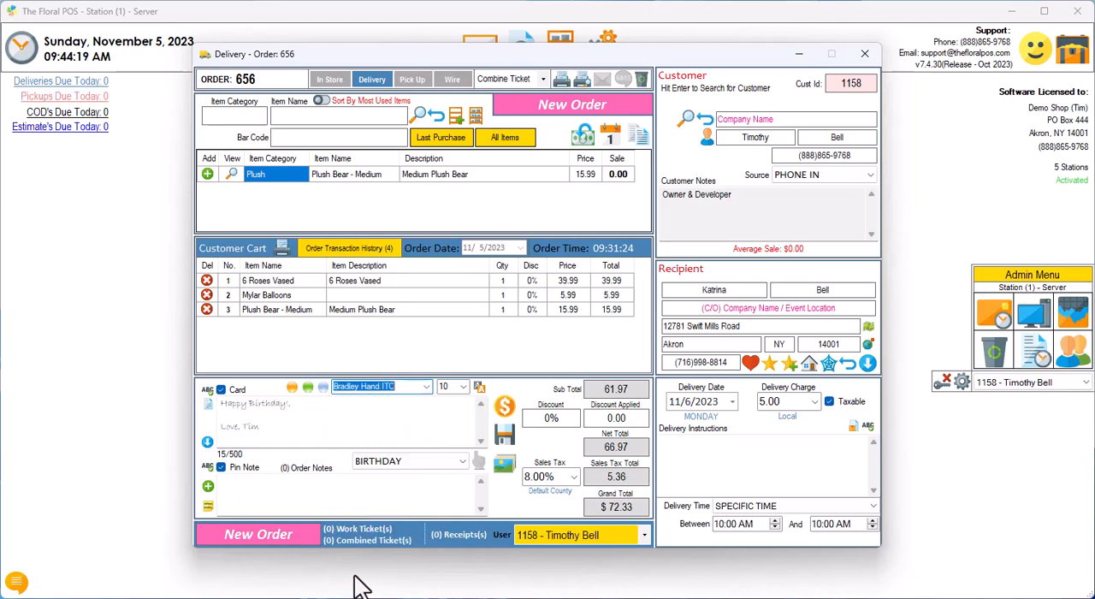
Step: Expand the card message area and try other fonts on the message, ending with Courier New
click(207, 441)
click(425, 386)
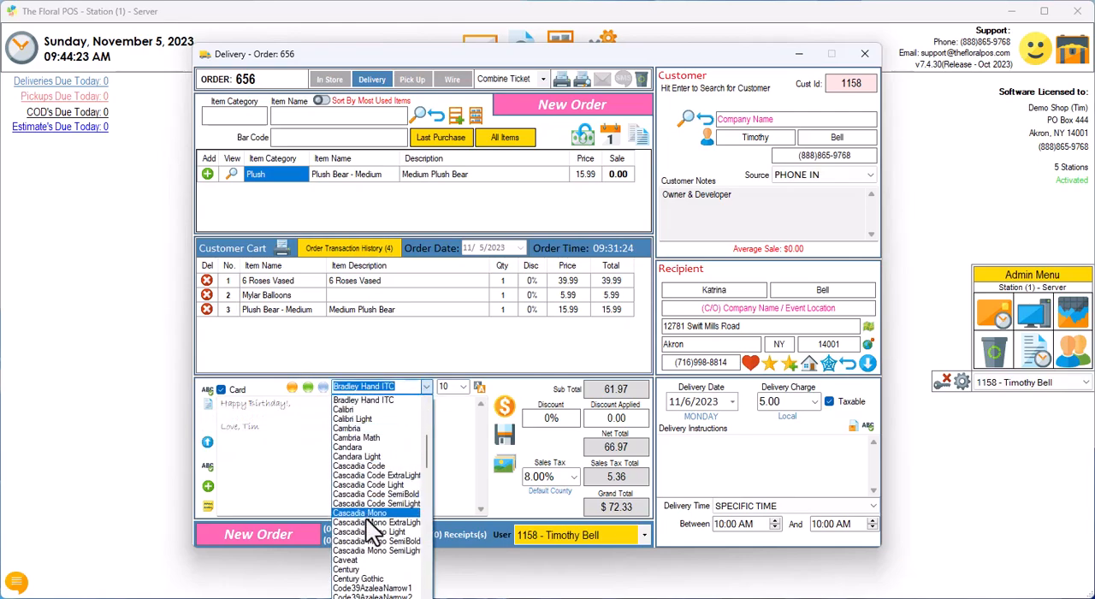
click(363, 522)
click(426, 386)
scroll(372, 505, down, 5)
click(360, 467)
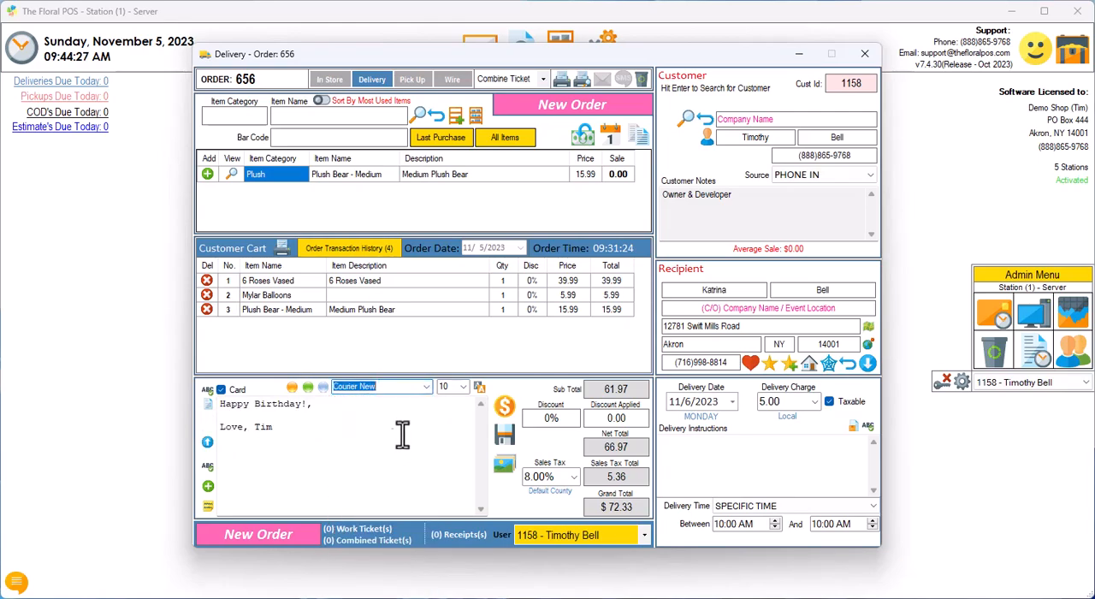
Step: Set the card message font to Javanese Text
click(427, 386)
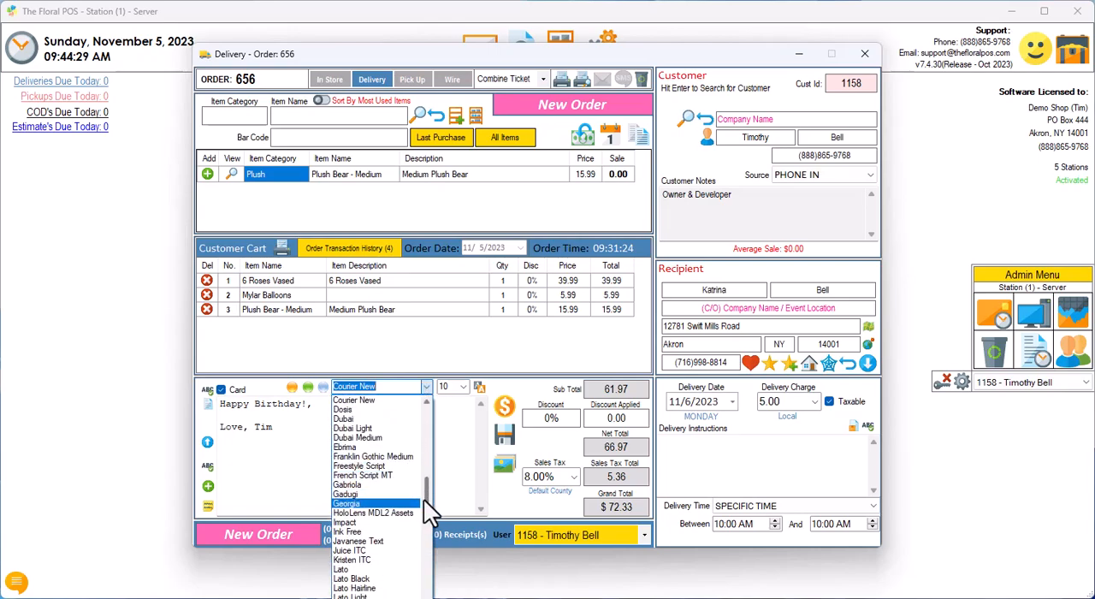
scroll(418, 500, down, 5)
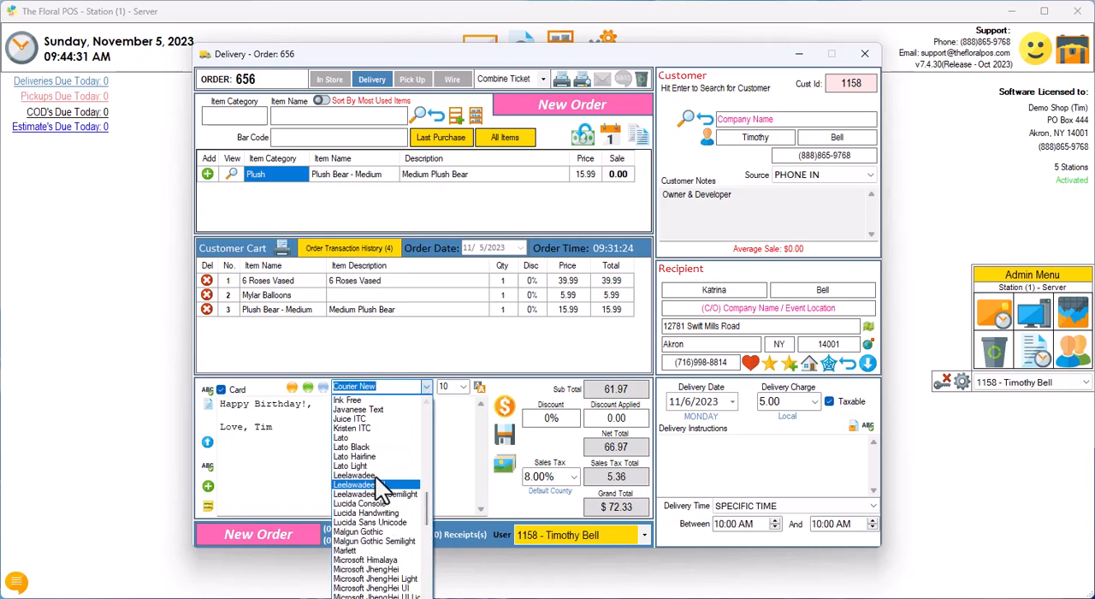
click(376, 409)
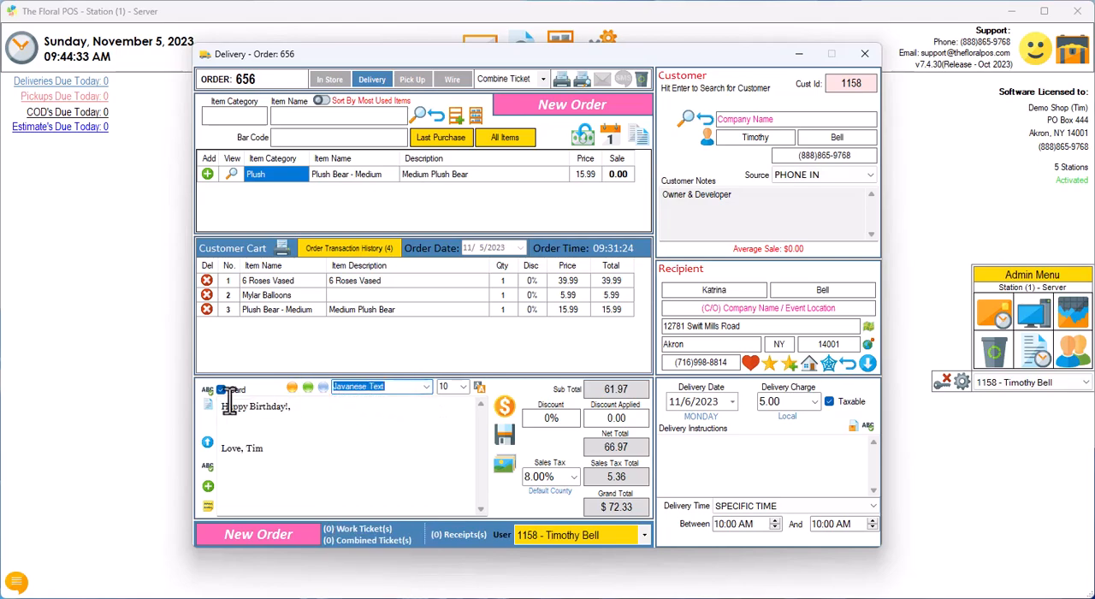
Step: Try font size 14 on the card message, and set the size back to 10
click(463, 387)
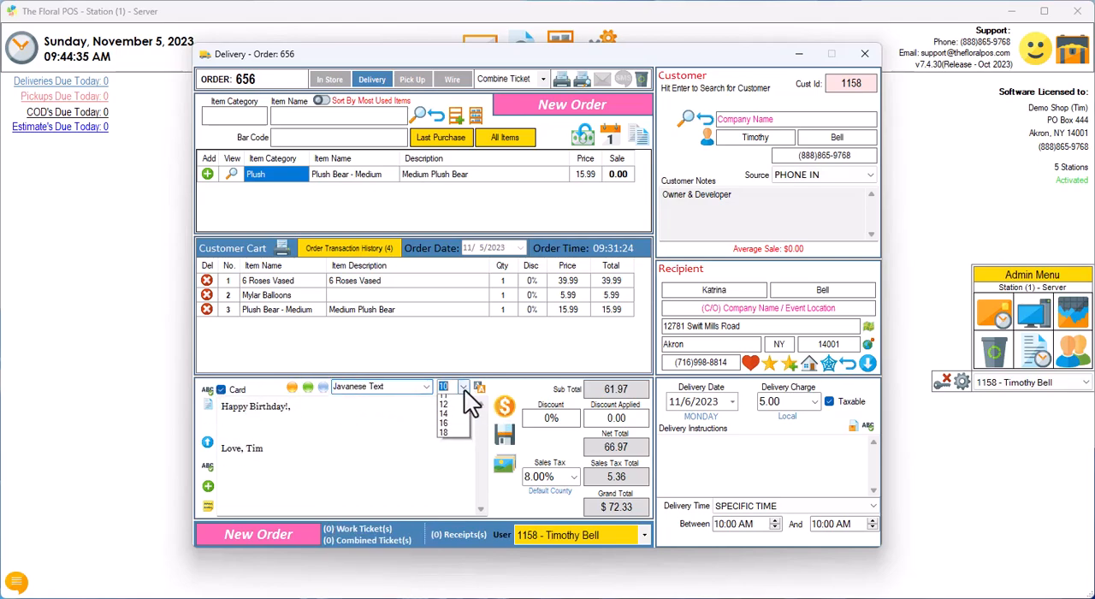
click(444, 446)
click(460, 387)
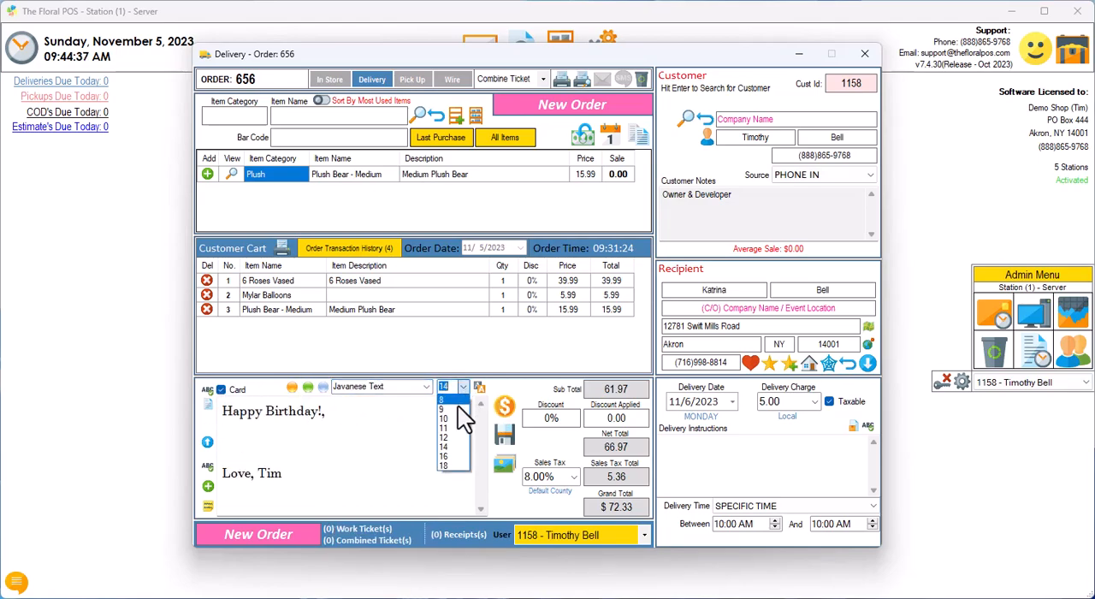
click(451, 418)
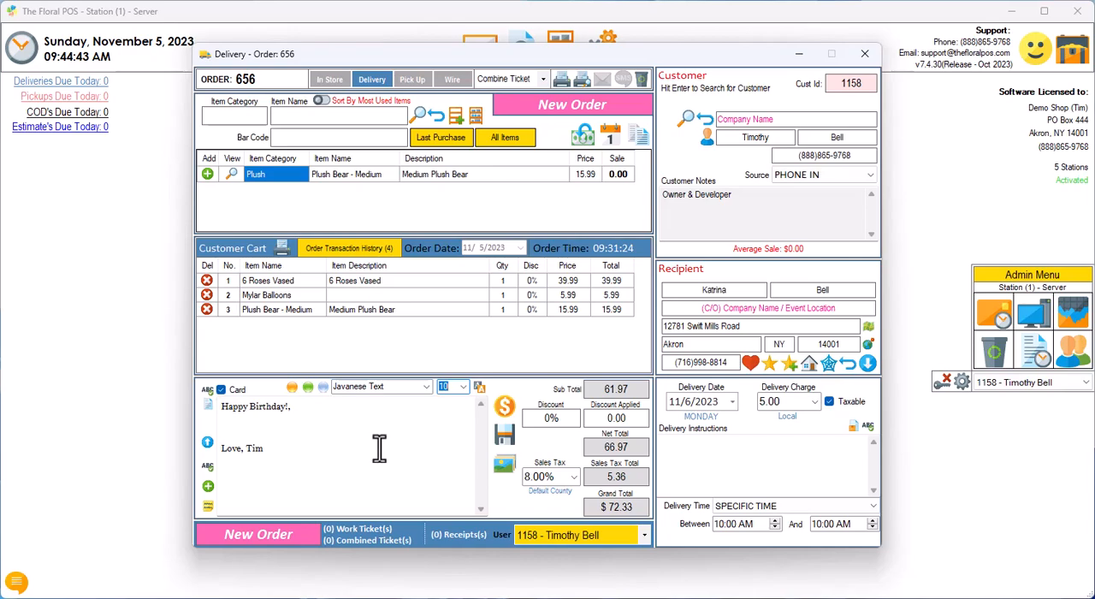
drag(284, 450, 218, 402)
click(334, 458)
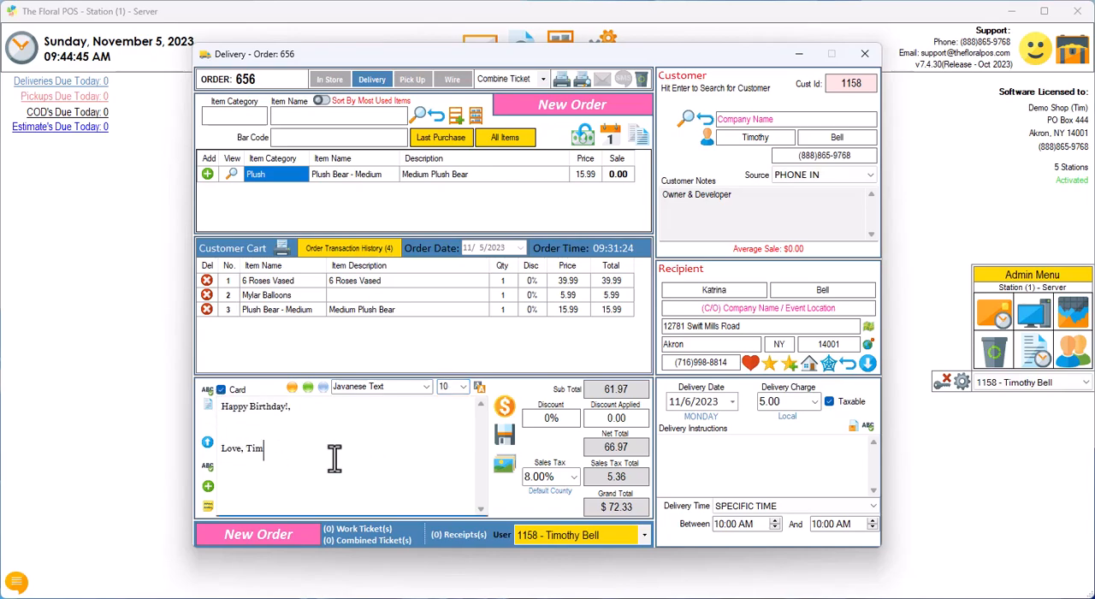
Step: Open the favorite fonts from the card message area and add Arial Narrow and Cambria as favorites
click(426, 387)
drag(427, 496, 479, 424)
click(482, 387)
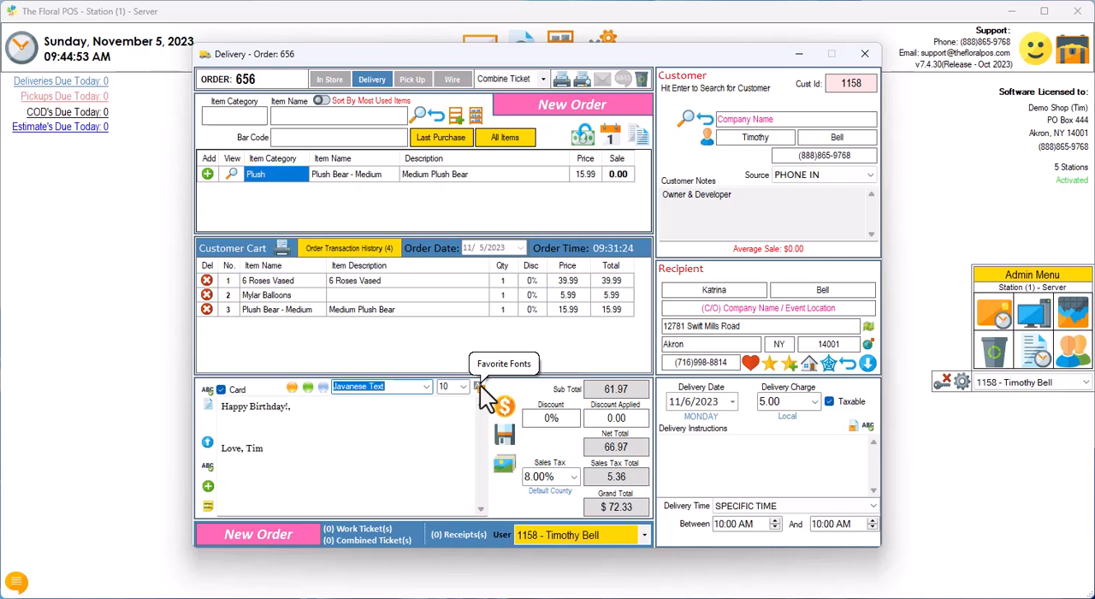
click(478, 385)
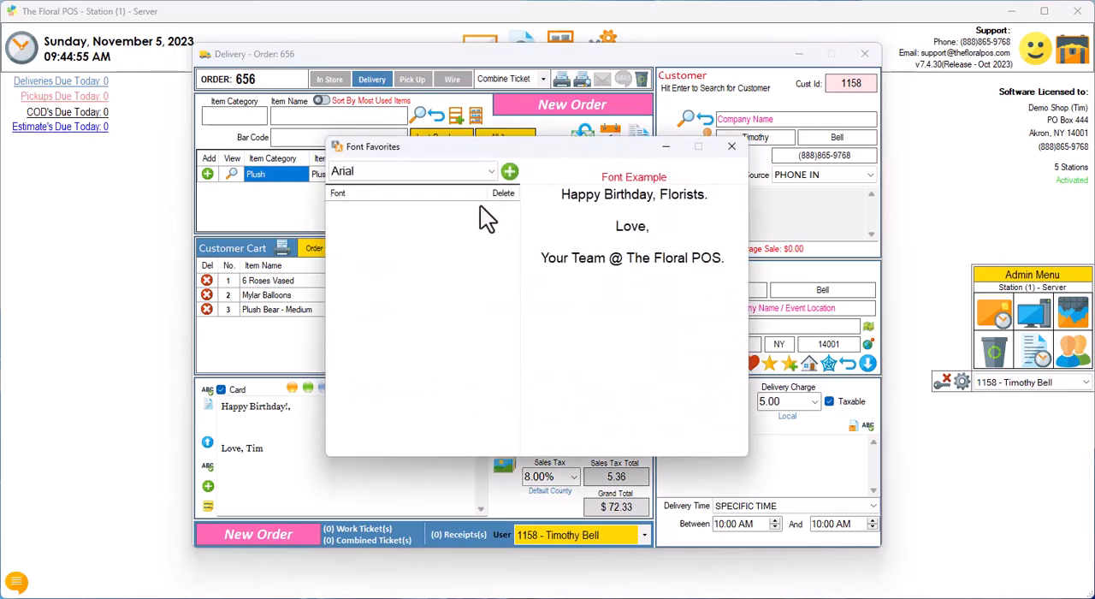
click(490, 172)
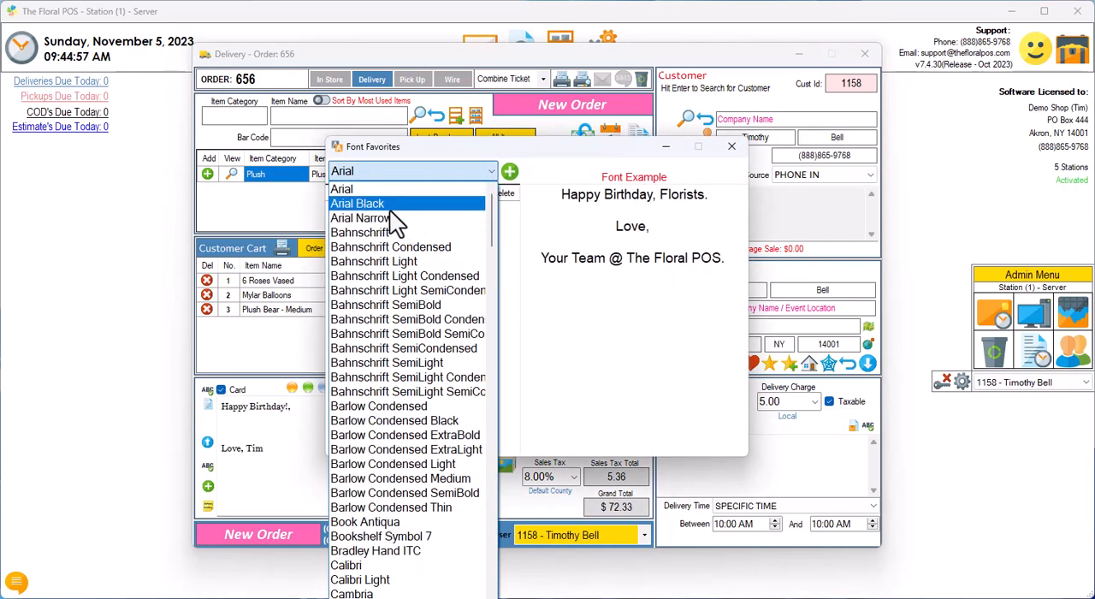
click(386, 218)
click(510, 172)
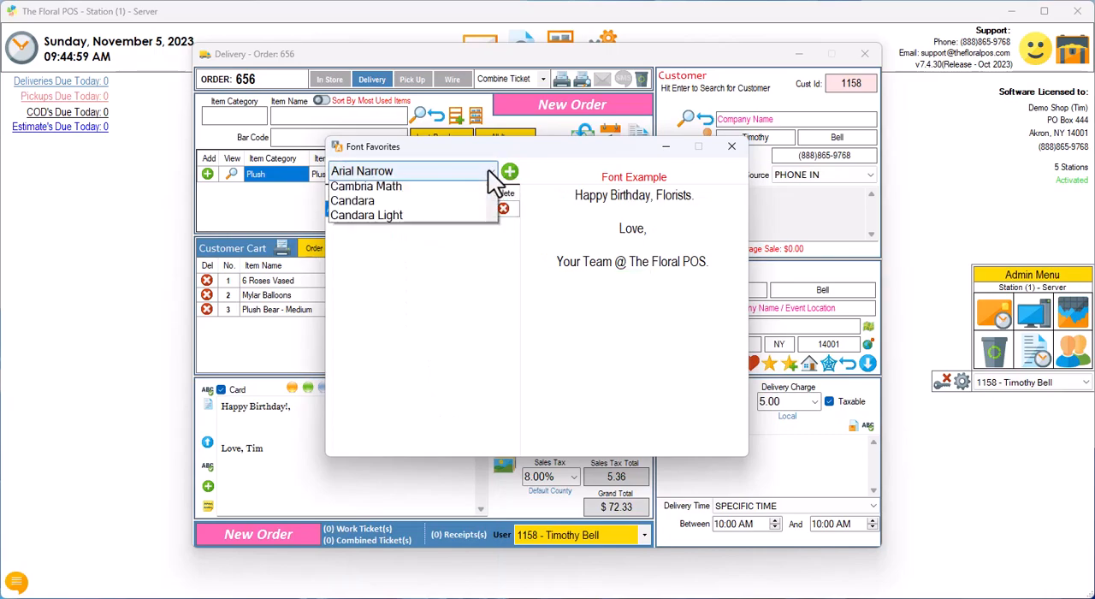
click(490, 172)
click(364, 565)
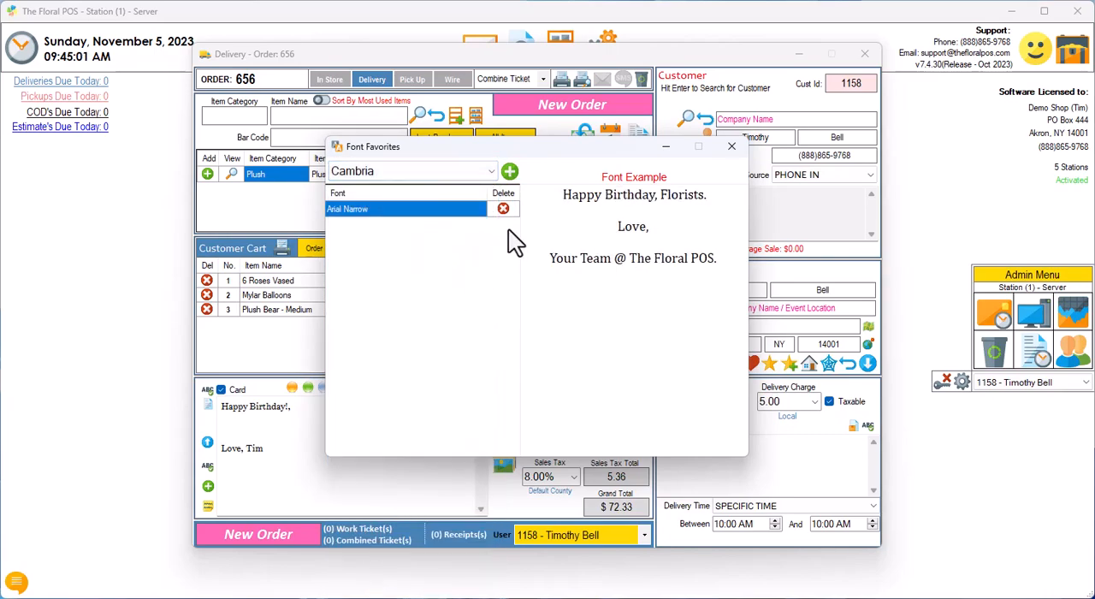
click(510, 169)
Step: Add Kristen ITC to the favorite fonts and close the Font Favorites window
click(489, 172)
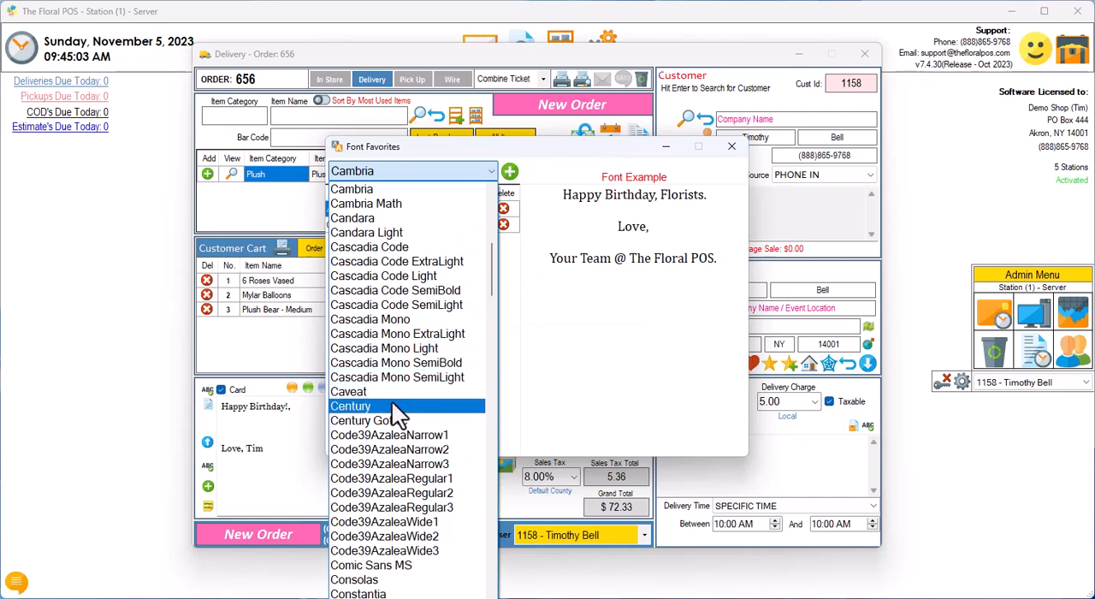
scroll(410, 445, down, 4)
scroll(365, 538, down, 4)
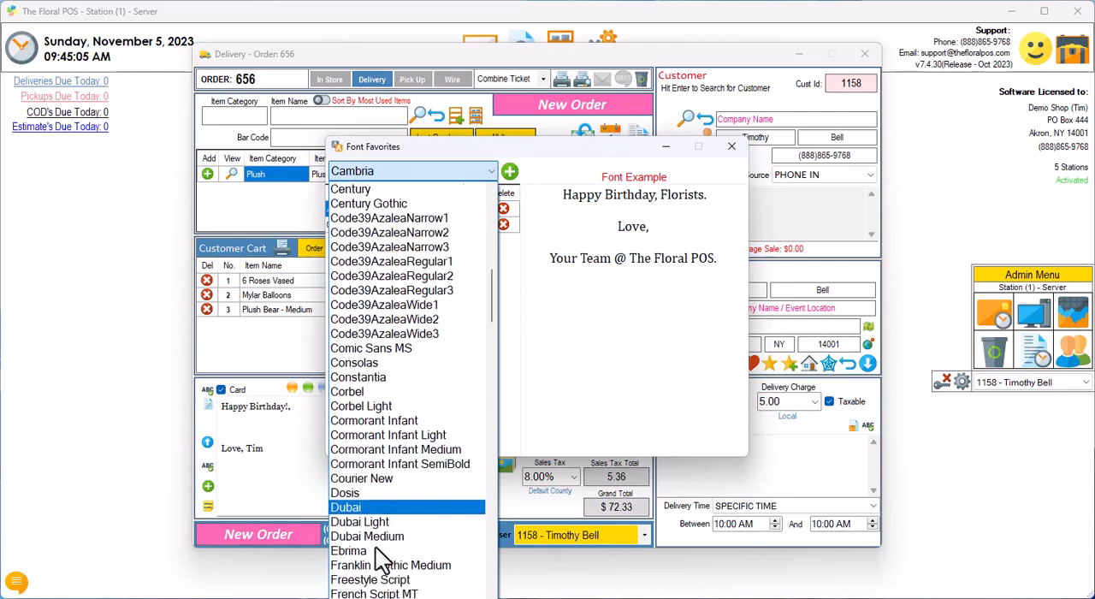
scroll(384, 586, down, 4)
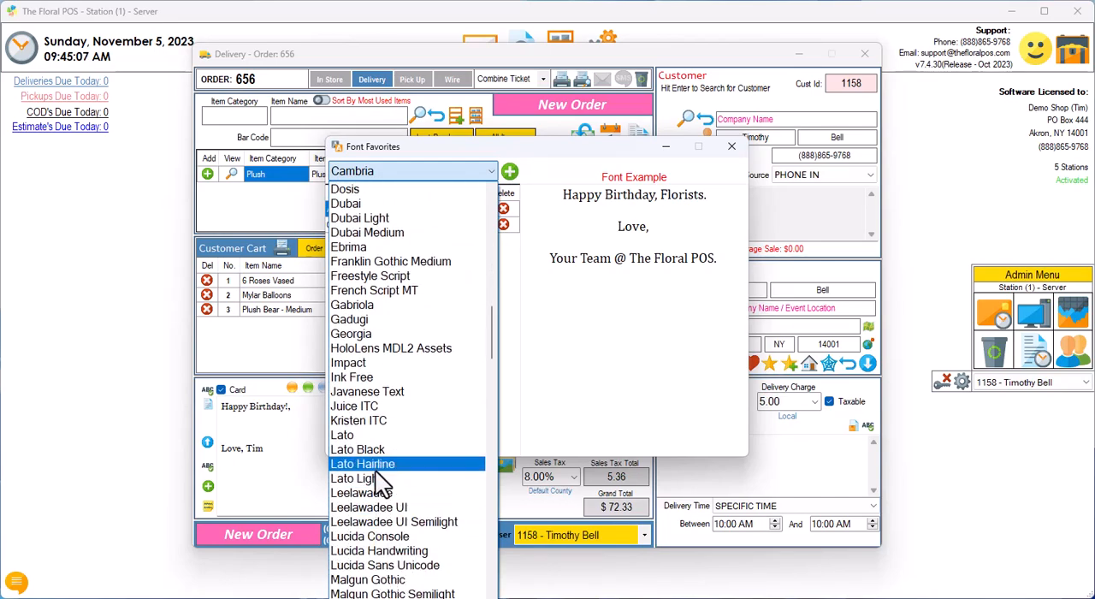
click(368, 421)
click(510, 172)
click(731, 146)
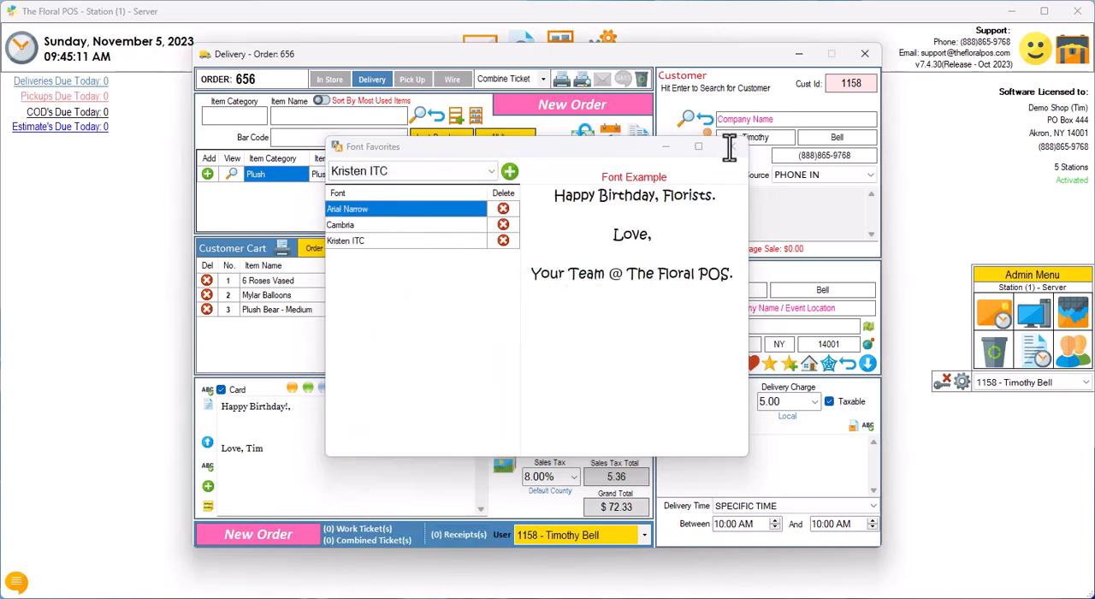
Step: Try the favorite fonts Cambria and Kristen ITC on the card message, and set the font back to Javanese Text
click(427, 387)
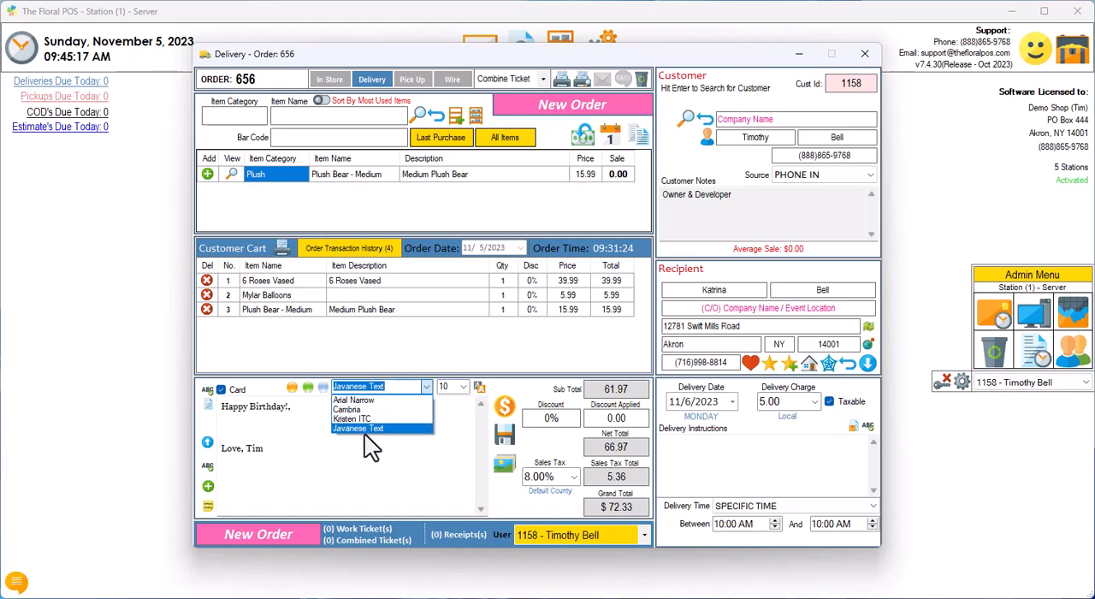
click(376, 411)
click(426, 387)
click(389, 419)
click(426, 387)
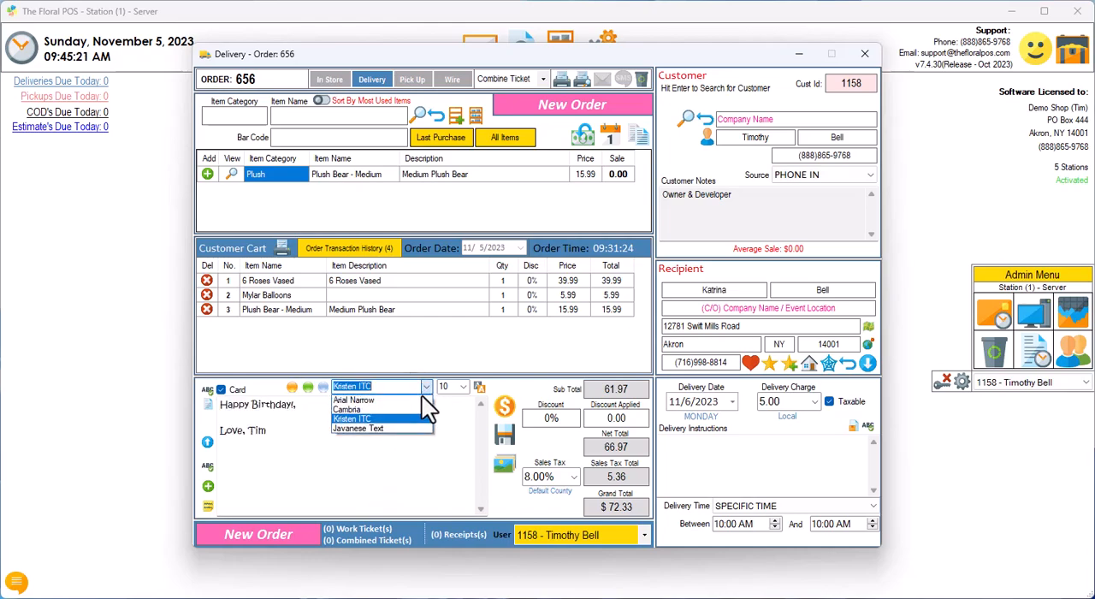
click(379, 430)
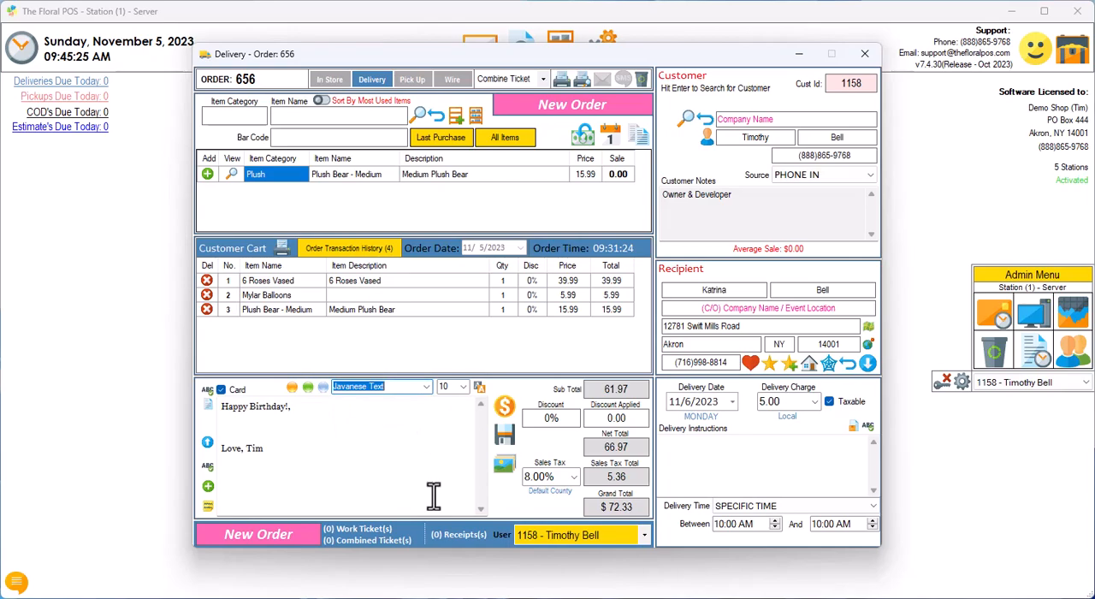
Step: Collapse the card message area, view the notes window for the order, and close it without adding a note
click(206, 443)
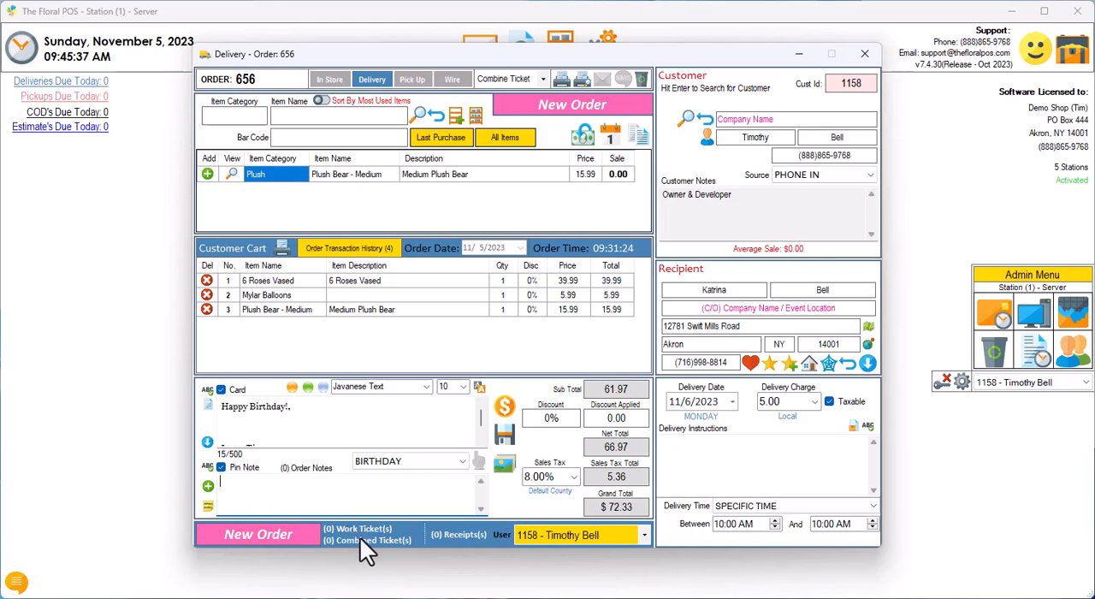
click(209, 507)
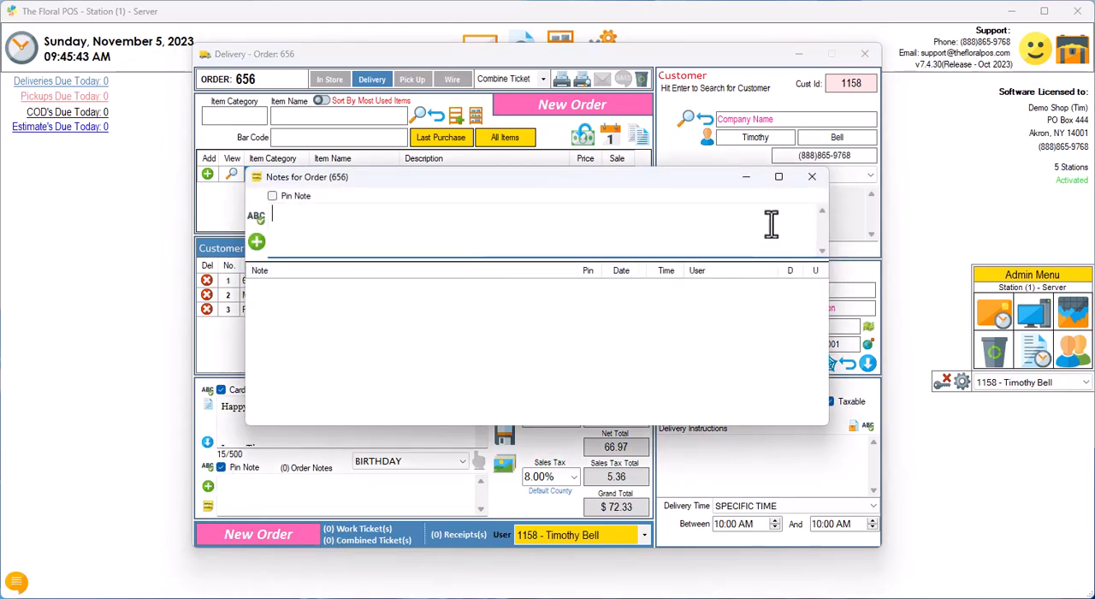
click(809, 177)
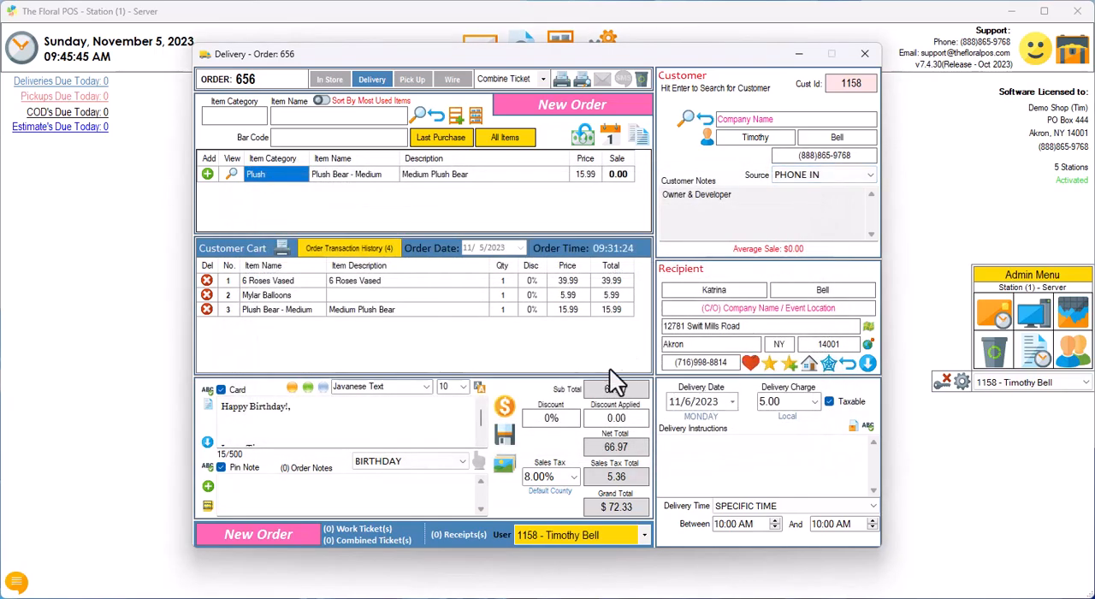
Step: Add a cash payment of 72.33 to the order with receipt, work ticket and combined printing and all emailing switched off
click(506, 408)
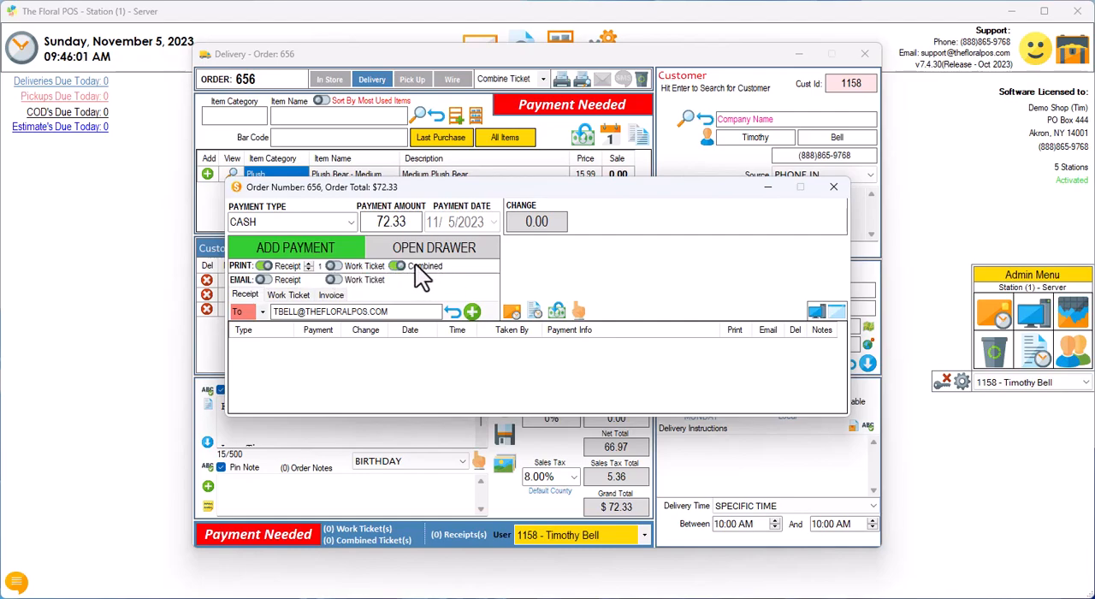
click(333, 266)
click(265, 280)
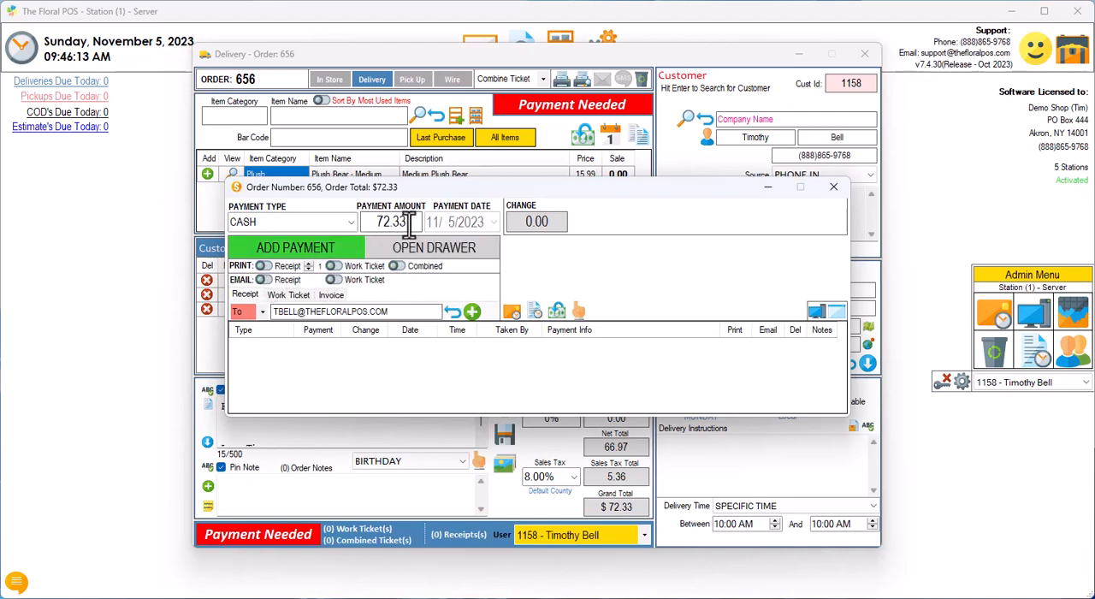
click(305, 249)
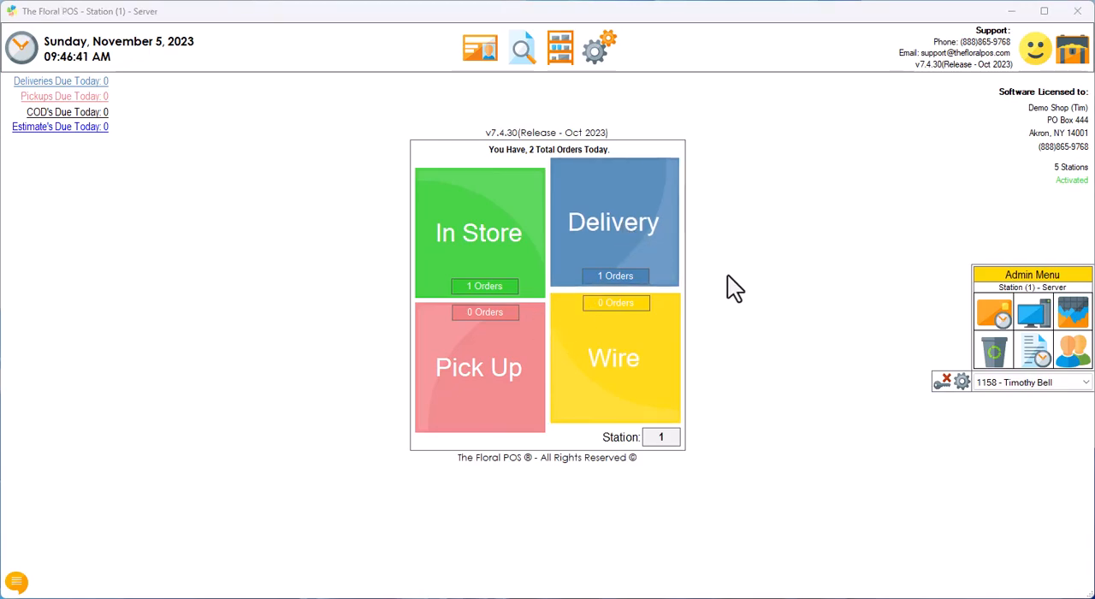
Step: In a new delivery order, add 6 Roses Vased and Plush Bear - Medium to the cart
text(ros)
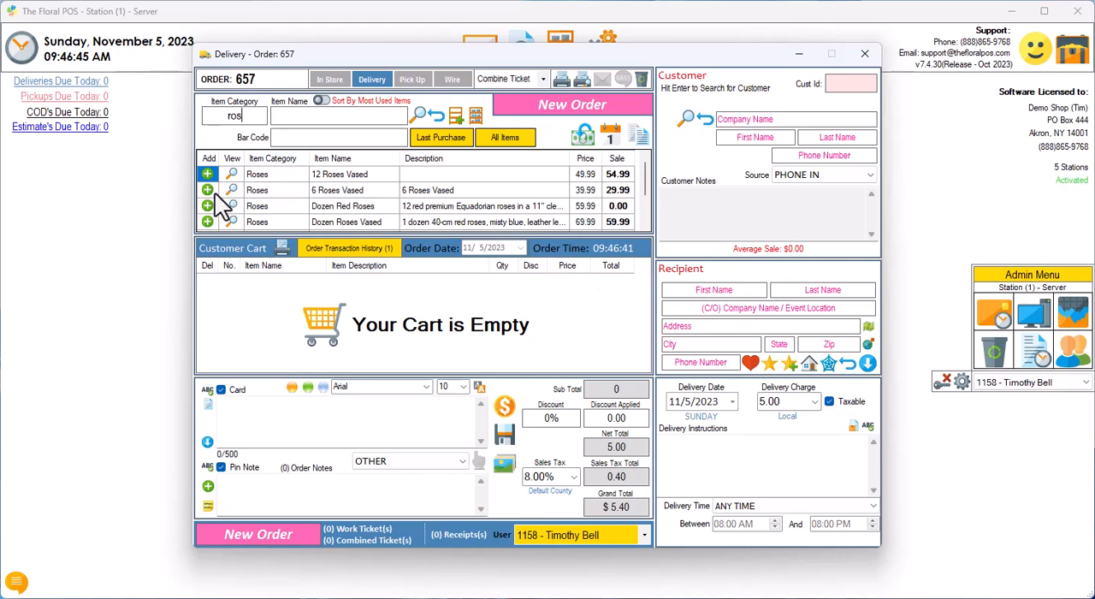
click(208, 190)
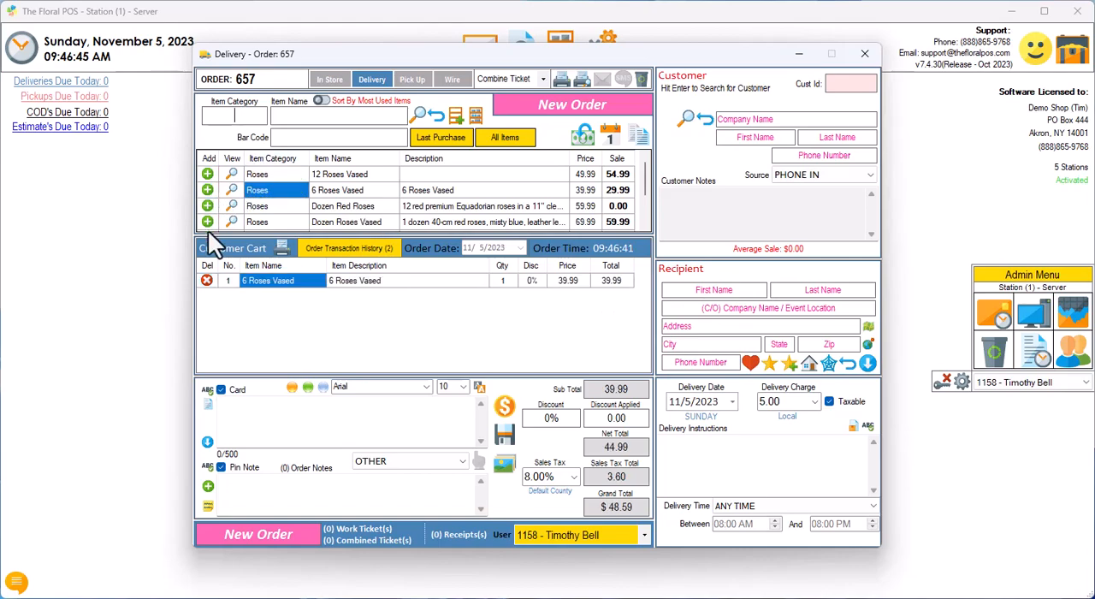
text(plus)
click(205, 172)
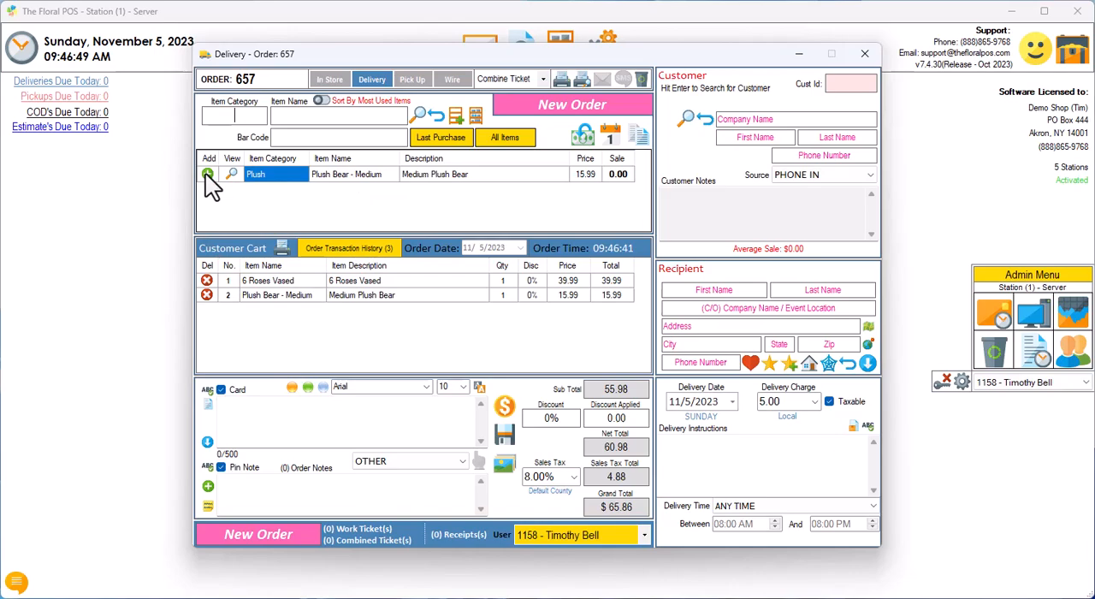
Step: Look up the customer by first and last name and load the existing record into the order
click(762, 142)
key(Tab)
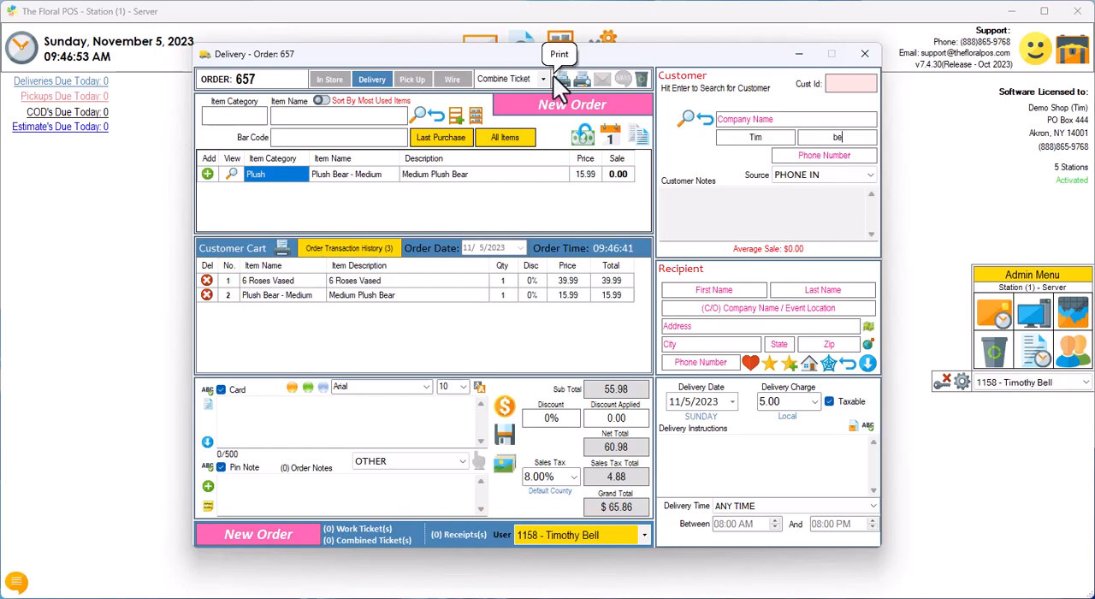
key(Return)
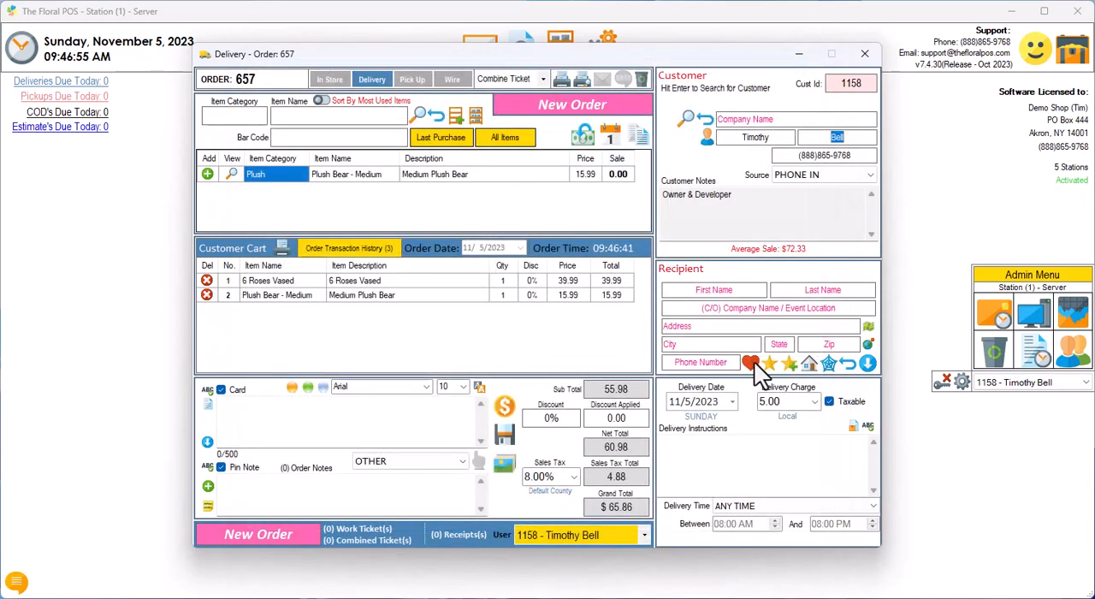
Step: Use the third person in the customer's saved recipients as the recipient, and set the delivery date to 11/7/2023
click(751, 362)
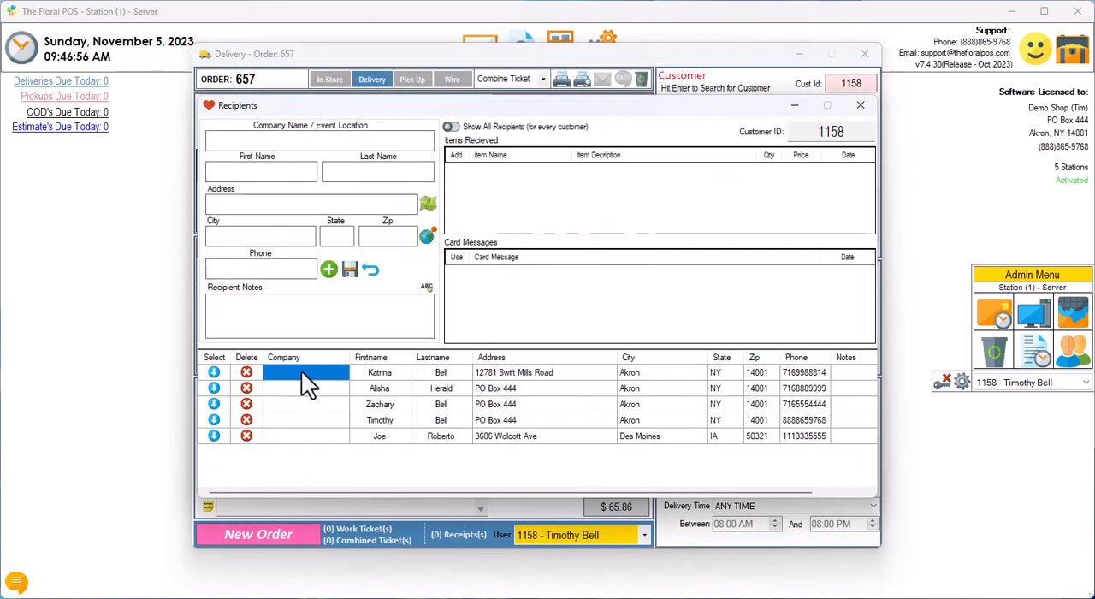
click(214, 404)
click(732, 401)
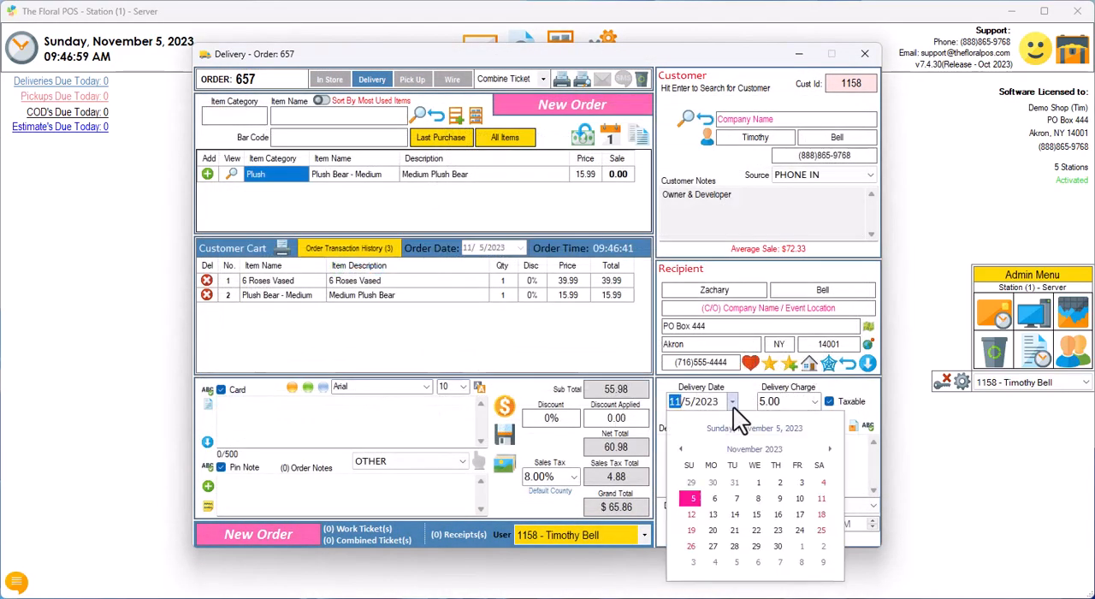
click(730, 503)
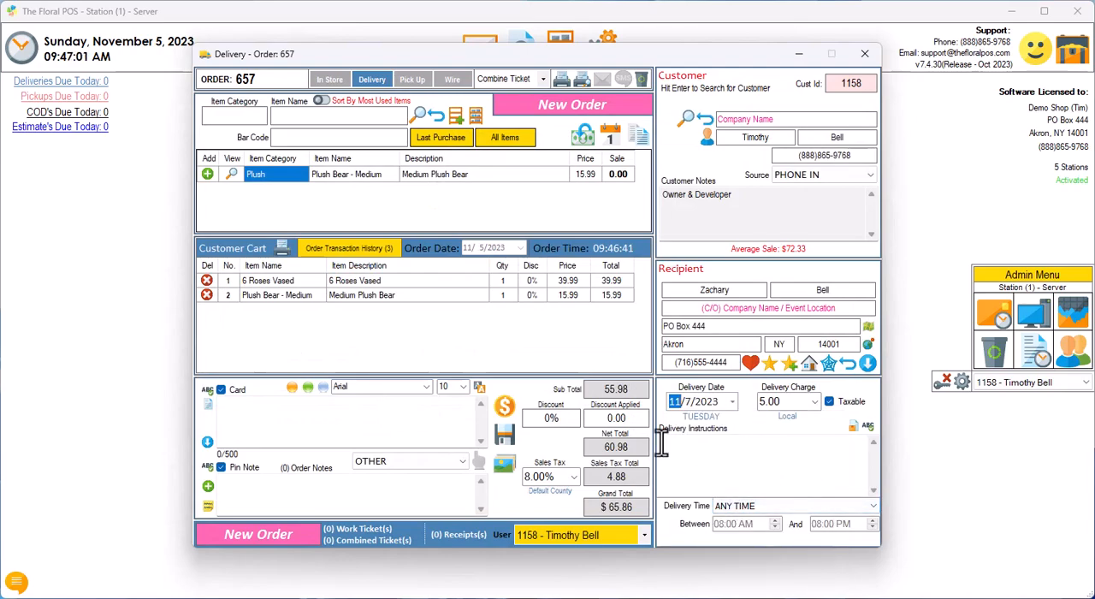
Step: Write the card message "HB," with "Love, Dad" below it and expand the HB shorthand to "Happy Birthday!"
click(281, 409)
text(HB,)
key(Return)
key(Return)
text(Lovem)
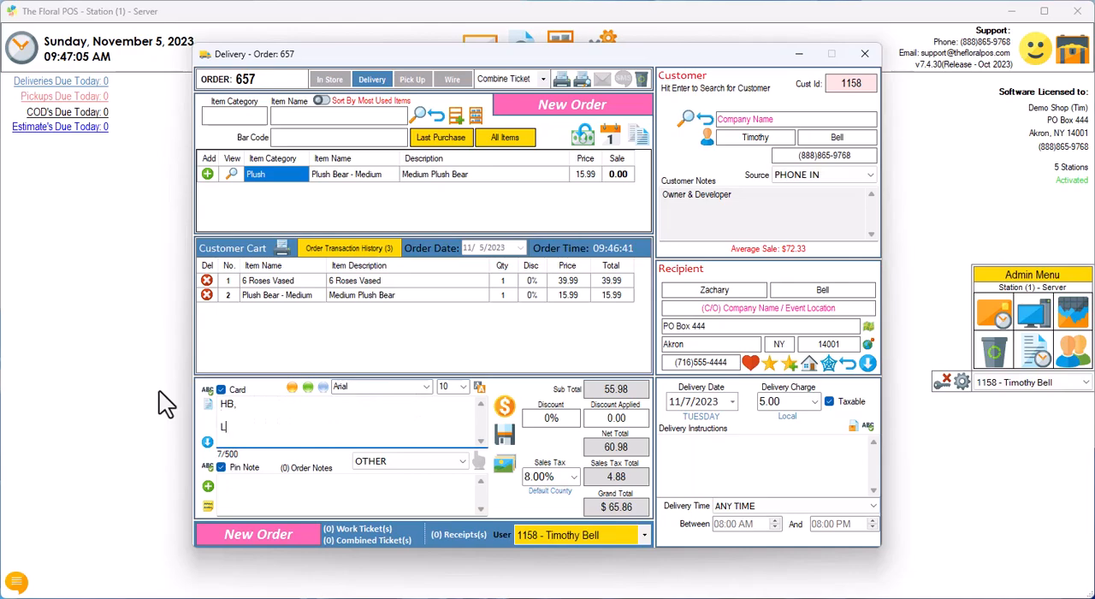
key(BackSpace)
text(, Dad)
click(290, 390)
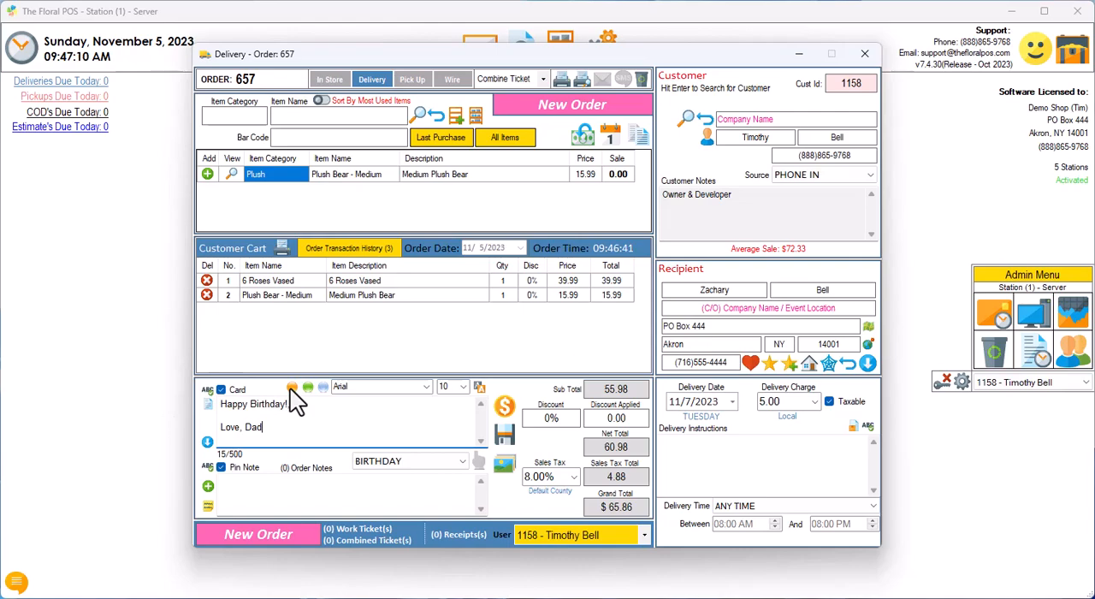
Step: Add a cash payment of 70 to the delivery order with receipt and combined printing switched off, and dismiss the change display
click(503, 406)
click(262, 266)
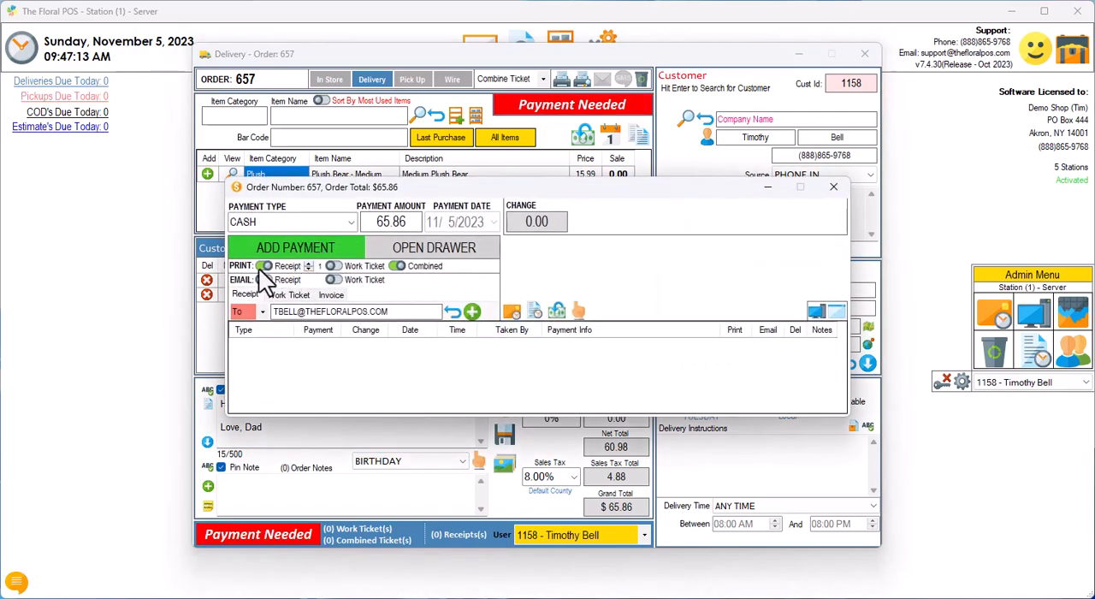
click(425, 221)
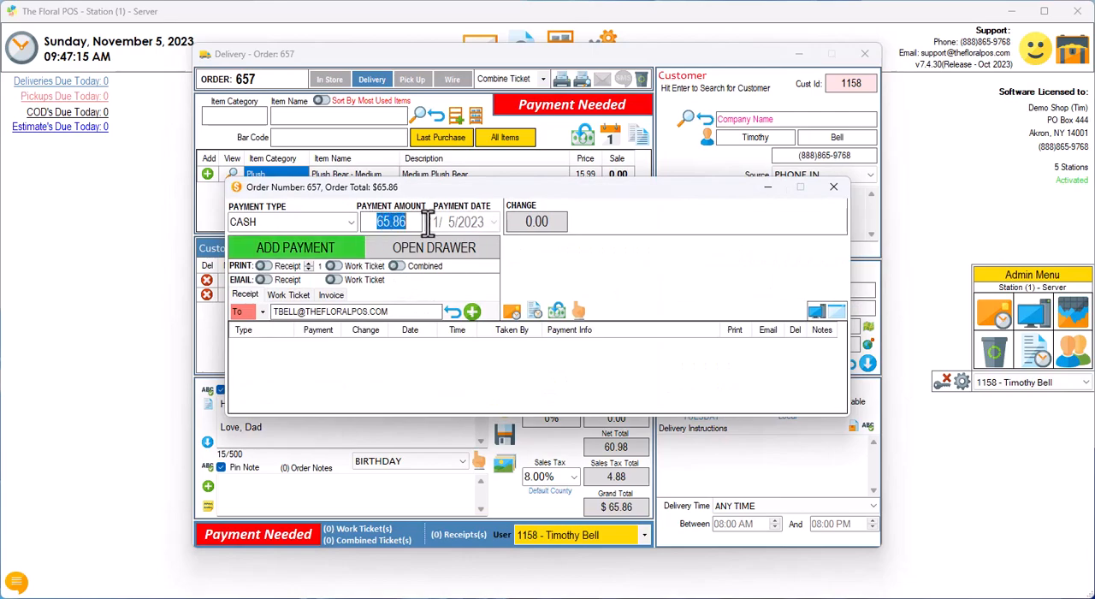
text(70)
click(325, 245)
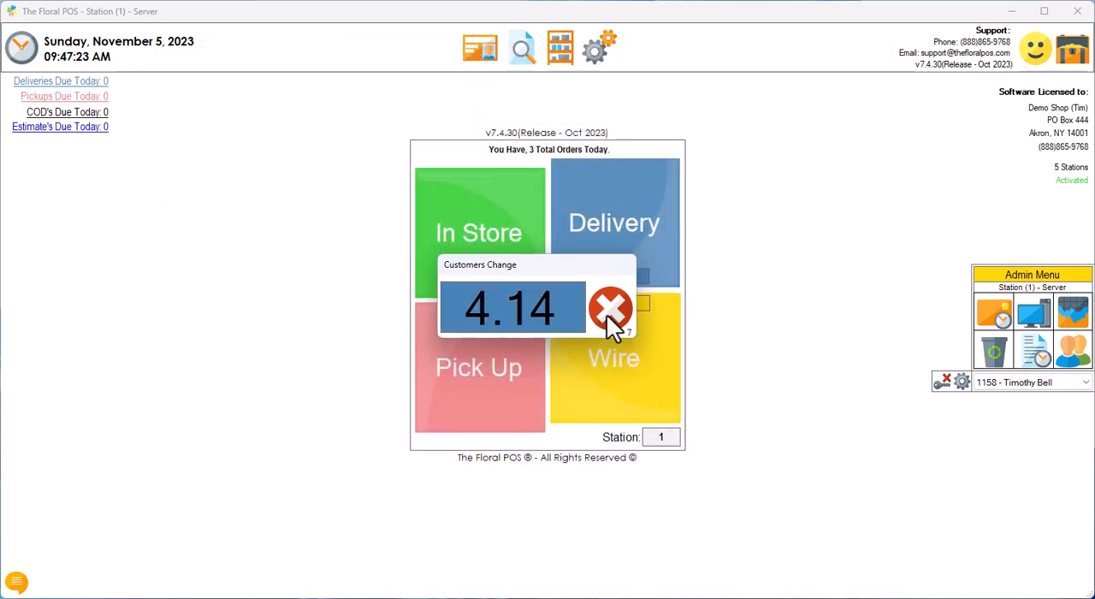
click(608, 313)
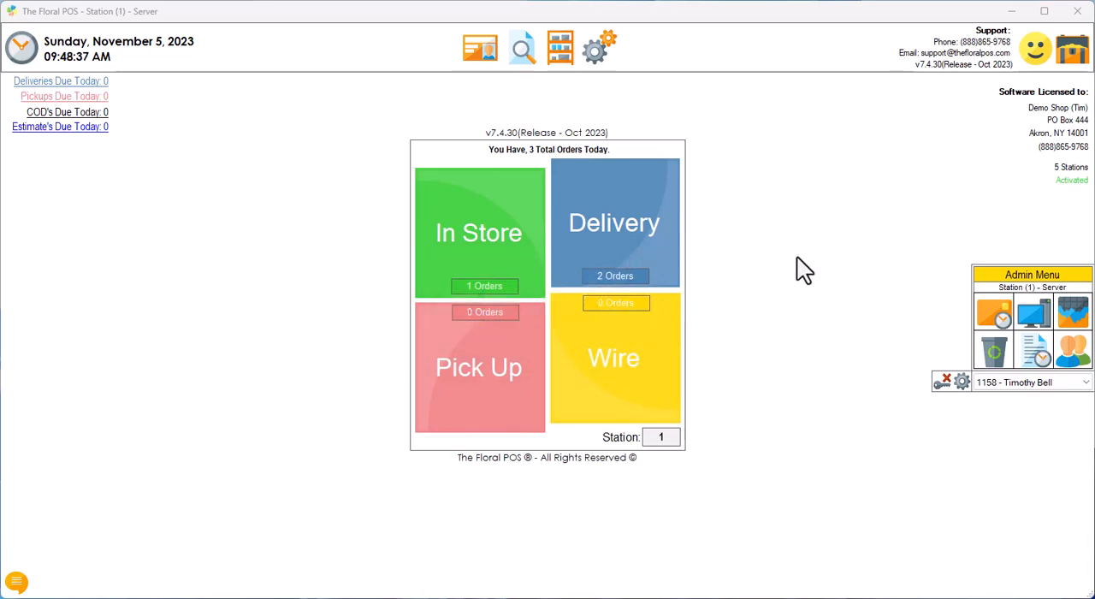
Step: Start a new pickup order and add Dozen Red Roses and Plush Bear - Medium to the cart
click(469, 377)
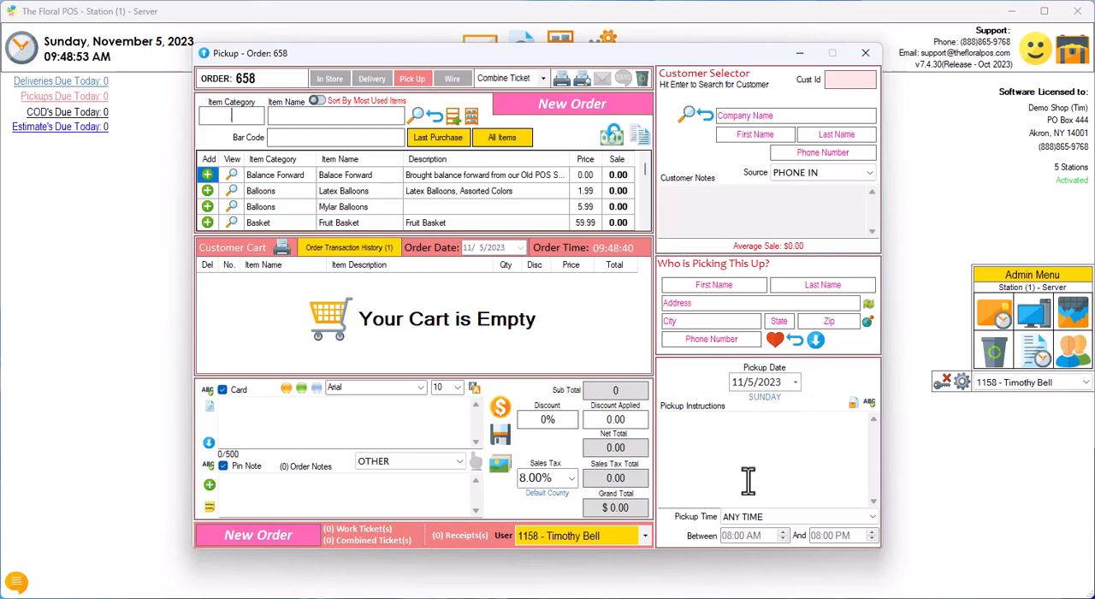
text(ros)
click(207, 206)
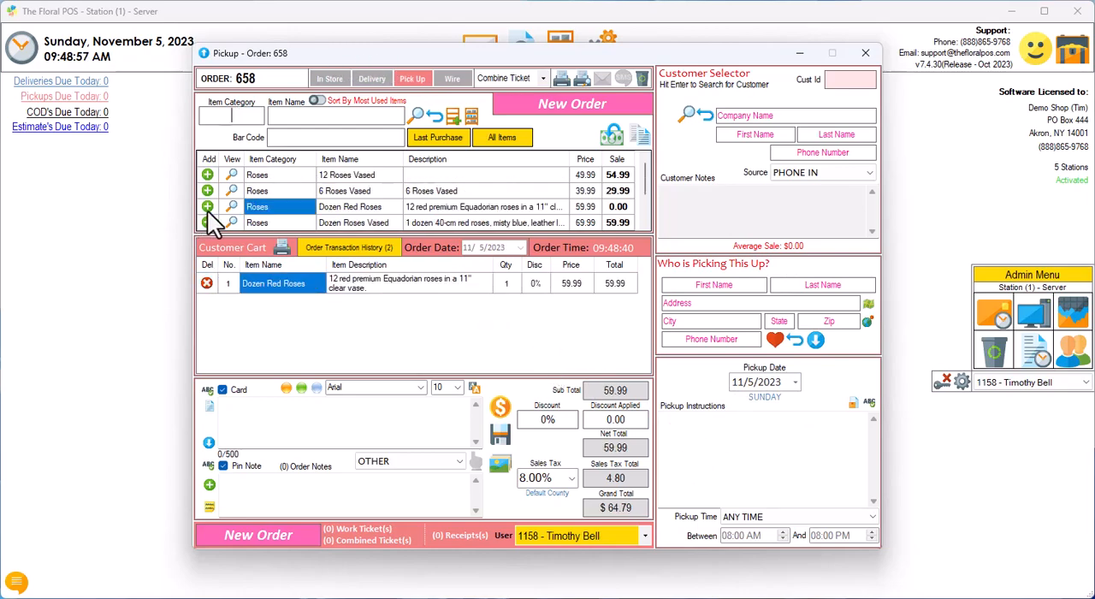
text(plus)
click(207, 175)
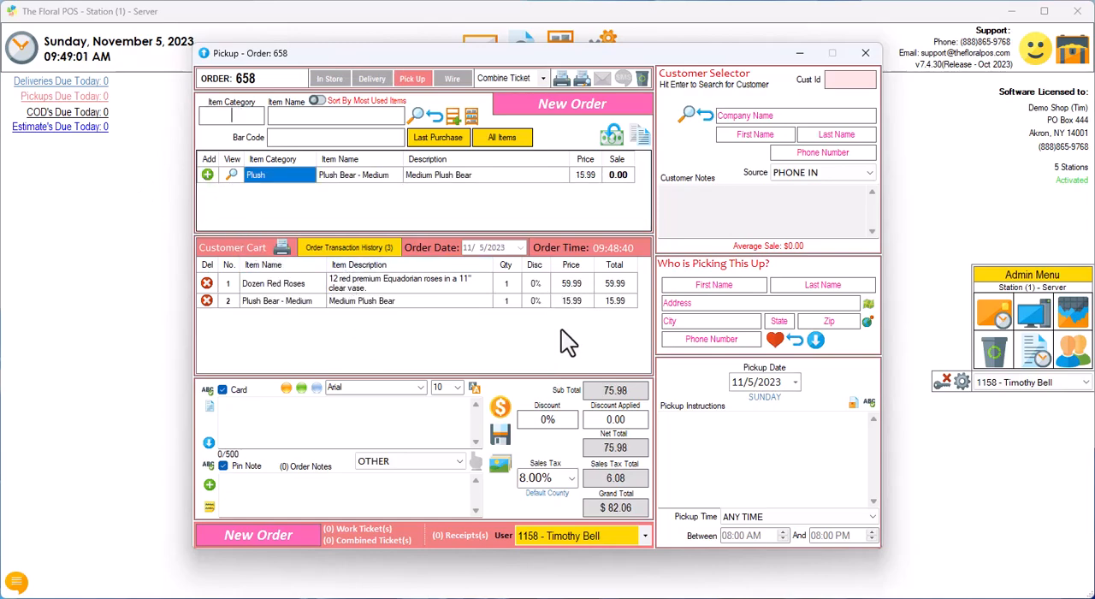
Step: Load the existing customer record into the order and copy the customer's details to the person picking it up
click(721, 137)
key(Return)
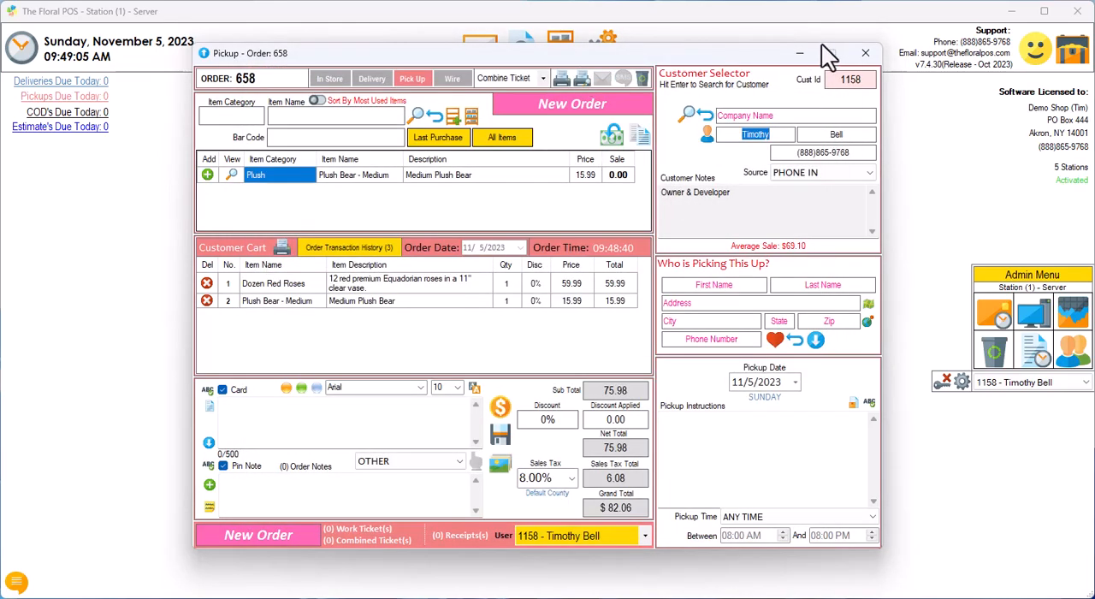
click(816, 340)
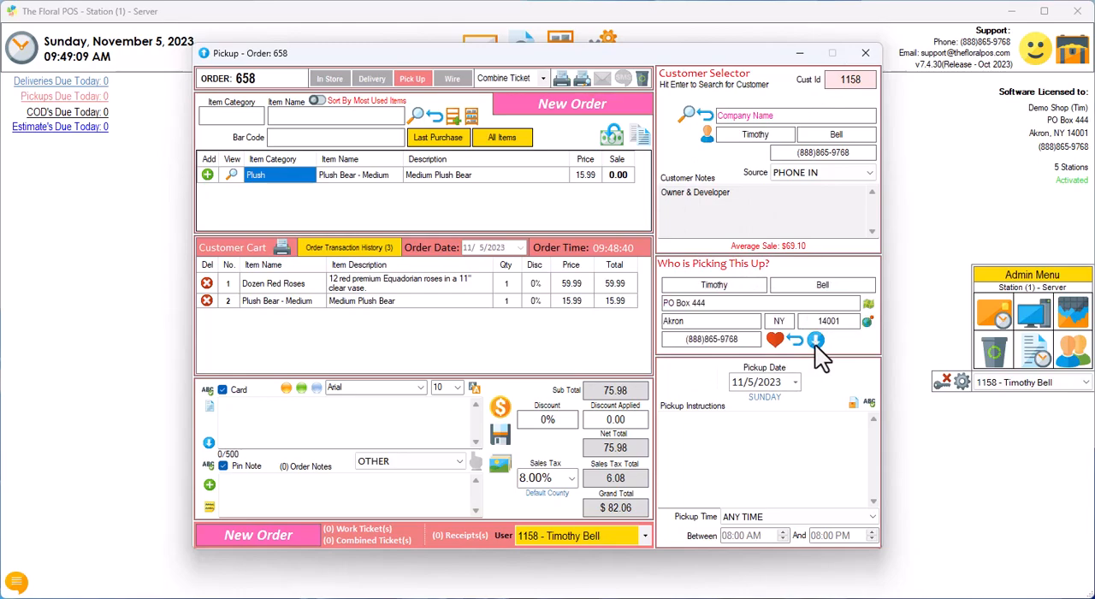
Step: Clear the pickup person's details, try the first saved recipient in their place, and clear the details again
click(795, 343)
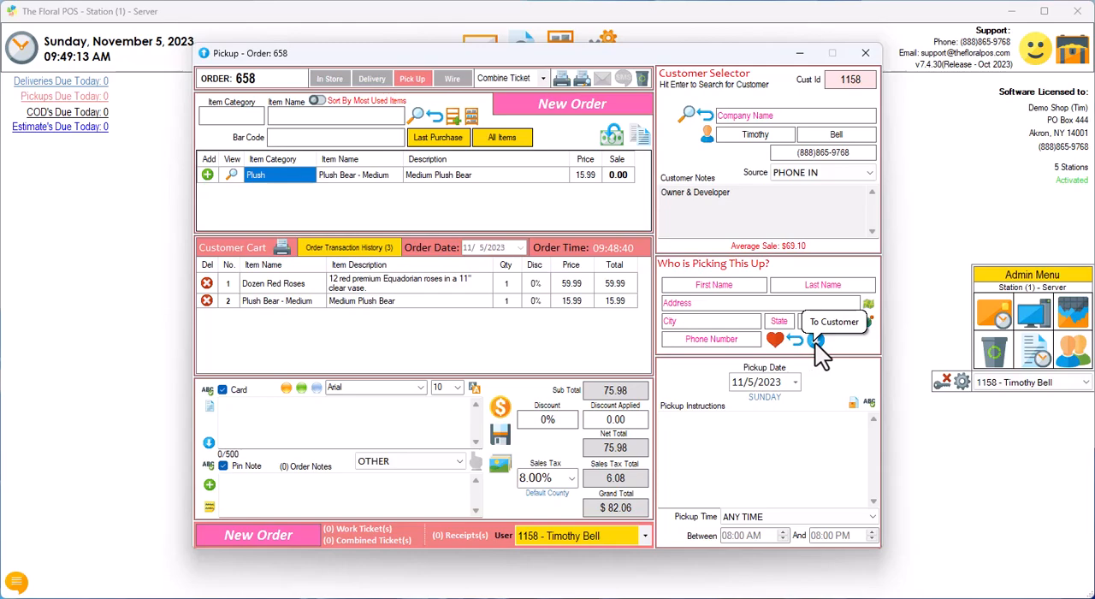
click(815, 341)
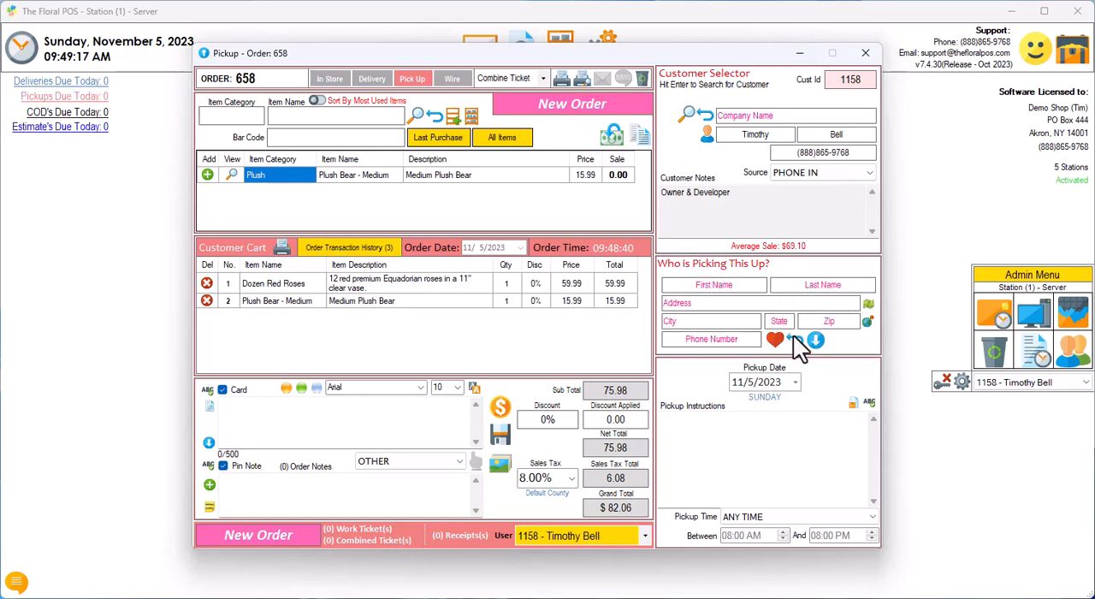
click(775, 339)
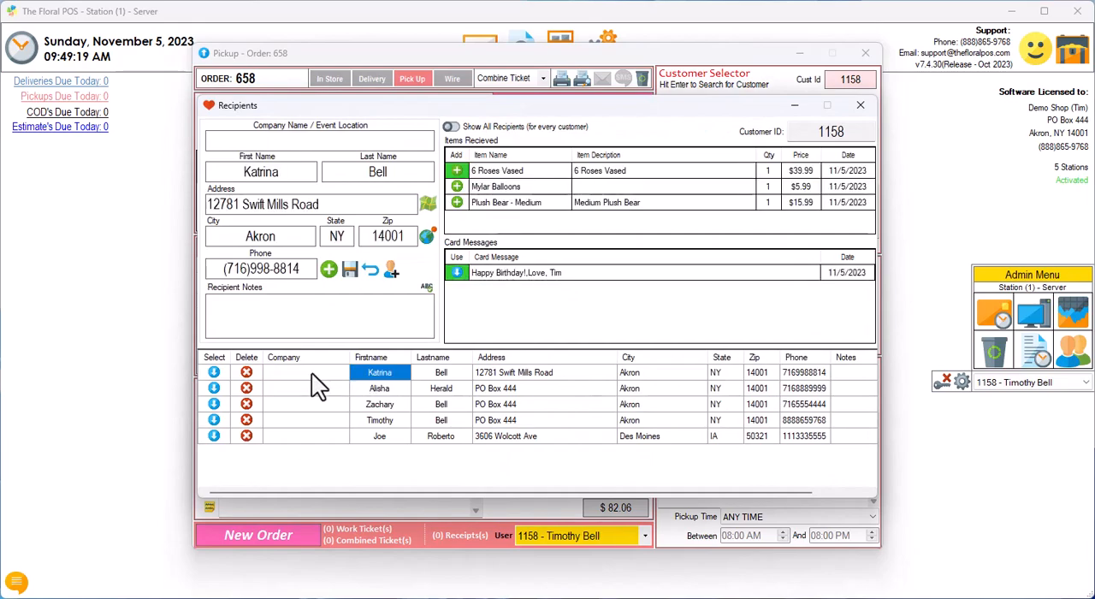
click(214, 373)
click(795, 340)
Step: Use the customer's own details for the pickup person and set the pickup date to 11/6/2023
click(815, 340)
click(795, 382)
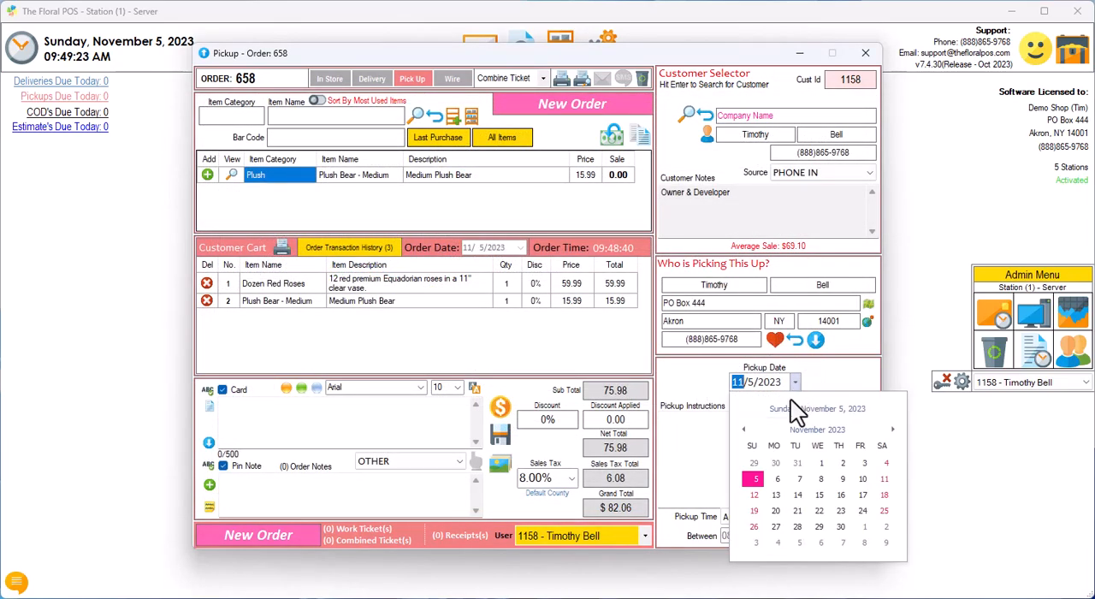
click(779, 479)
click(738, 429)
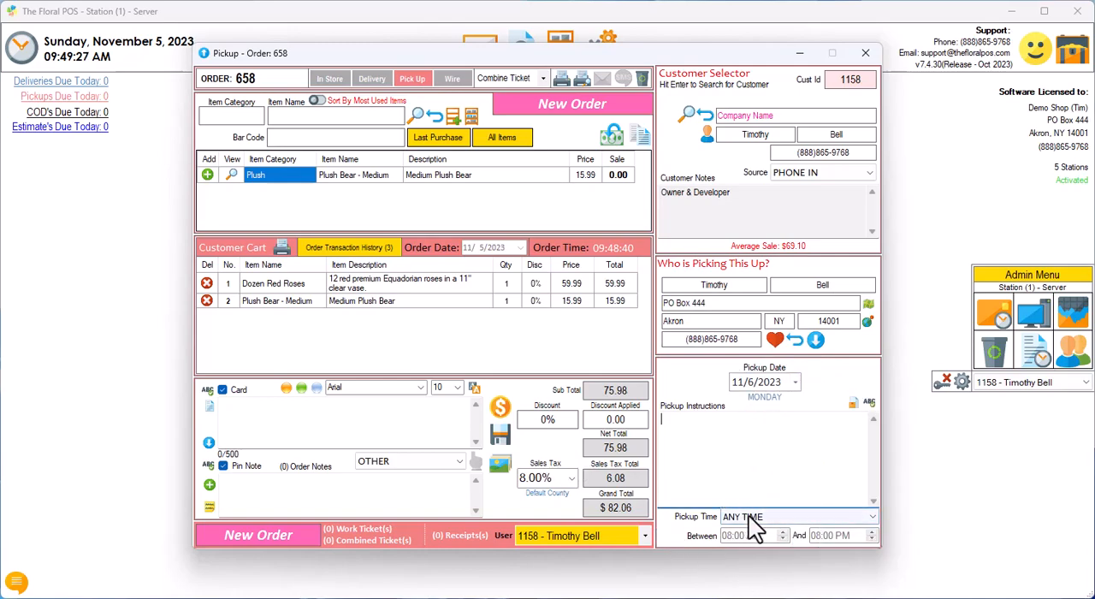
Step: Write the card message "HA," with "Love," and the customer's first name below, and expand the HA shorthand to "Happy Anniversary!"
click(238, 418)
text(HA.)
key(BackSpace)
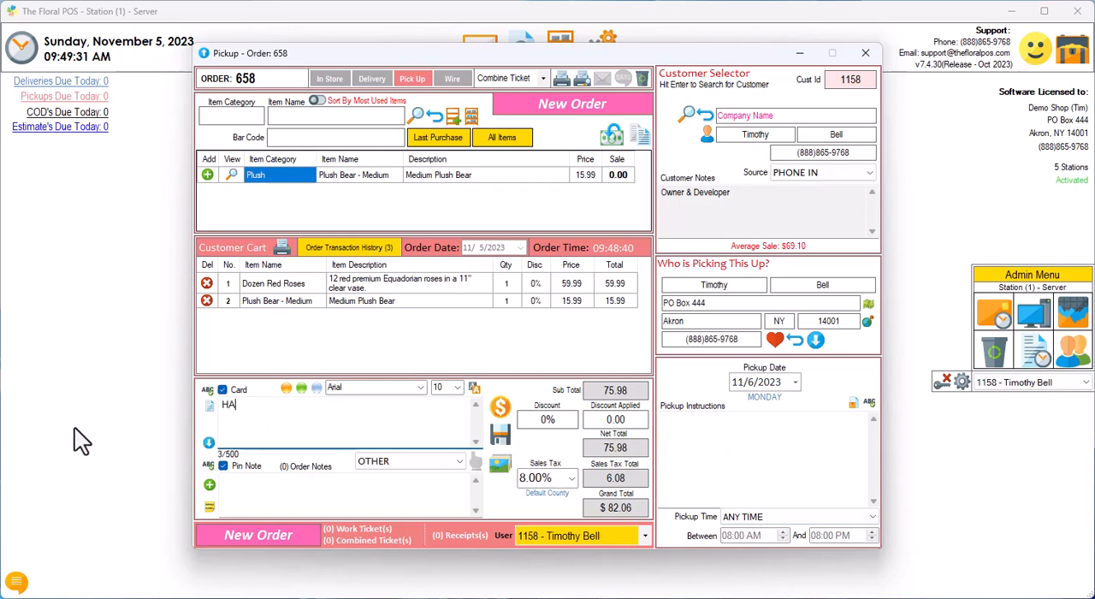
text(,)
key(Return)
key(Return)
text(Love, Timothy)
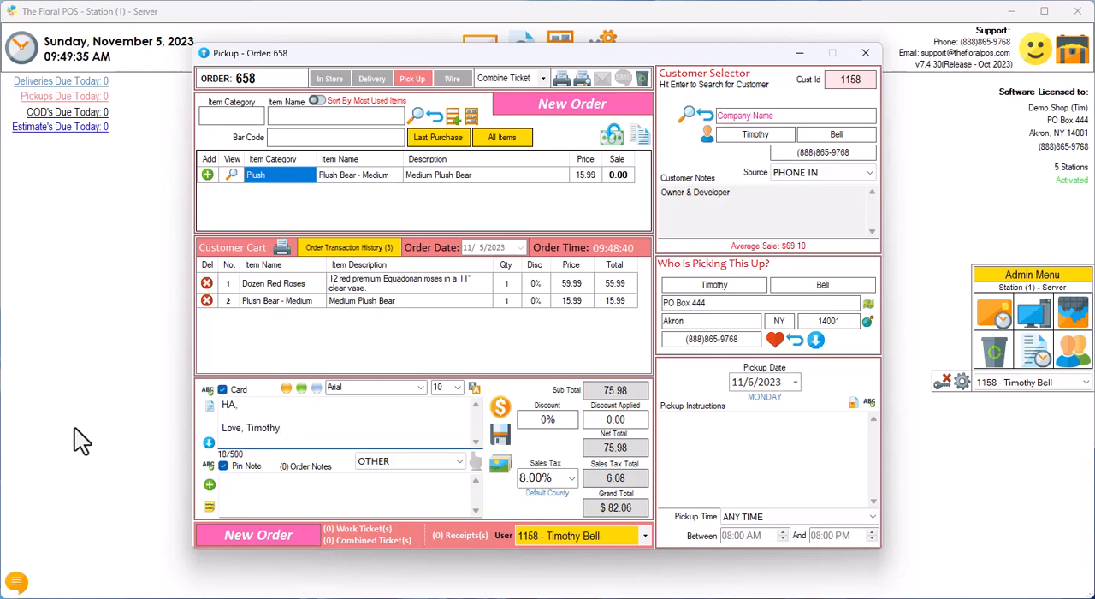
click(287, 389)
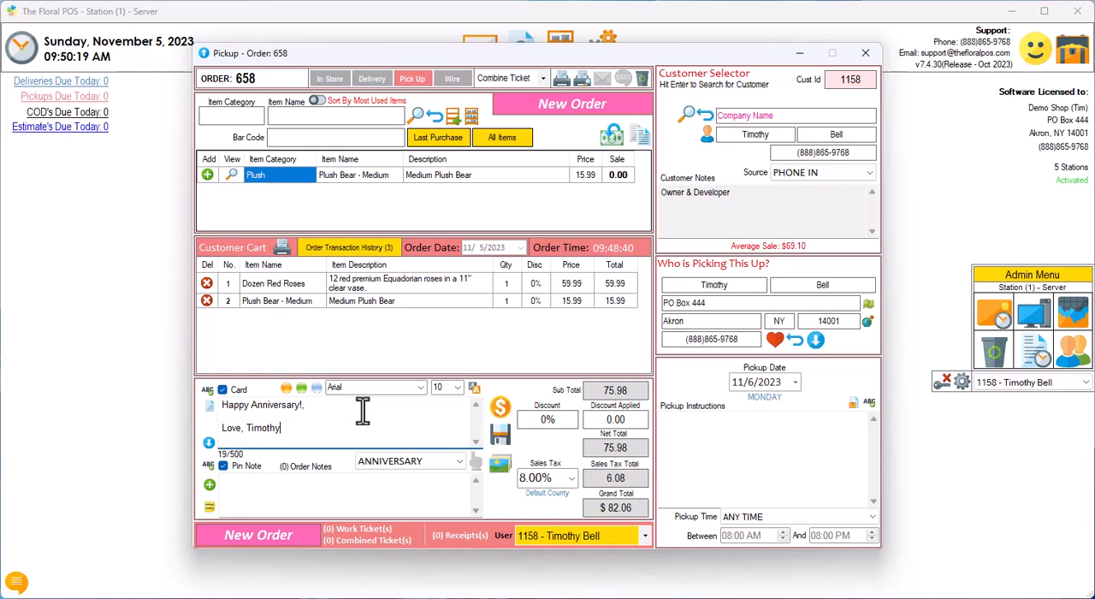
Step: Add a cash payment of 100 to the pickup order and dismiss the change display
click(499, 406)
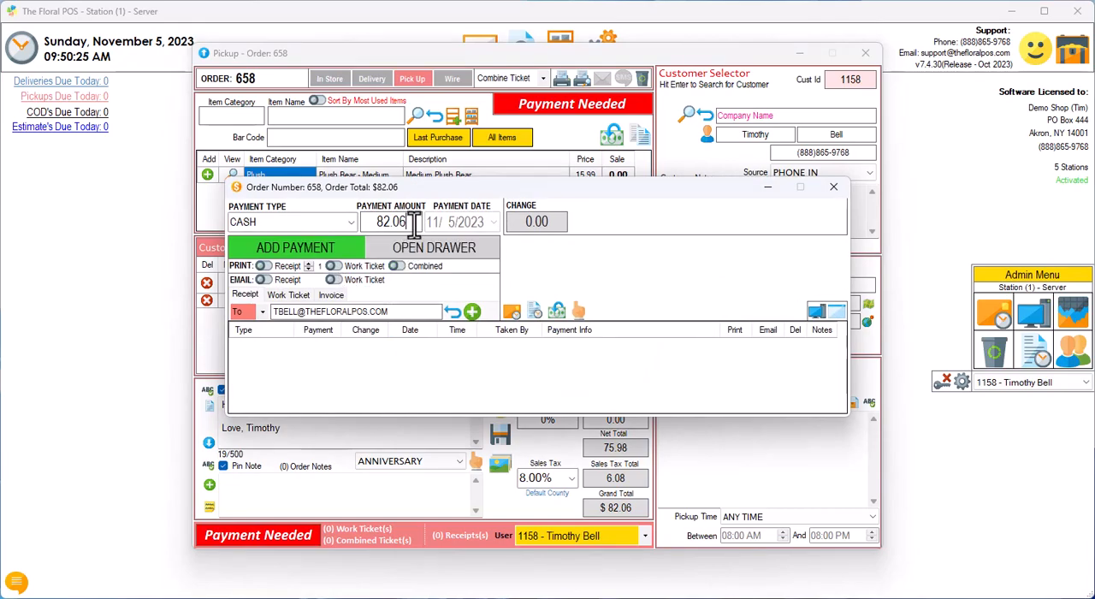
text(100)
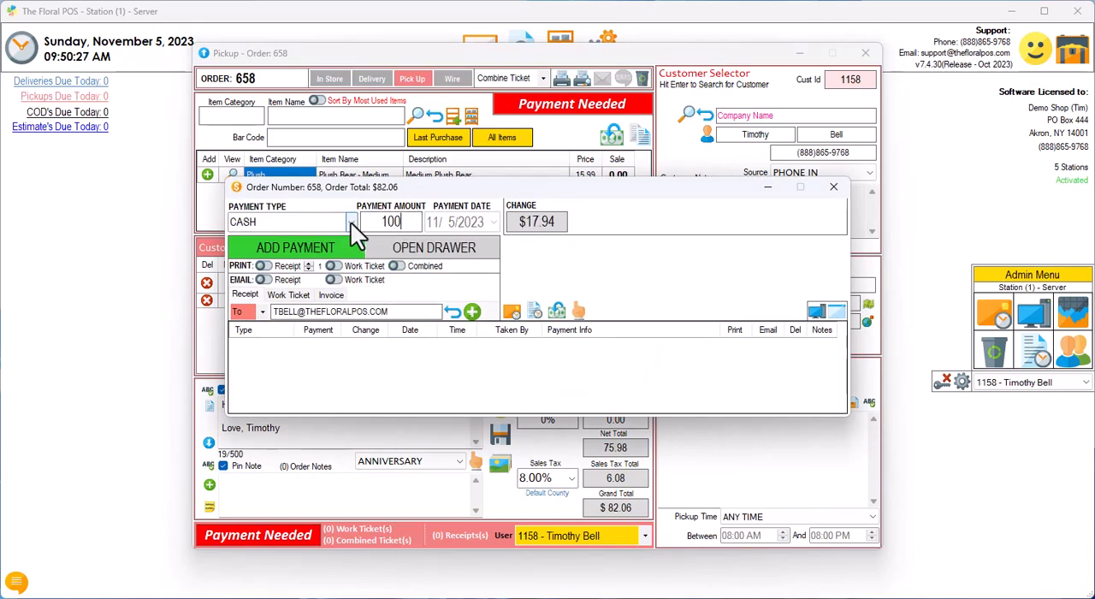
click(306, 244)
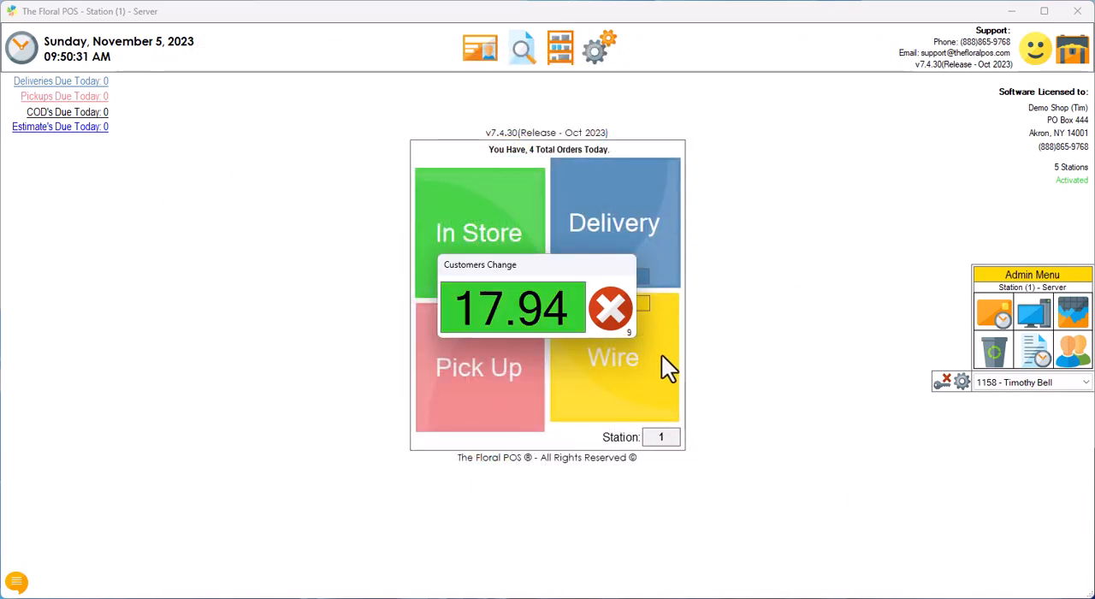
click(614, 310)
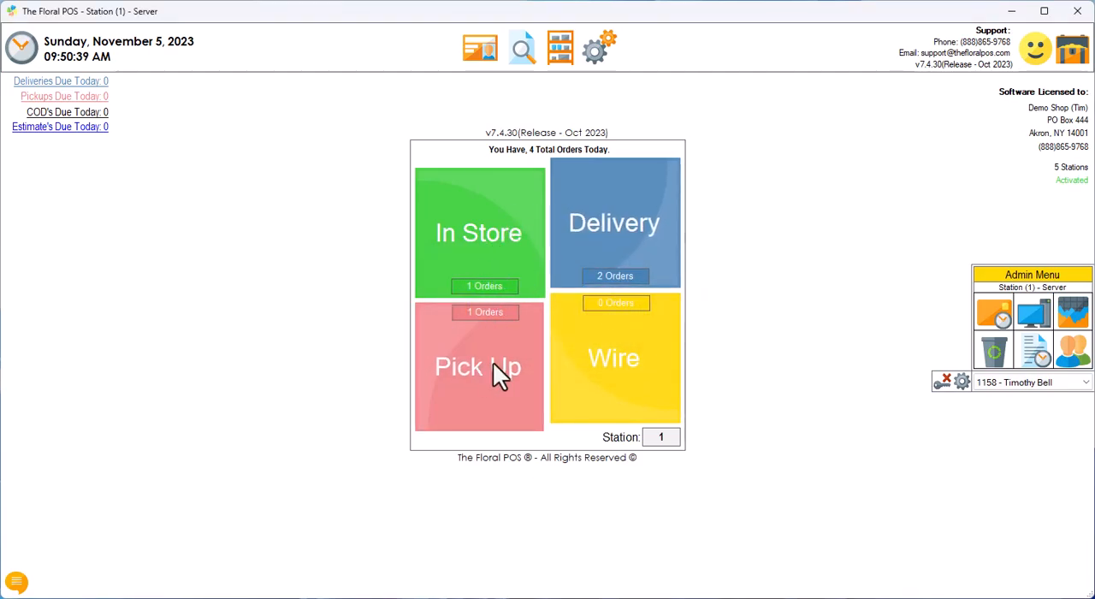
Step: Open a new Wire Out order to view its form and wire information fields, and close it without saving
click(620, 366)
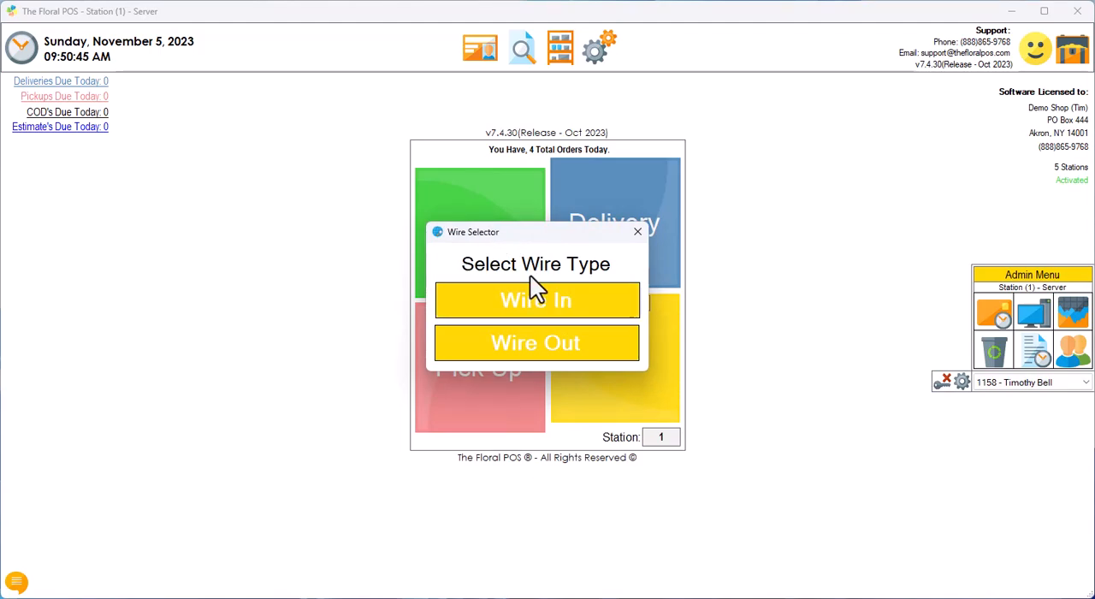
click(542, 344)
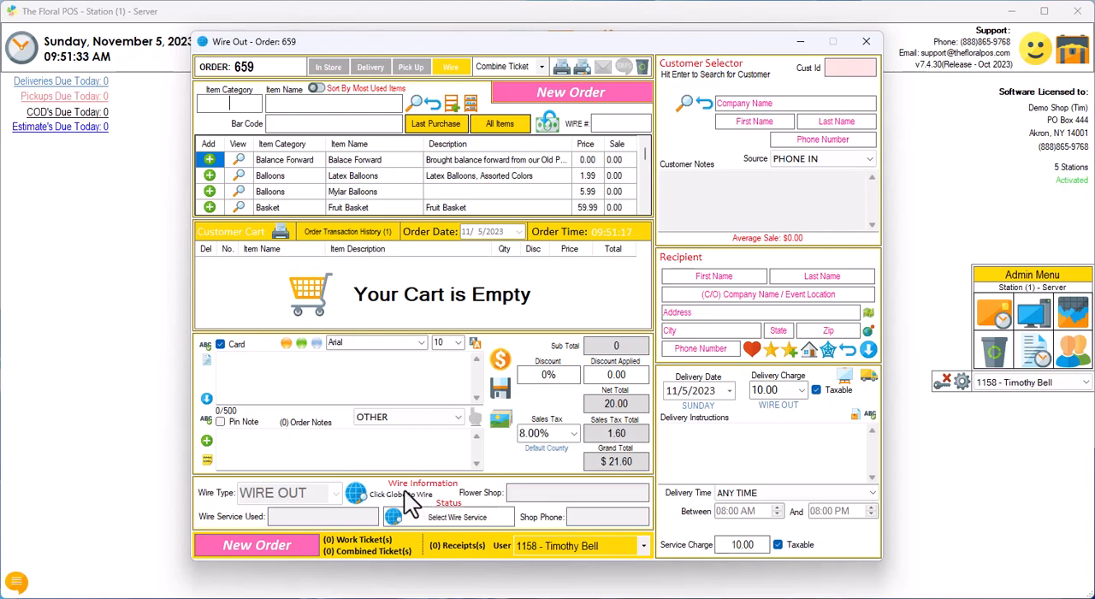
click(854, 46)
click(642, 353)
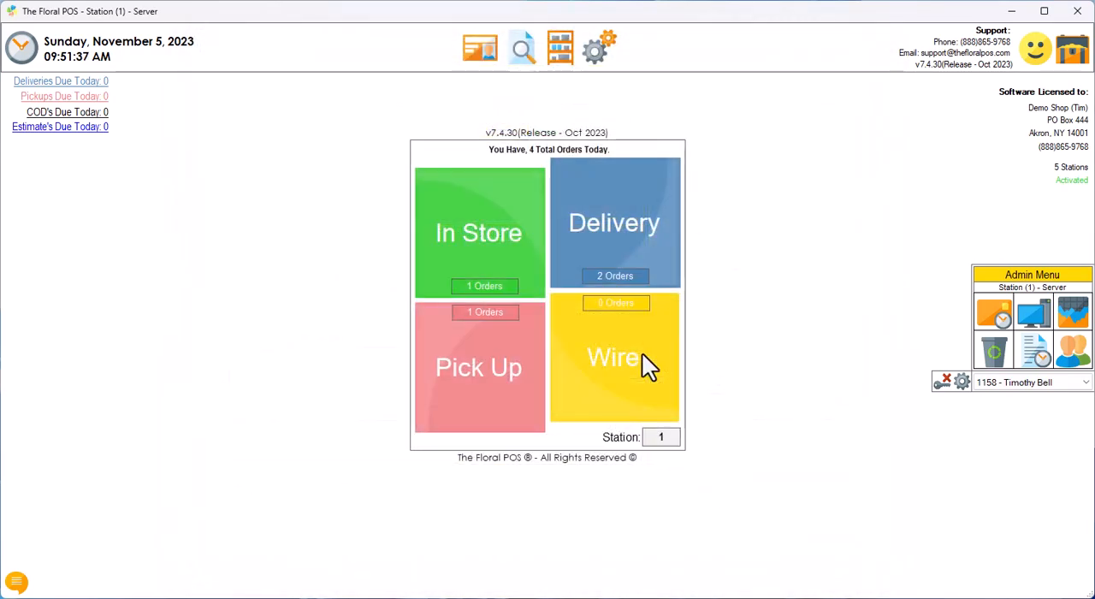